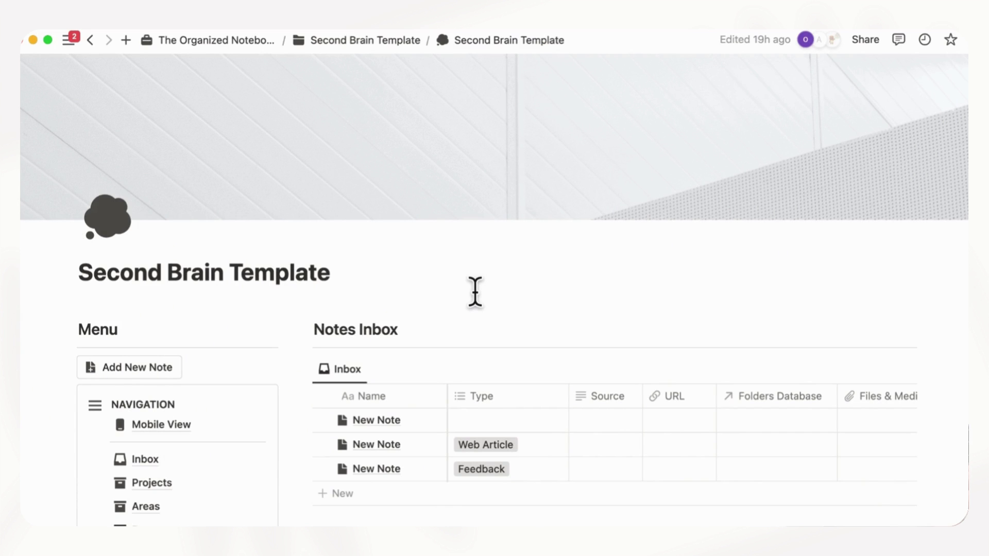
# Step: Scroll past the Notes Inbox to the Folders gallery showing the Art folder
pyautogui.scroll(-5, 475, 292)
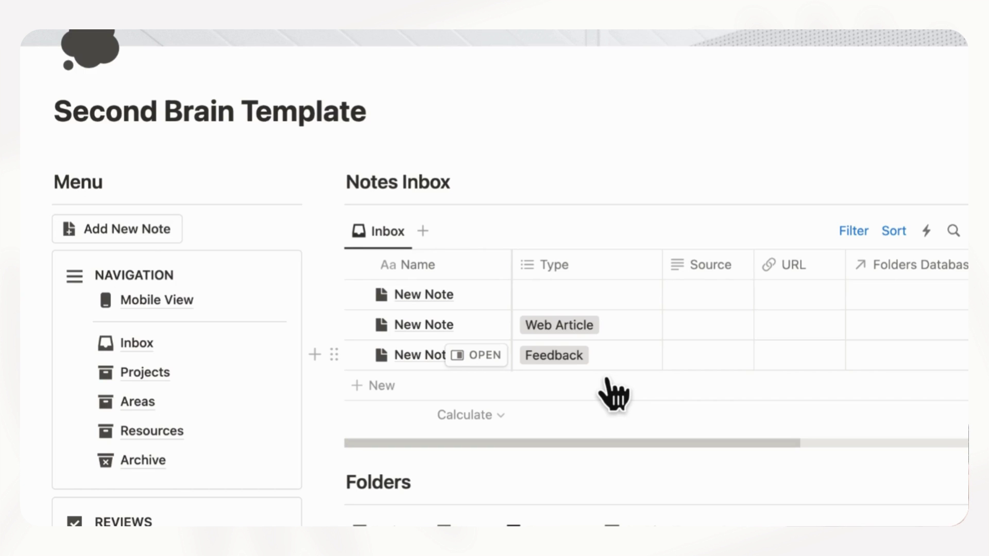
# Step: Switch the Folders gallery to Projects (Create a Backyard Garden, Publish a Book) and peek at the other views
pyautogui.scroll(-3, 613, 394)
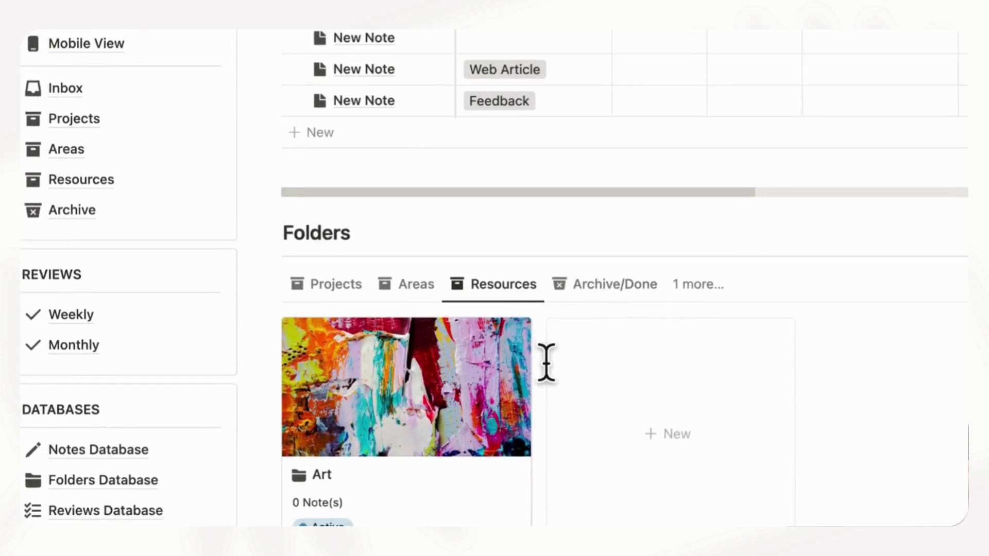
pyautogui.click(198, 223)
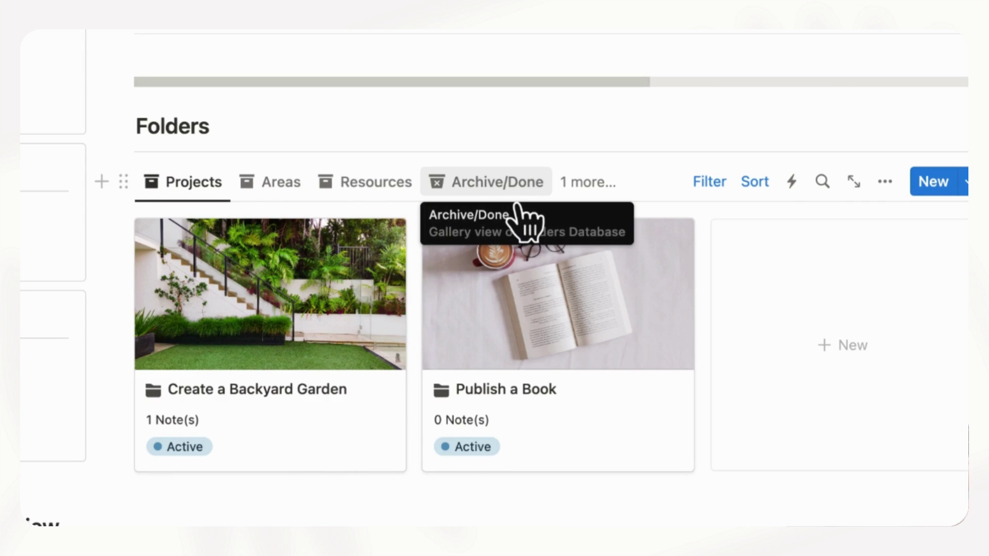
pyautogui.click(591, 190)
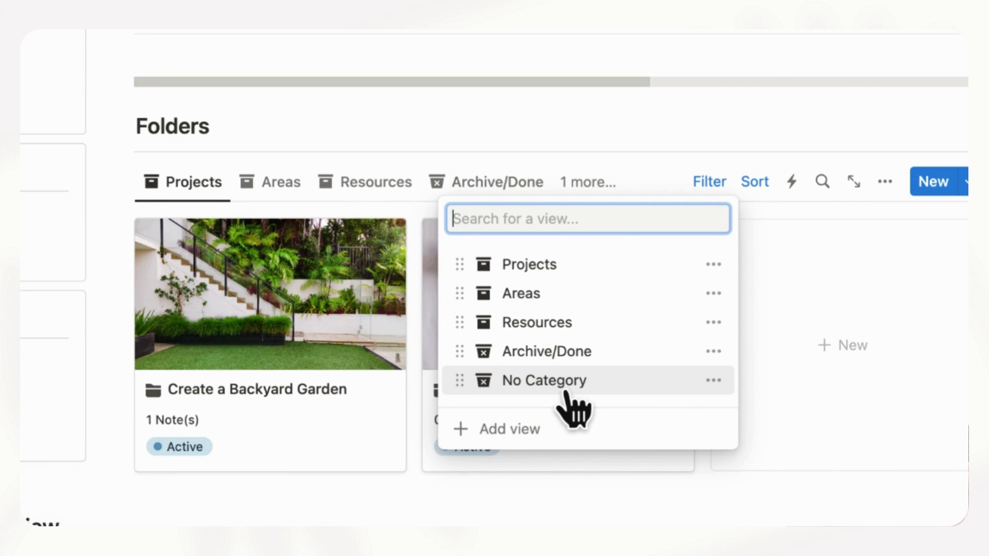
pyautogui.click(600, 196)
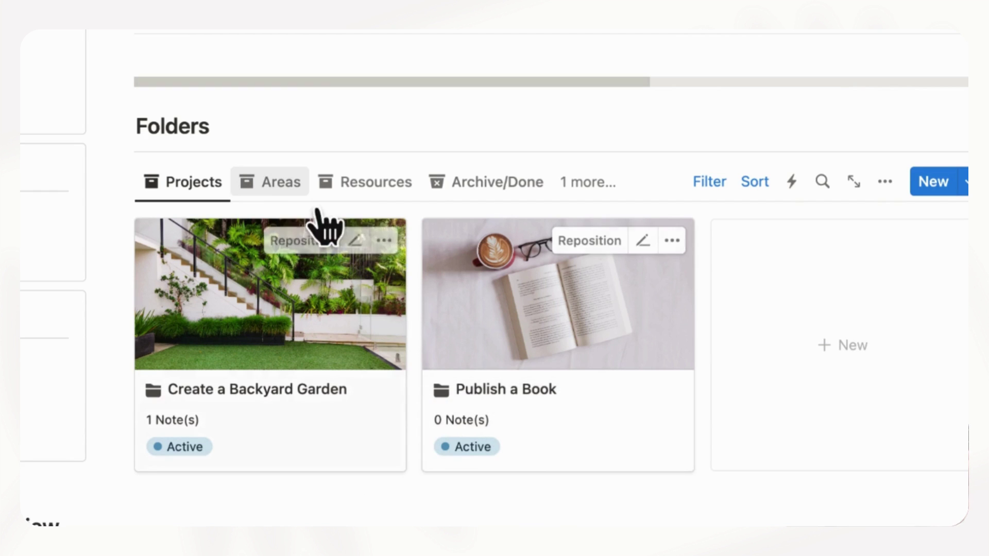
pyautogui.click(281, 183)
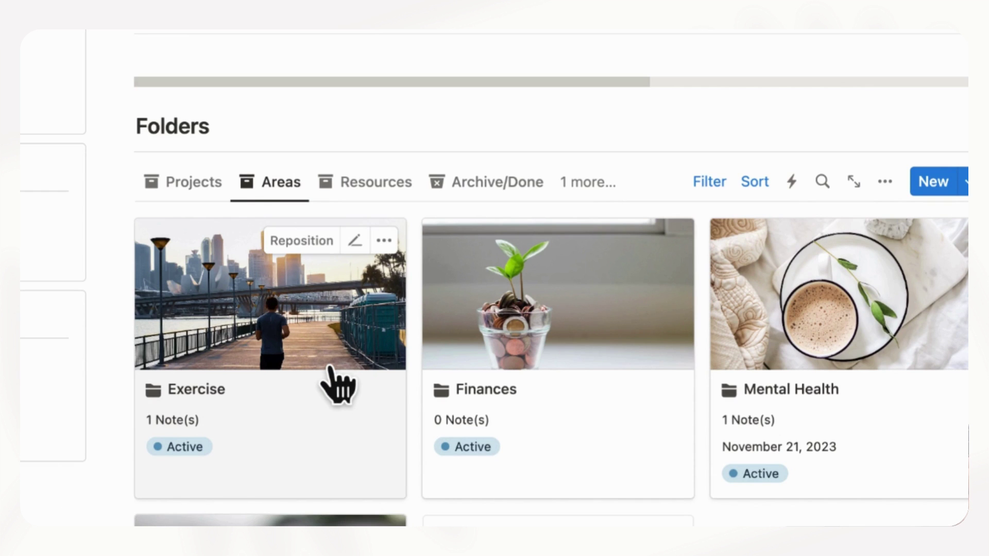
pyautogui.scroll(-3, 309, 427)
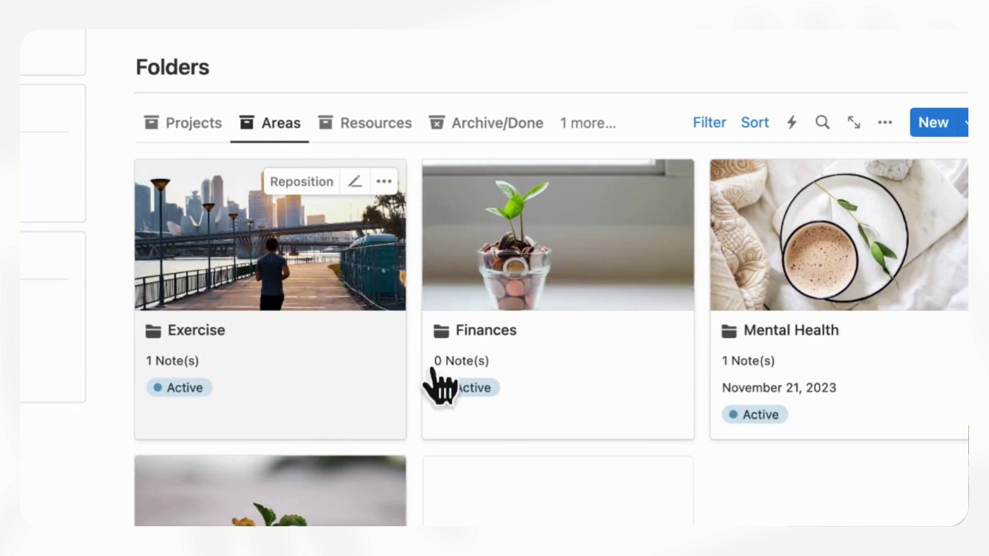
pyautogui.scroll(-5, 515, 443)
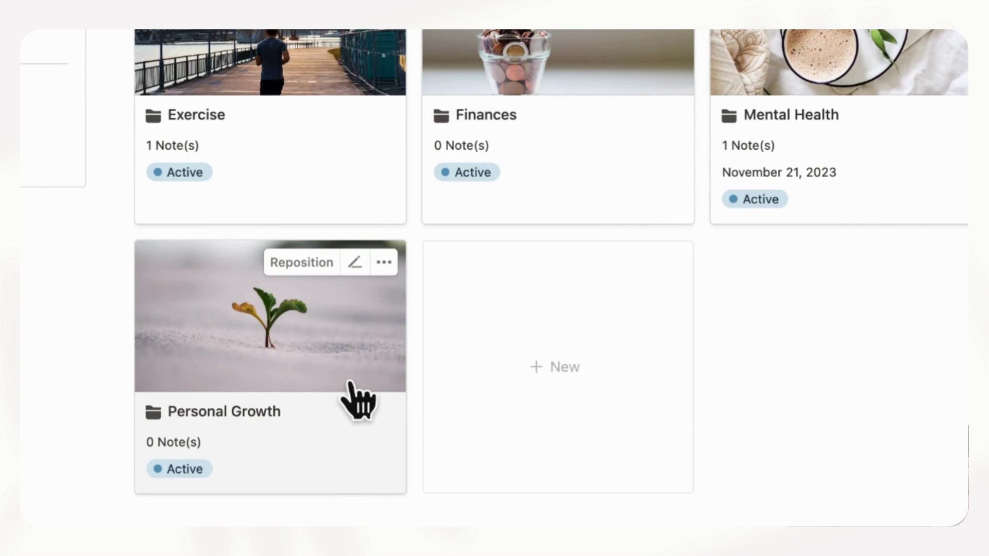
pyautogui.scroll(4, 354, 397)
pyautogui.scroll(3, 404, 104)
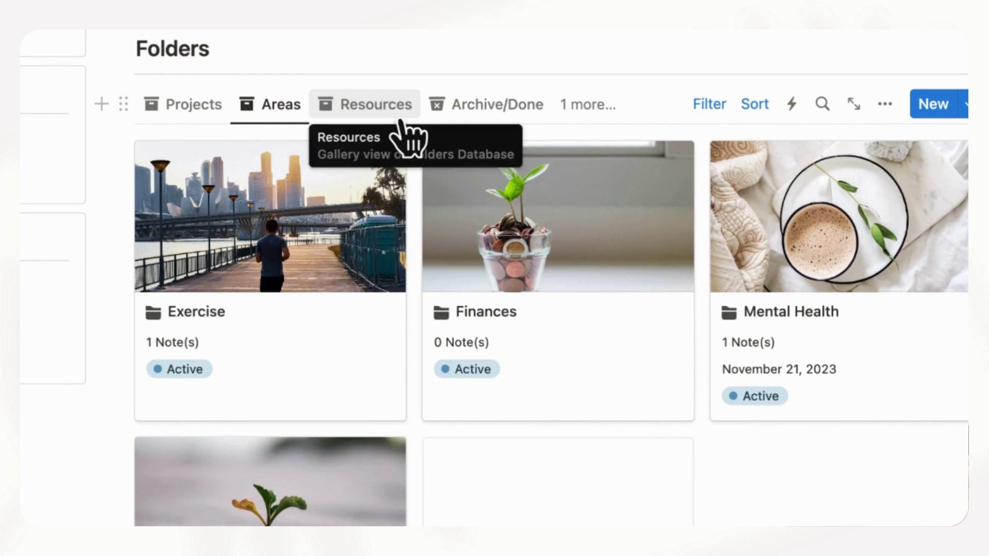
pyautogui.click(401, 121)
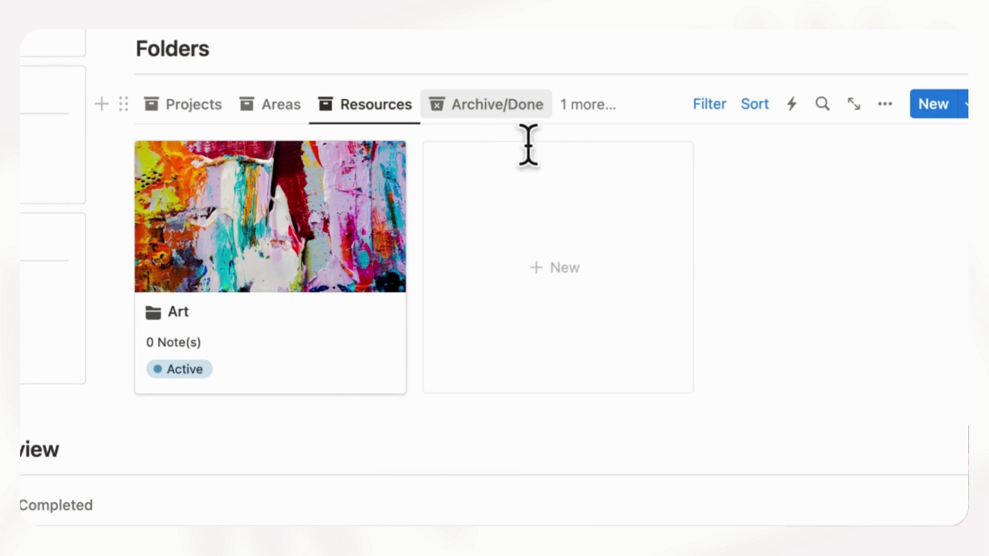
pyautogui.click(539, 124)
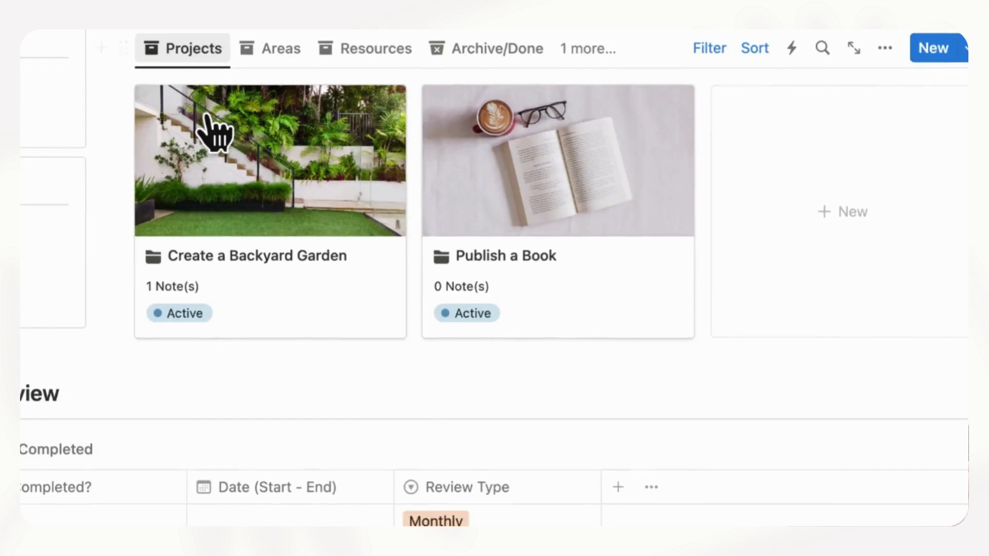
# Step: Show the Weekly review table and the All Notes Last Edited view with its Needs Review column
pyautogui.scroll(-5, 406, 222)
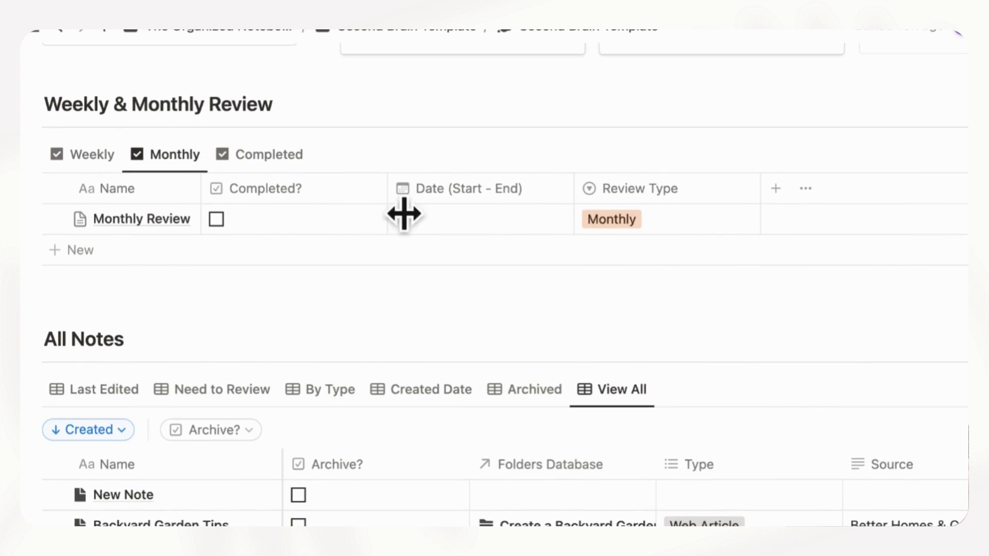
pyautogui.click(95, 153)
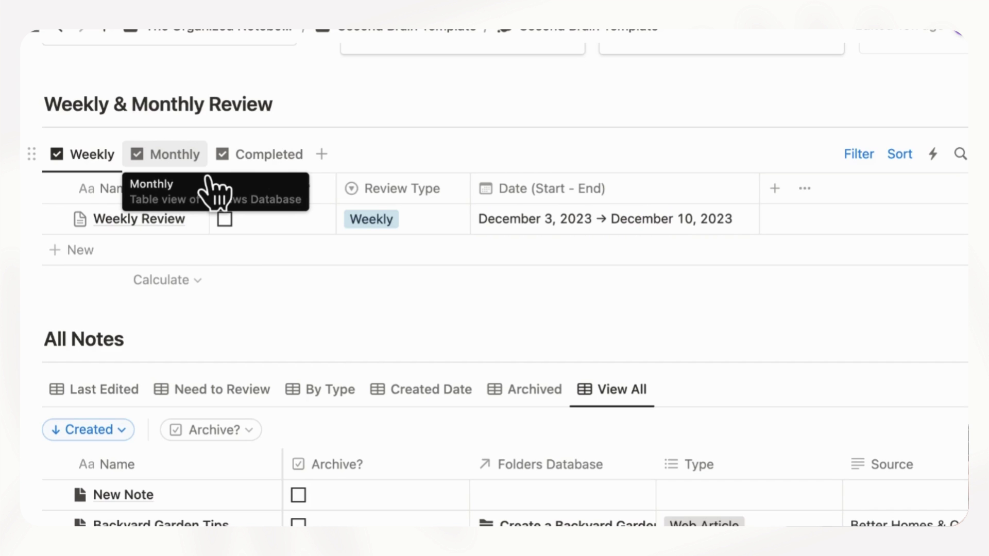
pyautogui.scroll(-5, 213, 193)
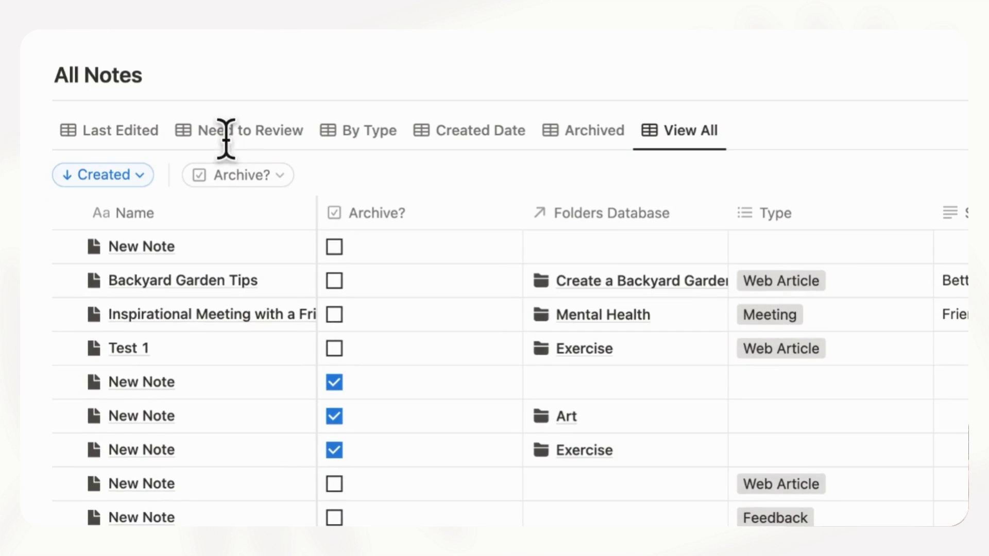
pyautogui.click(128, 147)
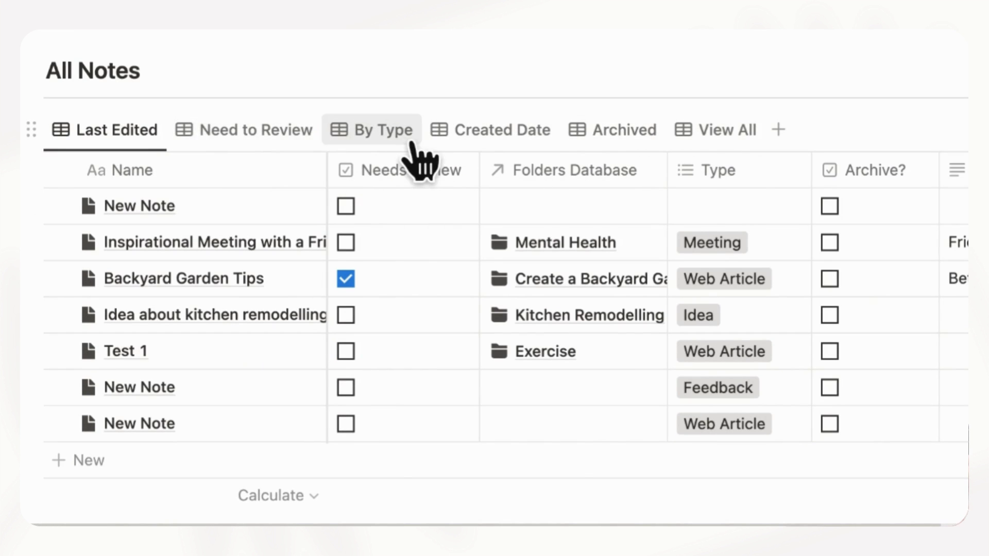
# Step: Peek at the first inbox note's Type options without choosing, then create a new untitled note
pyautogui.scroll(1, 420, 160)
pyautogui.scroll(10, 420, 159)
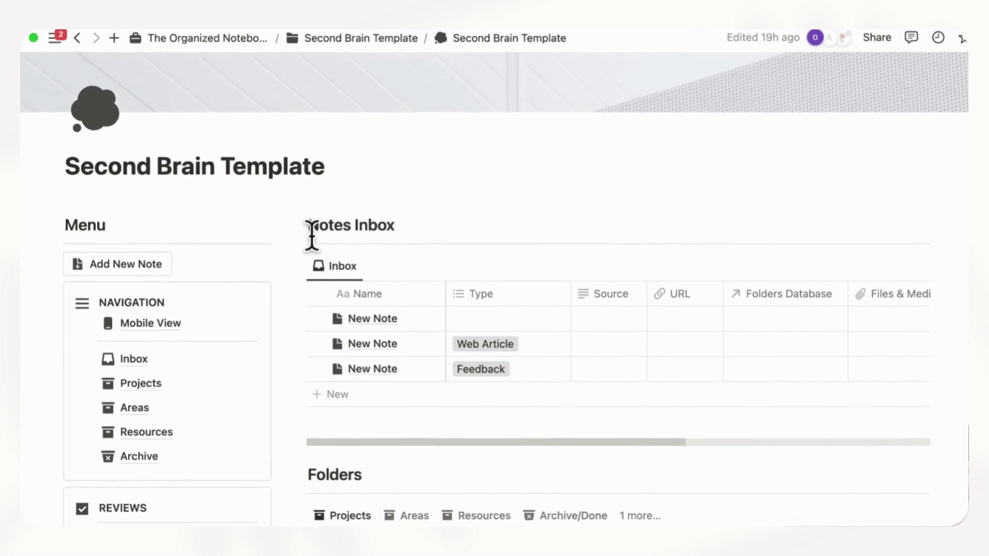
pyautogui.scroll(-3, 316, 236)
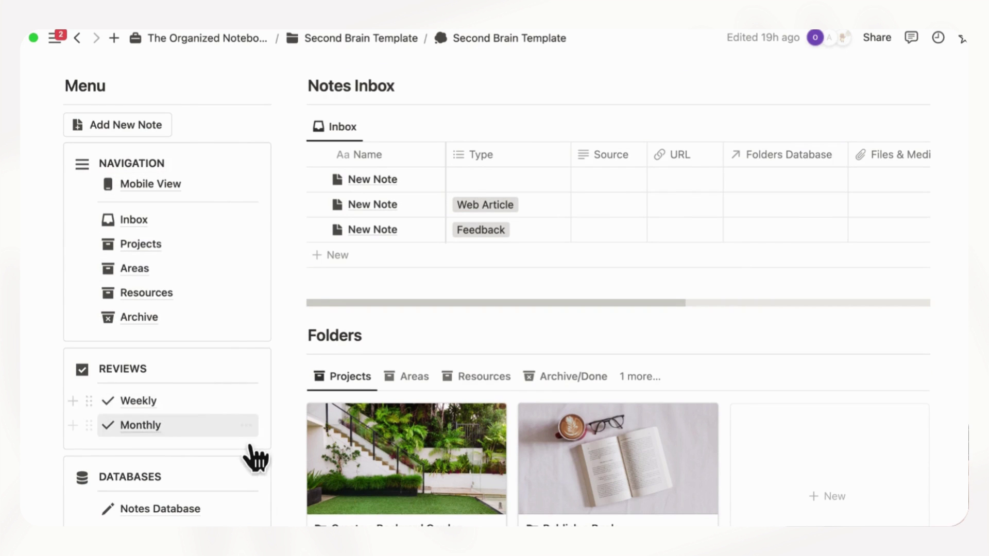
pyautogui.scroll(-2, 254, 456)
pyautogui.scroll(-2, 242, 489)
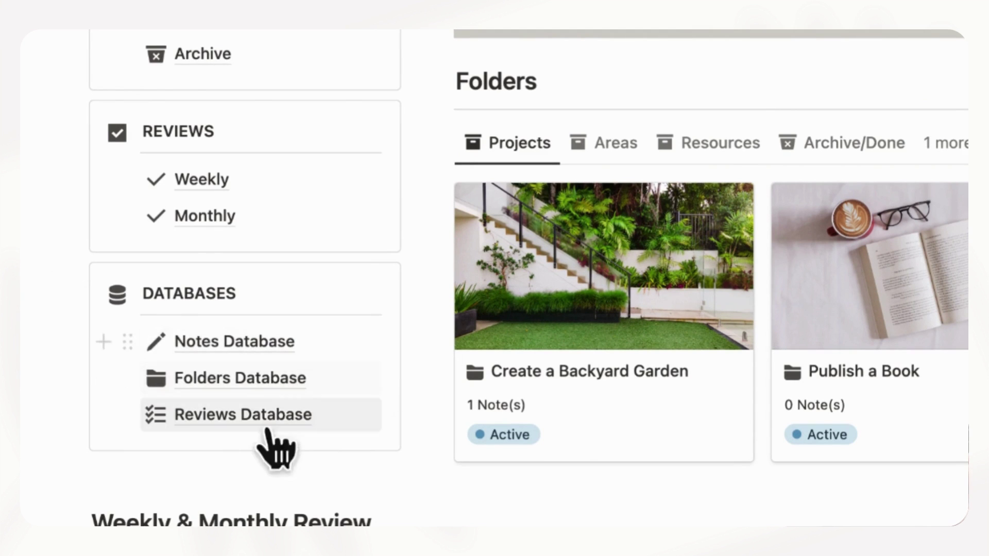
pyautogui.scroll(6, 411, 477)
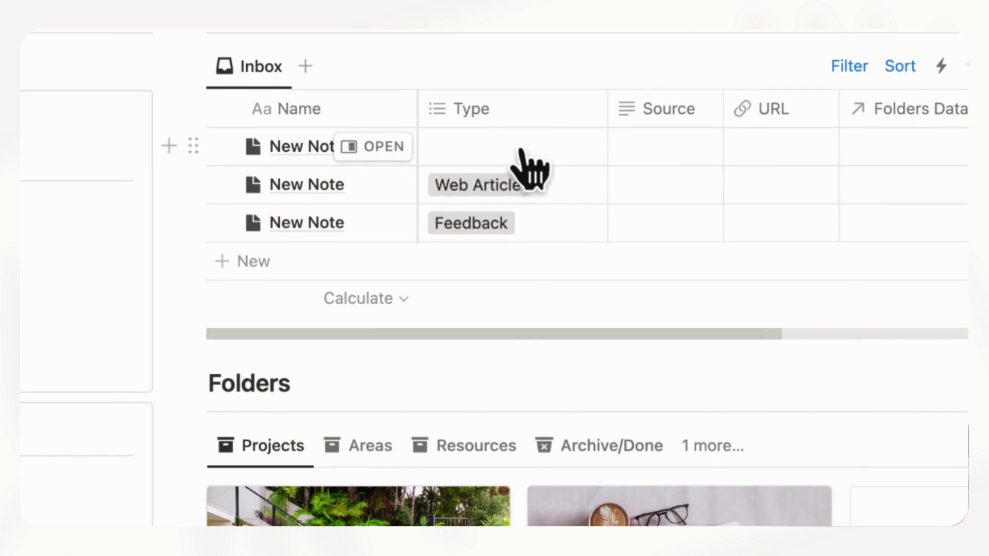
pyautogui.click(520, 152)
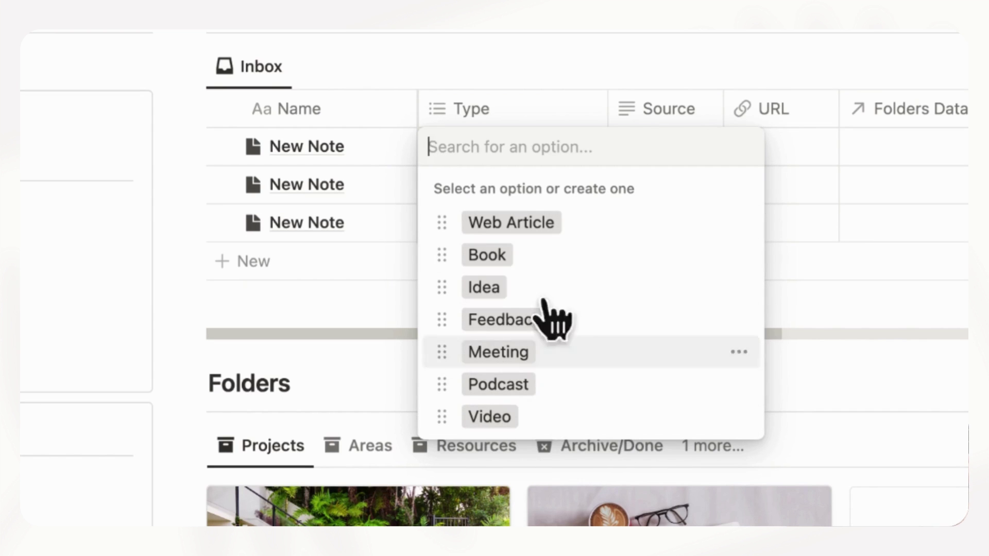
pyautogui.click(494, 45)
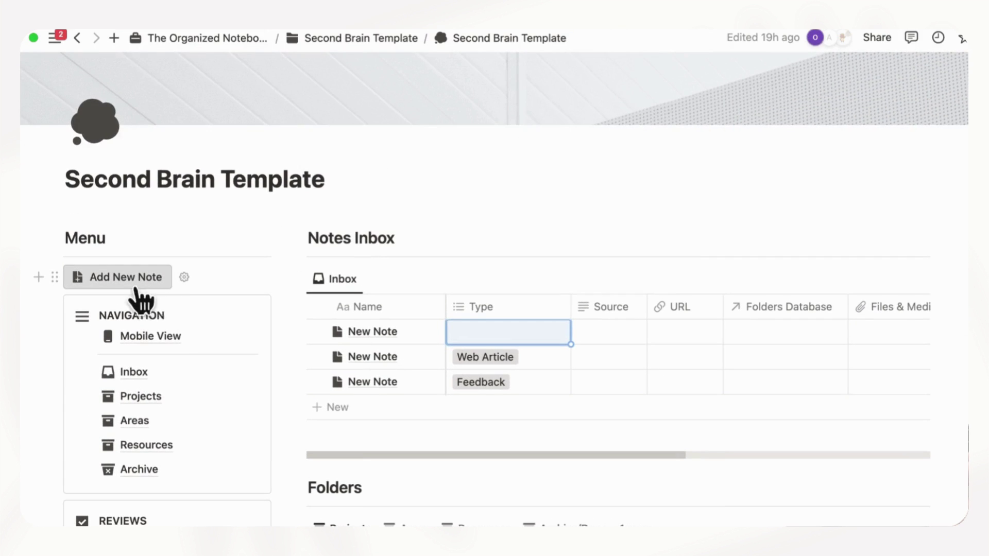
pyautogui.click(130, 286)
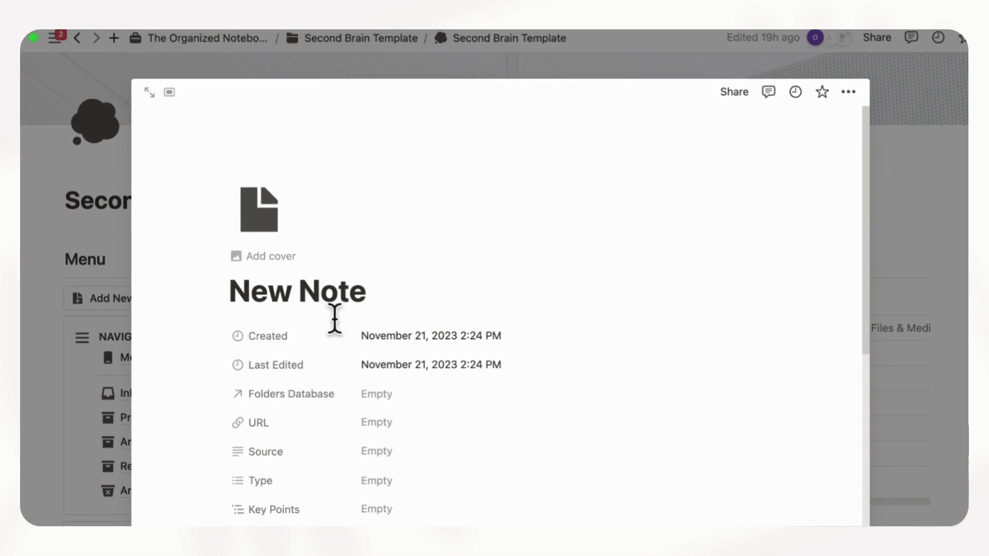
pyautogui.scroll(-2, 409, 434)
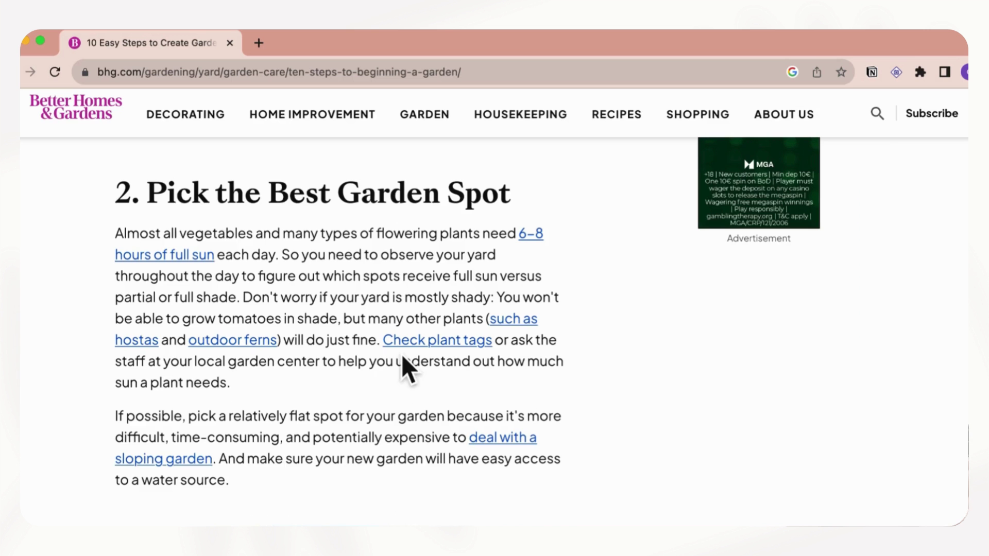
# Step: Scroll the Better Homes & Gardens article down to section 2, Pick the Best Garden Spot
pyautogui.scroll(20, 403, 360)
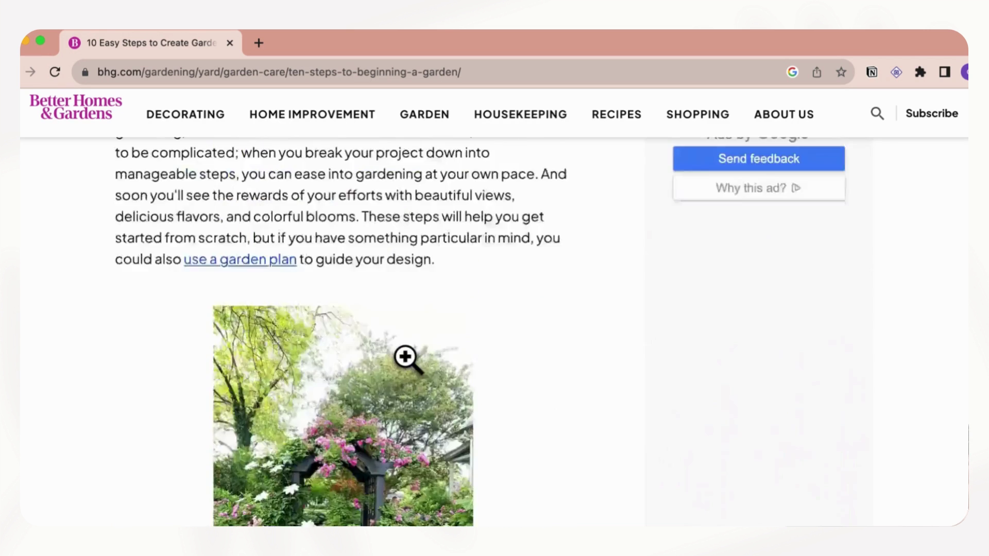
pyautogui.scroll(-1, 403, 358)
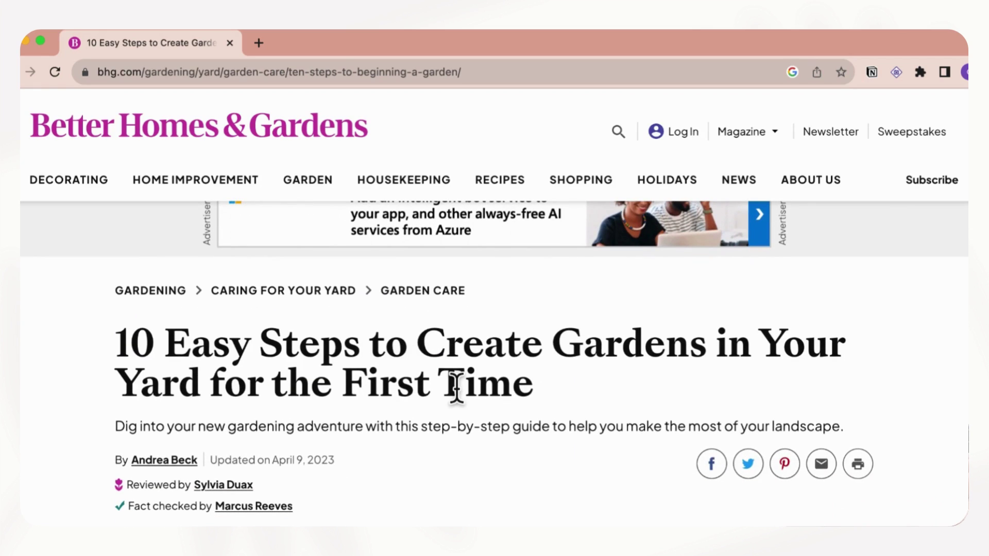
pyautogui.scroll(-10, 457, 388)
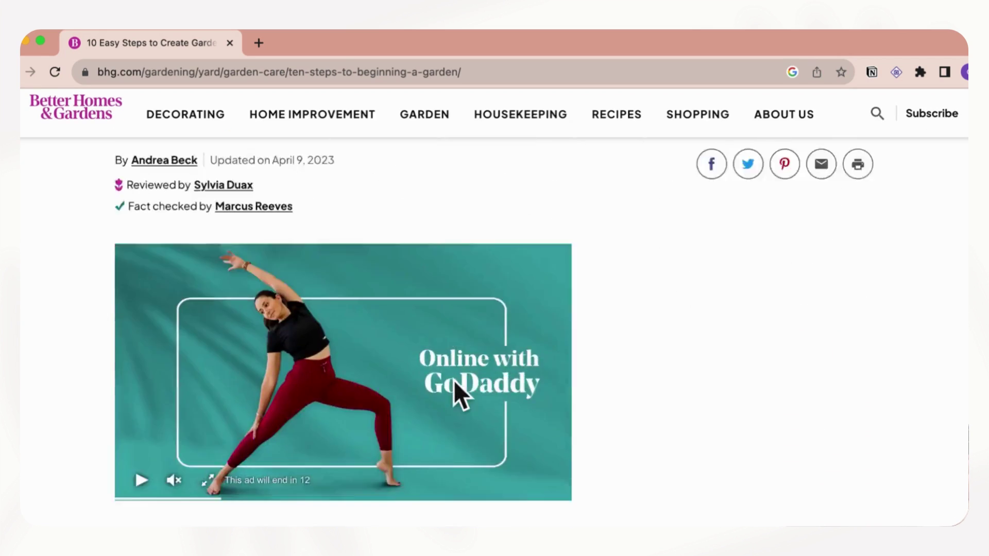
pyautogui.scroll(-15, 460, 387)
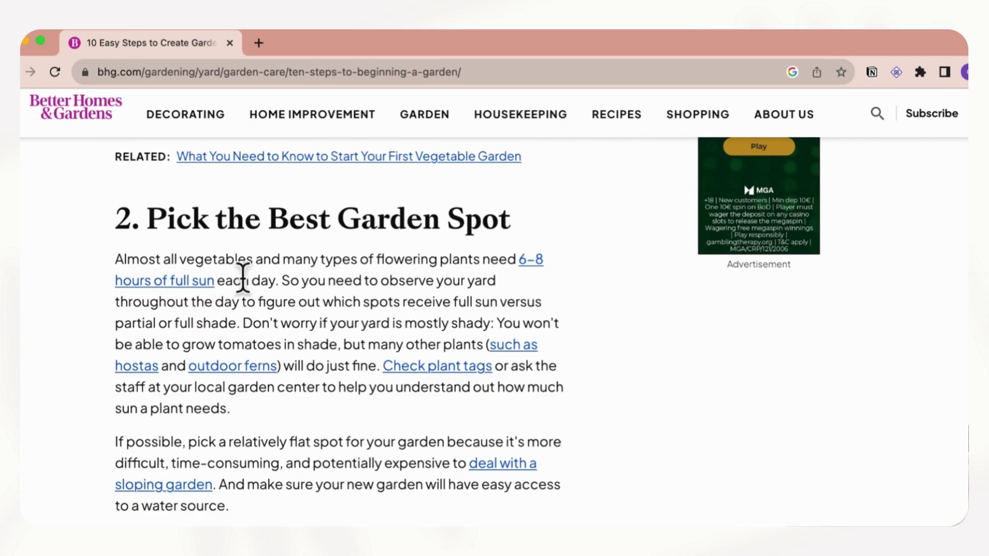
pyautogui.scroll(-1, 260, 319)
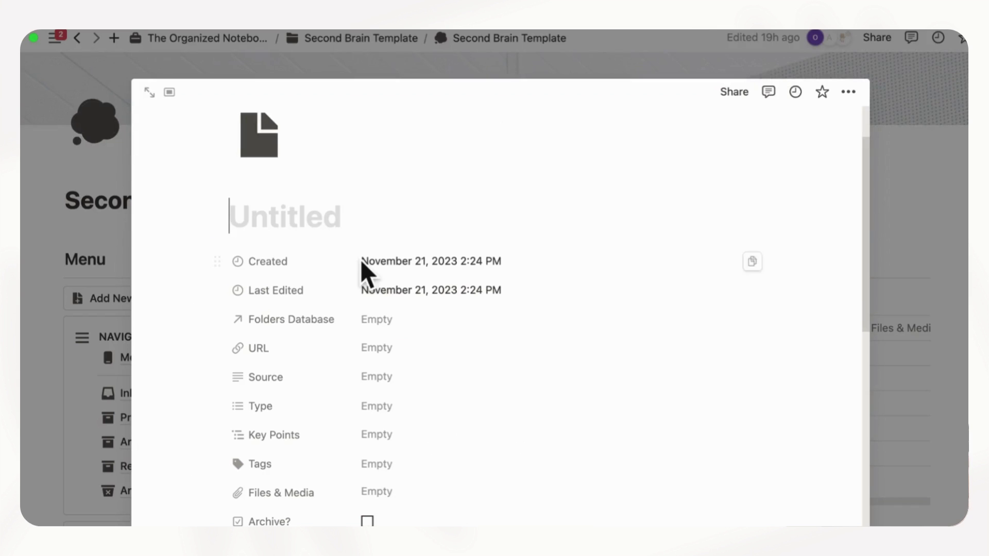
# Step: Title the new note 'How to Pick the best Garden Spot'
pyautogui.write('Pick the best Garden Spot')
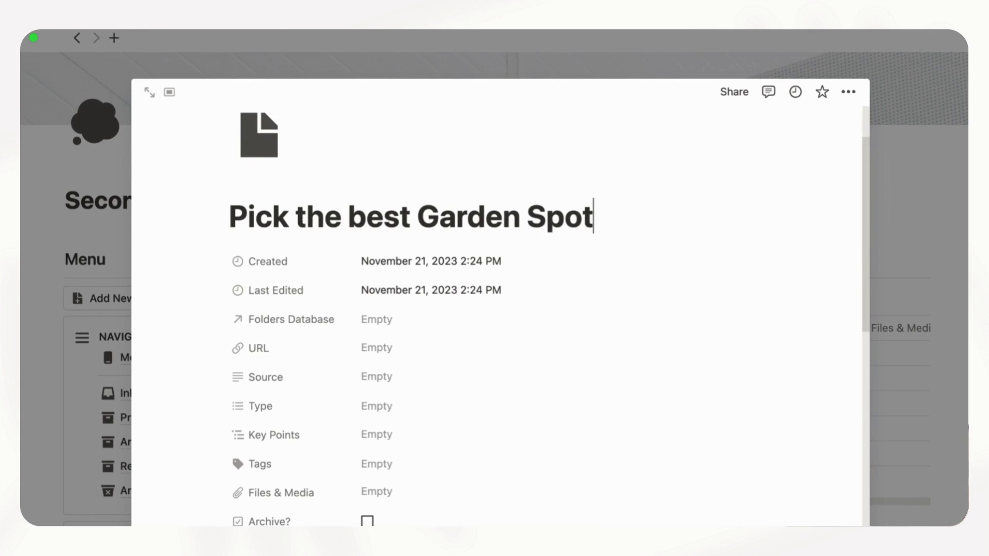
pyautogui.scroll(-4, 234, 228)
pyautogui.scroll(5, 233, 510)
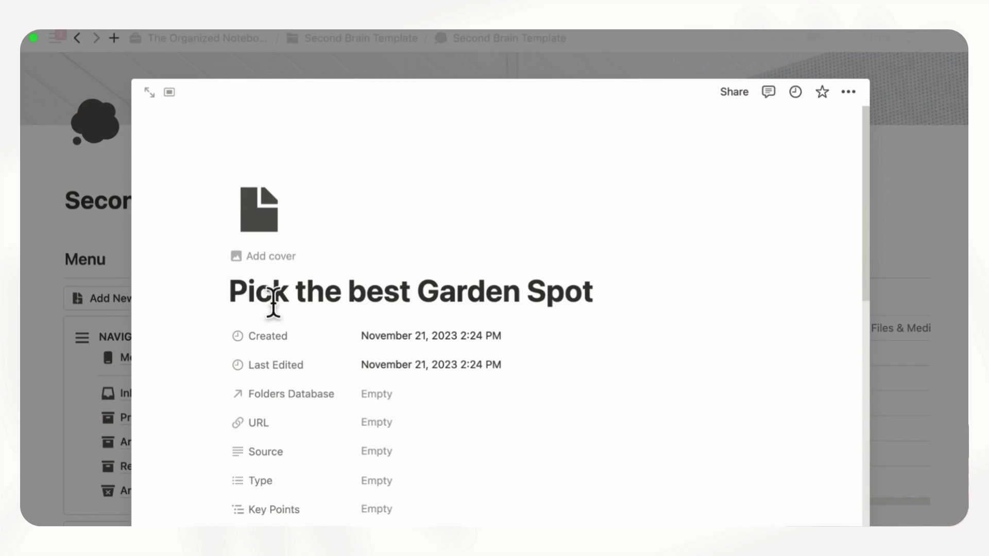
pyautogui.click(232, 303)
pyautogui.write('How to')
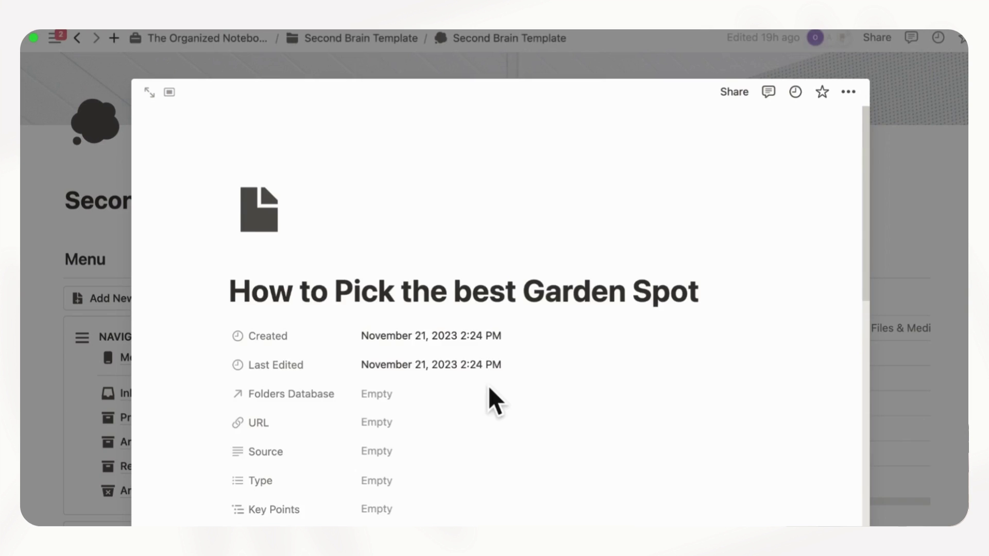
pyautogui.scroll(-3, 492, 396)
pyautogui.scroll(-2, 499, 397)
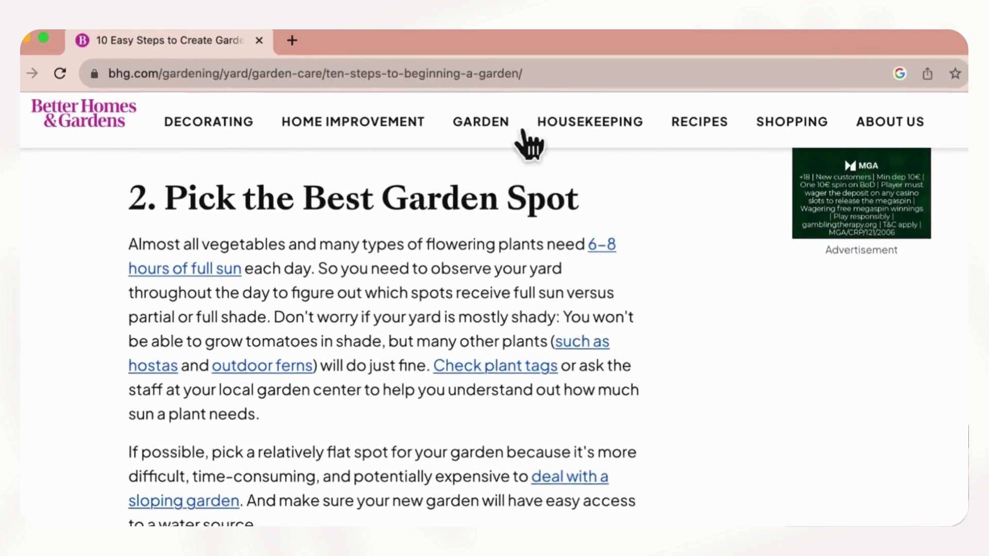
# Step: Select and copy the garden article's web address from Chrome's address bar
pyautogui.click(503, 73)
pyautogui.press('super+c')
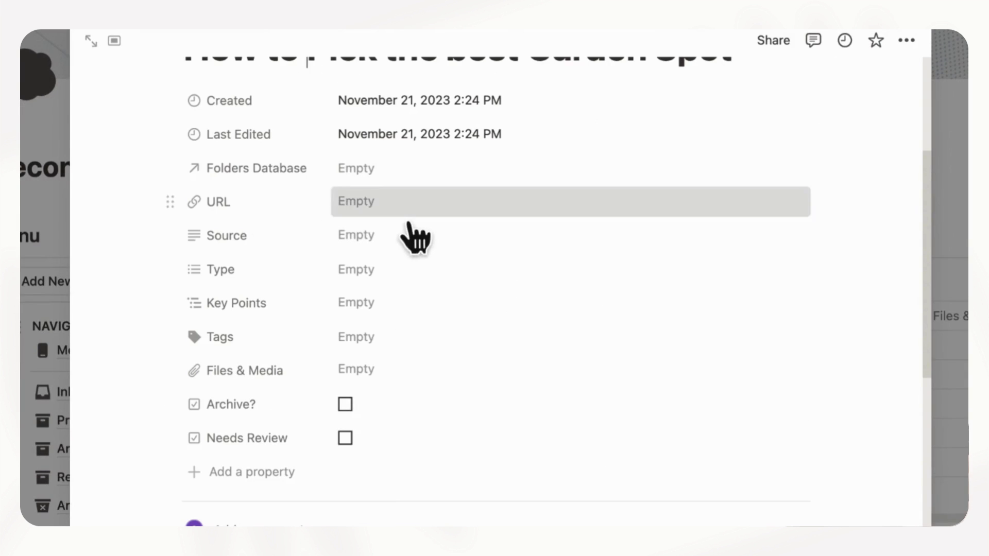
# Step: Paste the bhg.com article link into the note's URL property
pyautogui.click(403, 209)
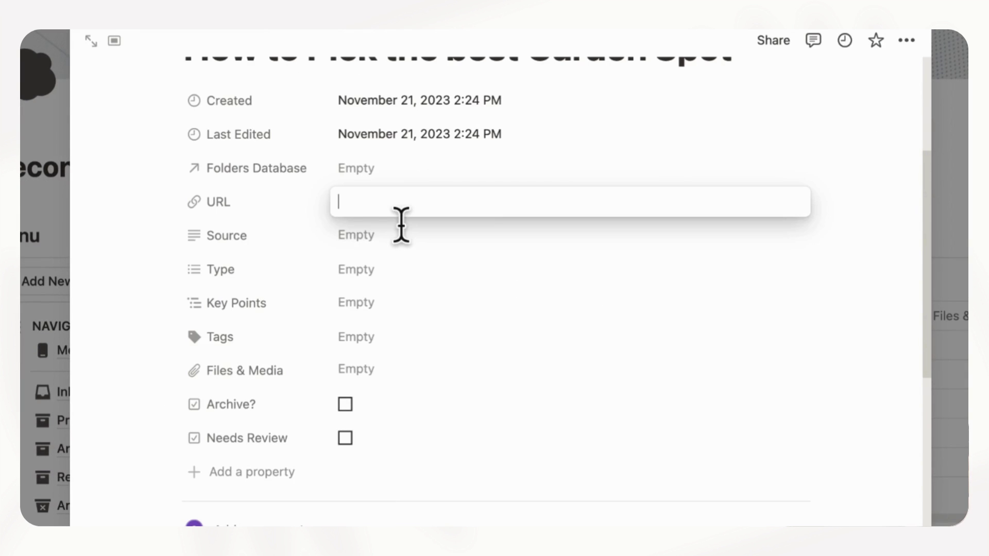
pyautogui.press('super+v')
pyautogui.press('Return')
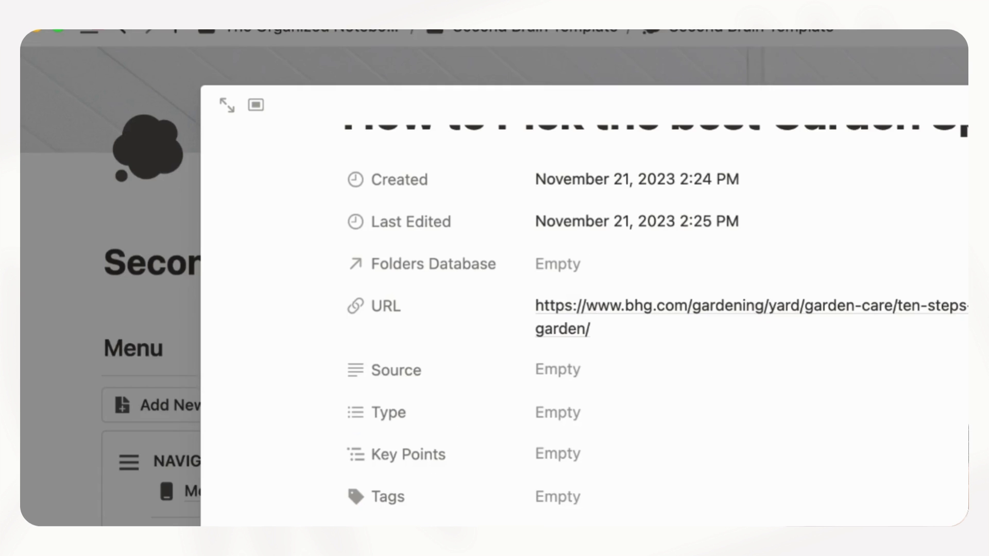
# Step: Set Source to 'Article from Better Homes and Gardens' and Type to Web Article
pyautogui.click(404, 273)
pyautogui.write('Art')
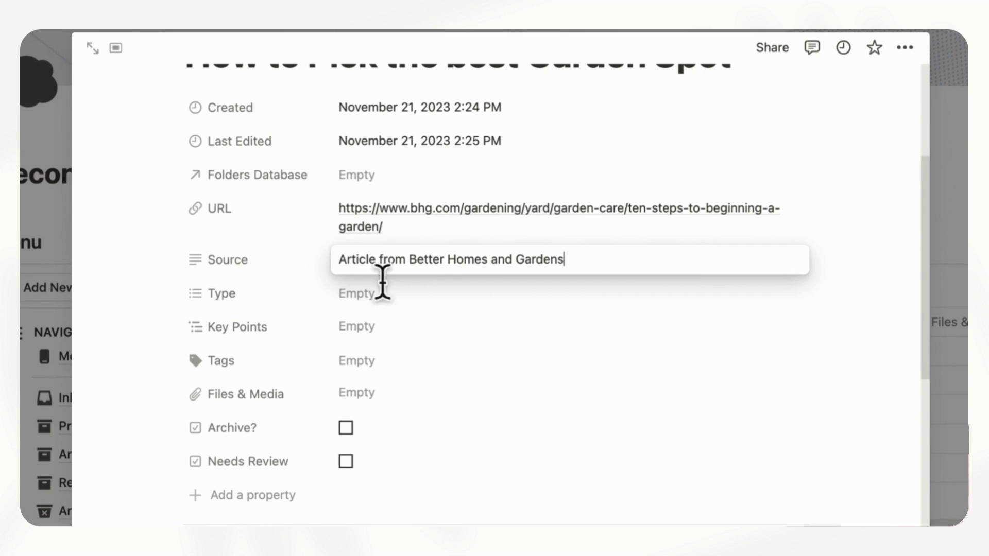
pyautogui.click(386, 304)
pyautogui.click(357, 295)
pyautogui.click(453, 354)
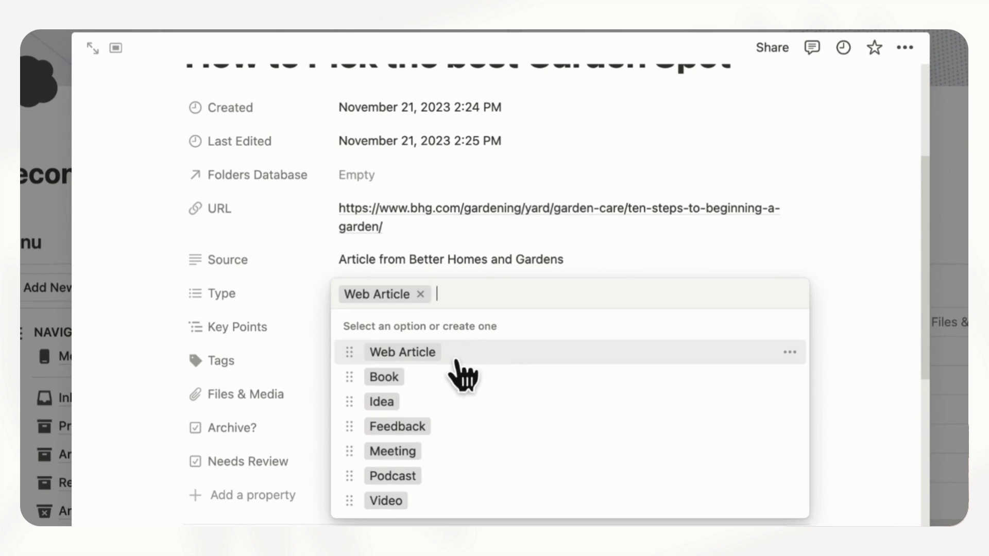
pyautogui.click(301, 327)
pyautogui.scroll(-6, 363, 384)
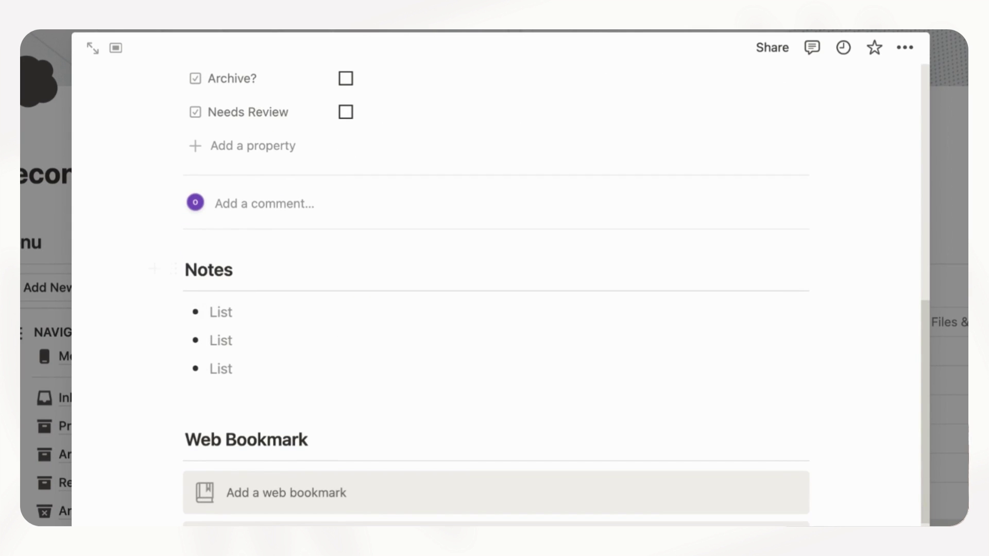
# Step: Paste the article's two paragraphs on picking a sunny, flat garden spot into the note's Notes
pyautogui.click(216, 294)
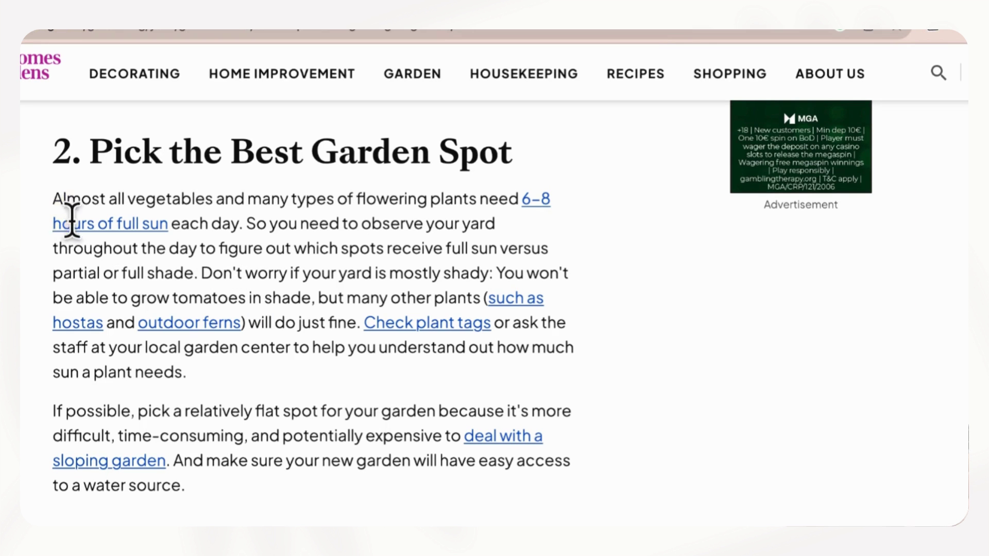
pyautogui.moveTo(54, 201); pyautogui.dragTo(226, 512)
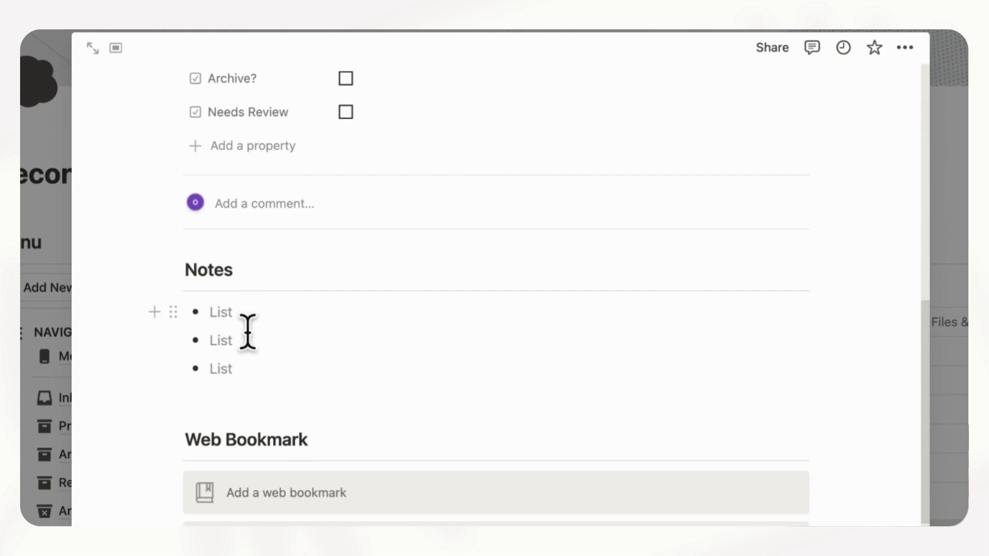
pyautogui.click(248, 333)
pyautogui.write("Almost all vegetables and many types of flowering plants need 6-8 hours of full sun each day. So you need to observe your yard throughout the day to figure out which spots receive full sun versus partial or full shade. Don't worry if your yard is mostly shady: You won't be able to grow tomatoes in shade, but many other plants (such as hostas and outdoor ferns) will do just fine. Check plant tags or ask the staff at your local garden center to help you understand out how much sun a plant needs. If possible, pick a relatively flat spot for your garden because it's more difficult, time-consuming, and potentially expensive to deal with a sloping garden. And make sure your new garden will have easy access to a water source.")
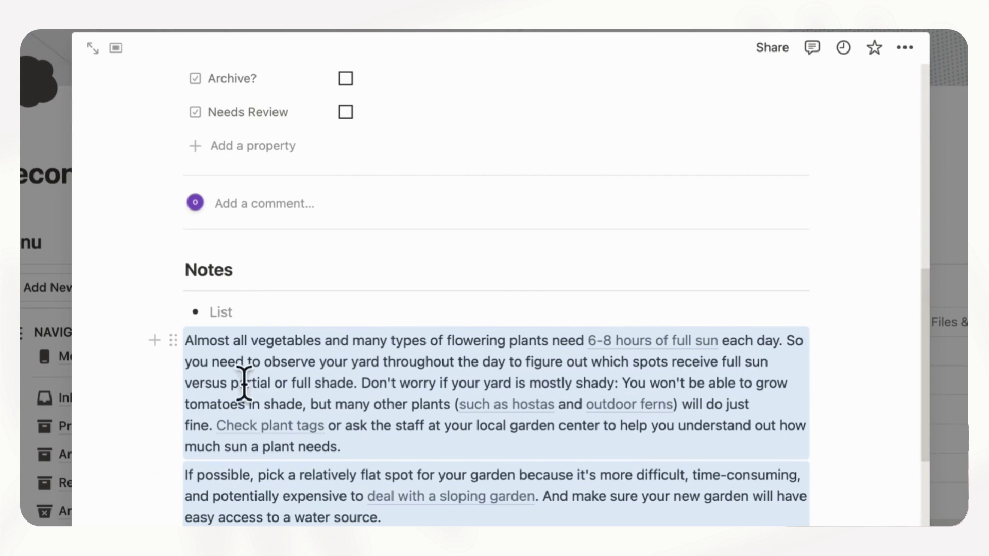
pyautogui.scroll(10, 238, 354)
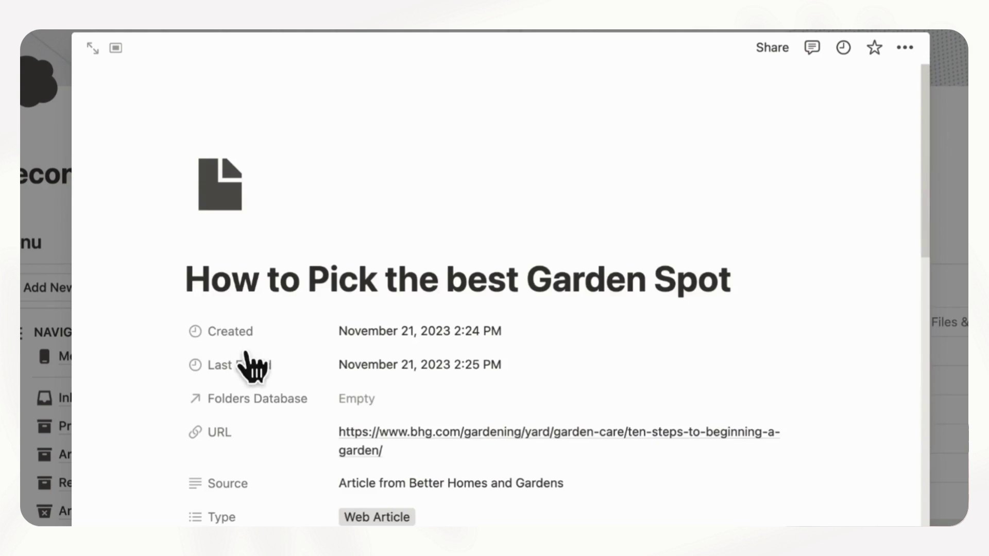
# Step: Close the note preview and review the new 'How to Pick the best Garden Spot' row in Notes Inbox
pyautogui.click(926, 229)
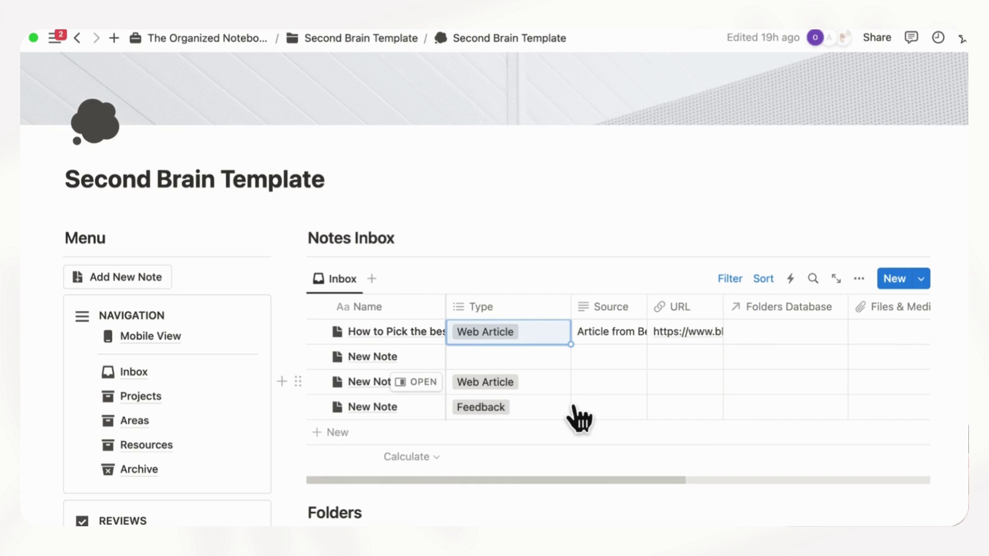
pyautogui.hscroll(1, 580, 419)
pyautogui.hscroll(-1, 580, 418)
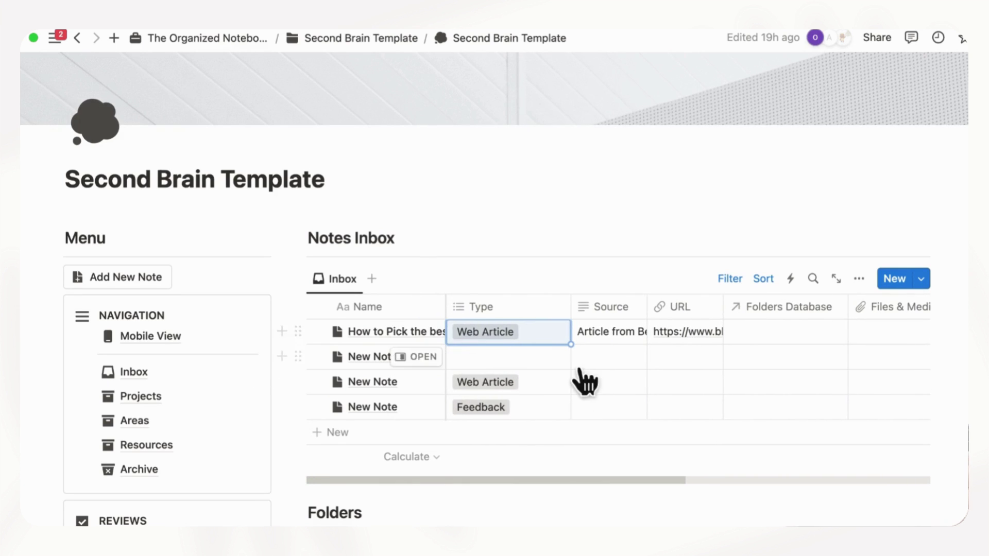
pyautogui.hscroll(5, 582, 380)
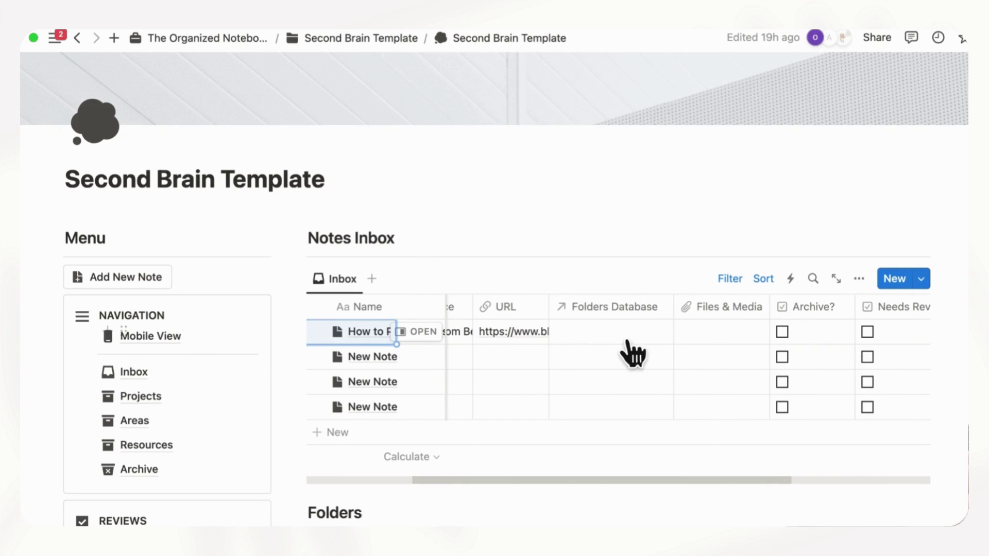
# Step: Link the garden-spot note to the Create a Backyard Garden folder through its Folders cell
pyautogui.click(632, 340)
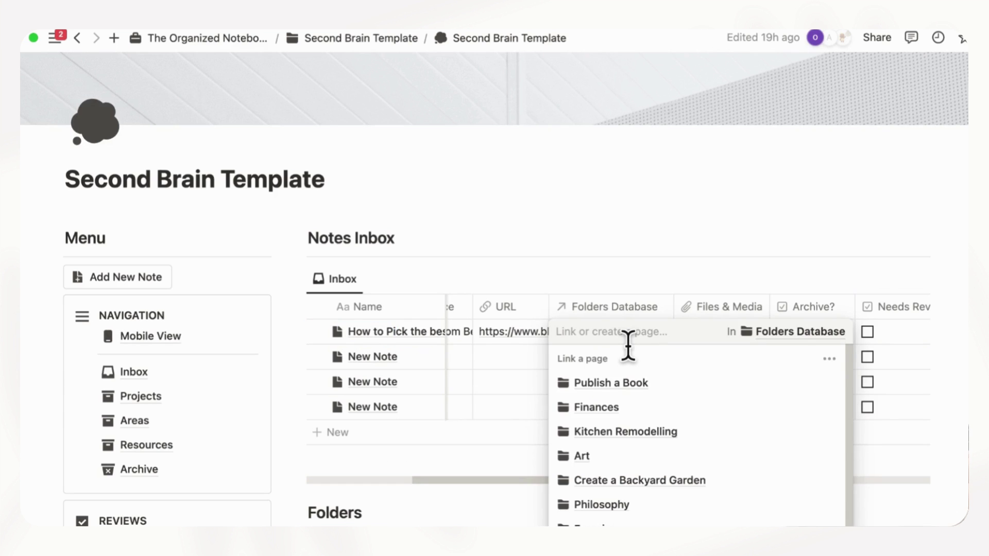
pyautogui.click(694, 492)
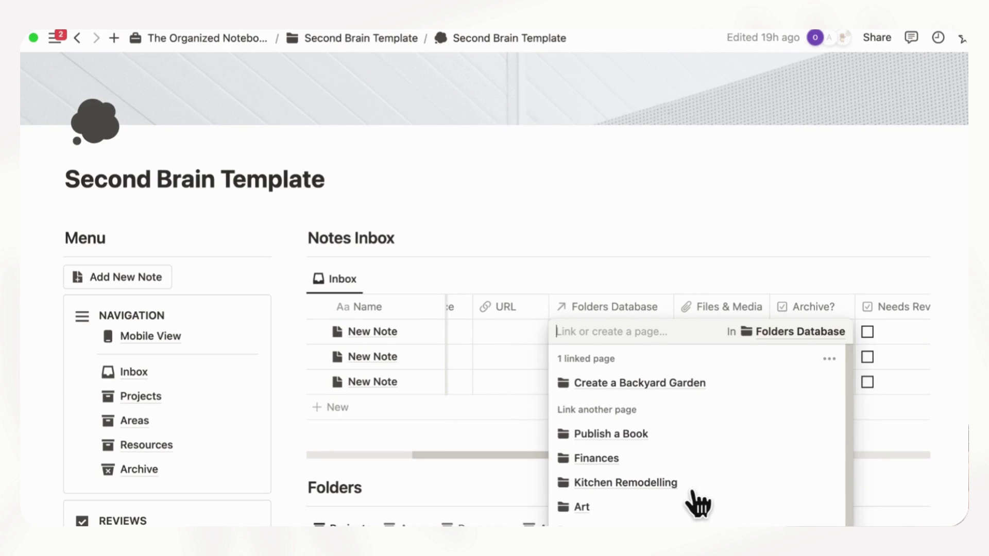
pyautogui.click(926, 420)
pyautogui.scroll(-5, 859, 469)
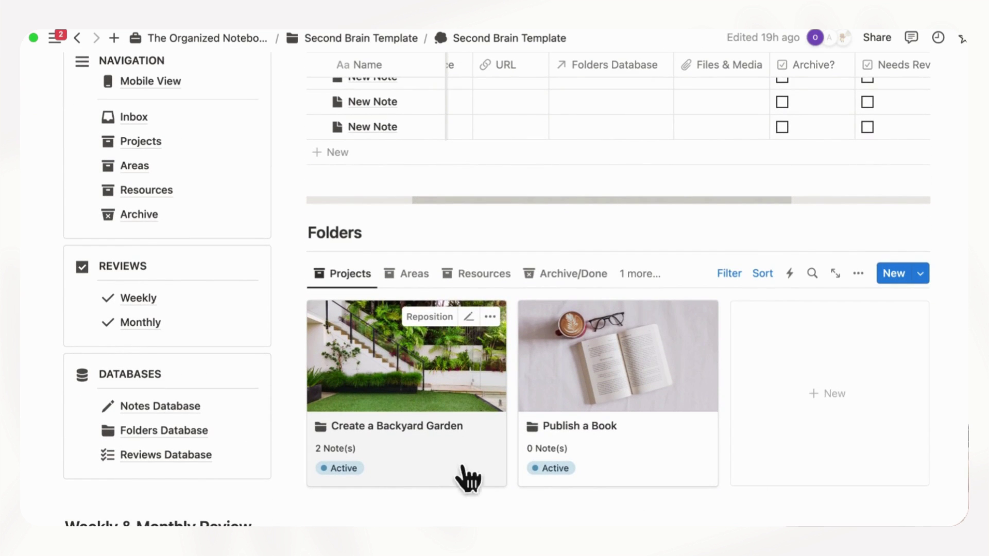
# Step: Open Create a Backyard Garden and flag Backyard Garden Tips and the garden-spot note as Needs Review
pyautogui.click(479, 477)
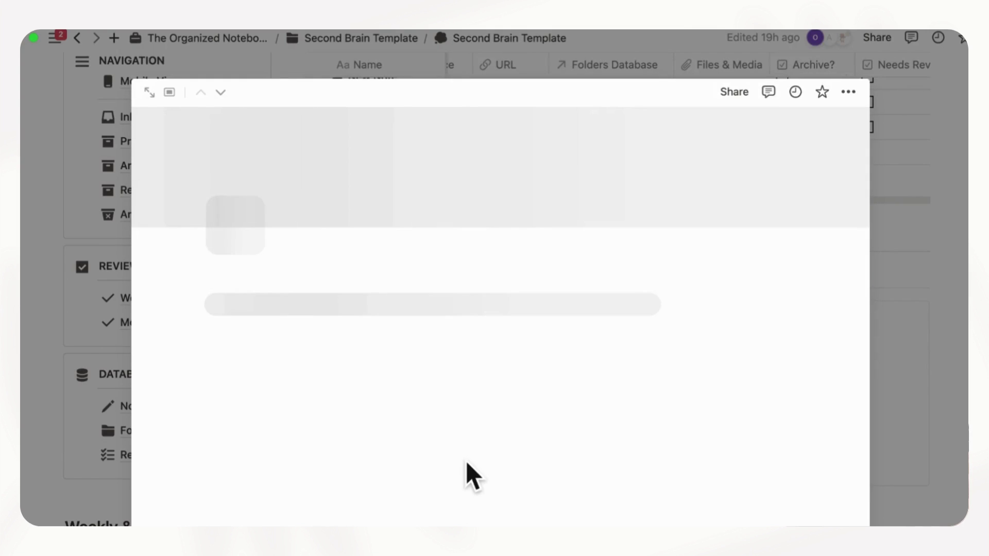
pyautogui.scroll(-5, 465, 462)
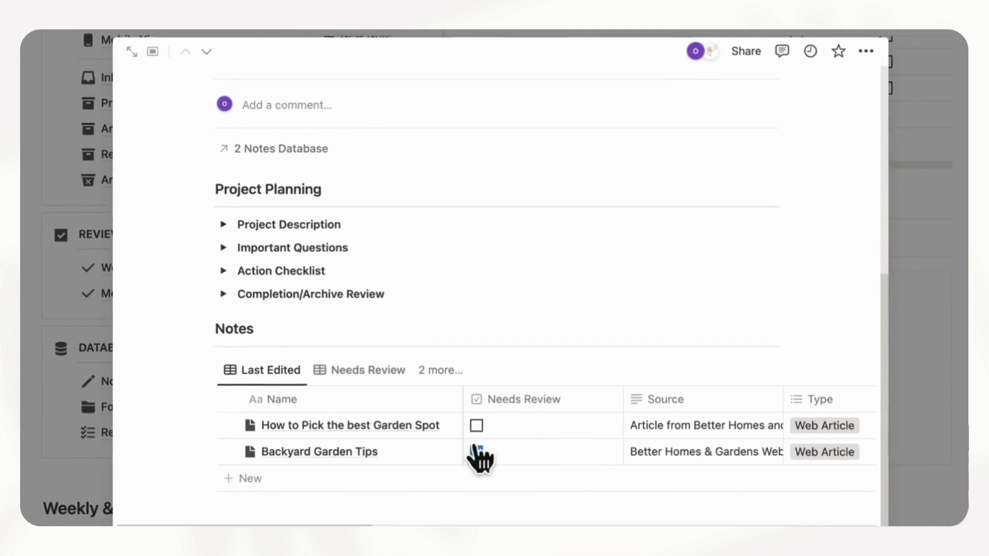
pyautogui.click(477, 452)
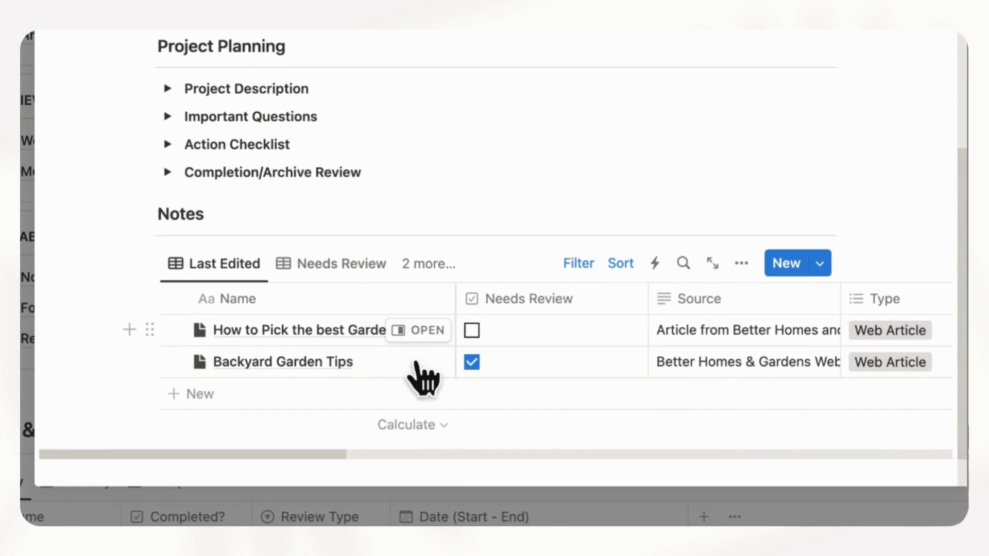
pyautogui.hscroll(5, 407, 360)
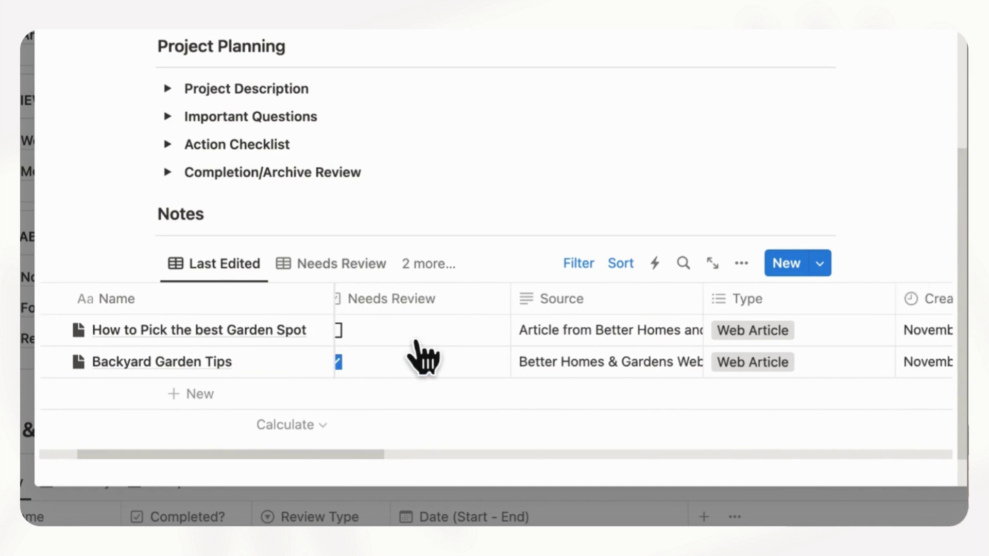
pyautogui.hscroll(6, 561, 363)
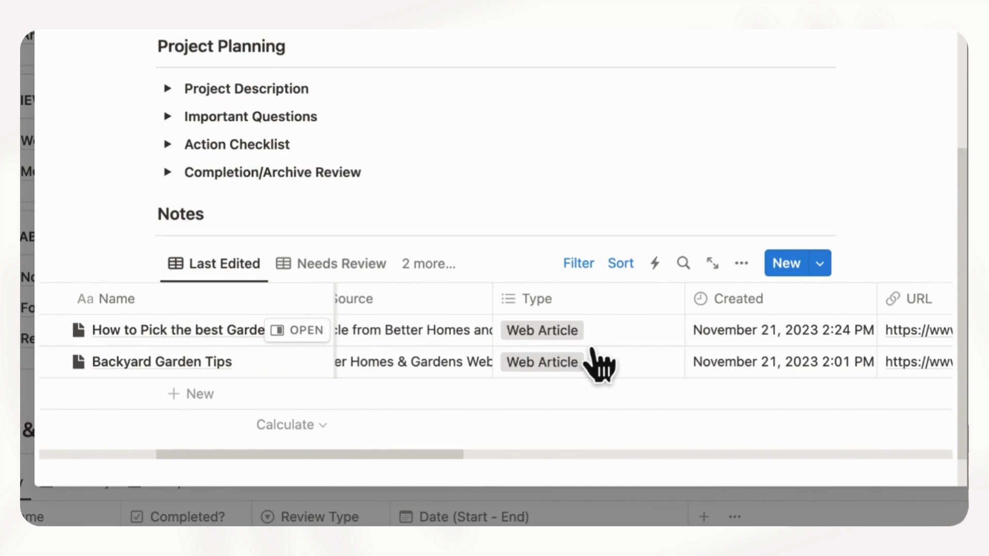
pyautogui.hscroll(3, 577, 362)
pyautogui.hscroll(-15, 596, 360)
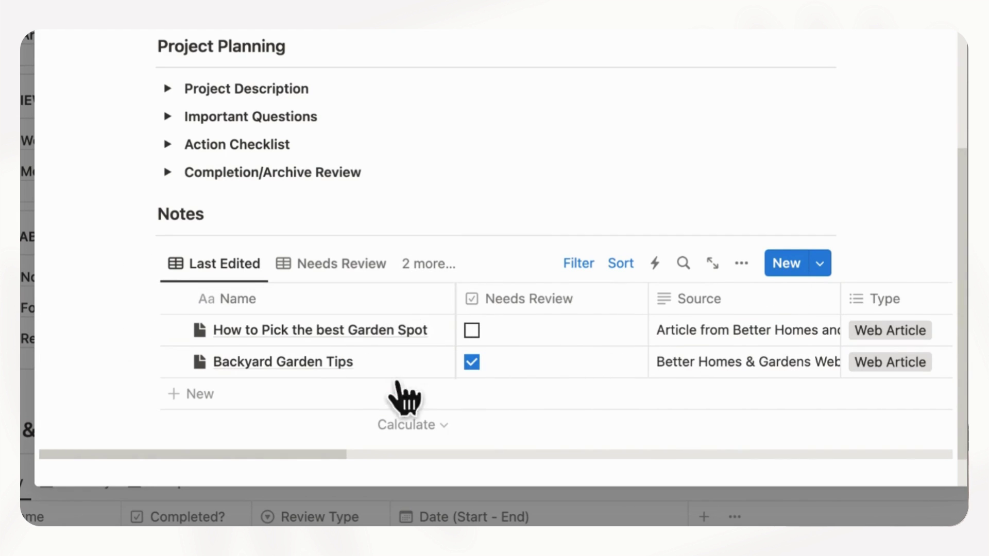
pyautogui.click(472, 330)
# Step: Switch the folder's notes table through the Needs Review, By Type and Archived views
pyautogui.click(346, 273)
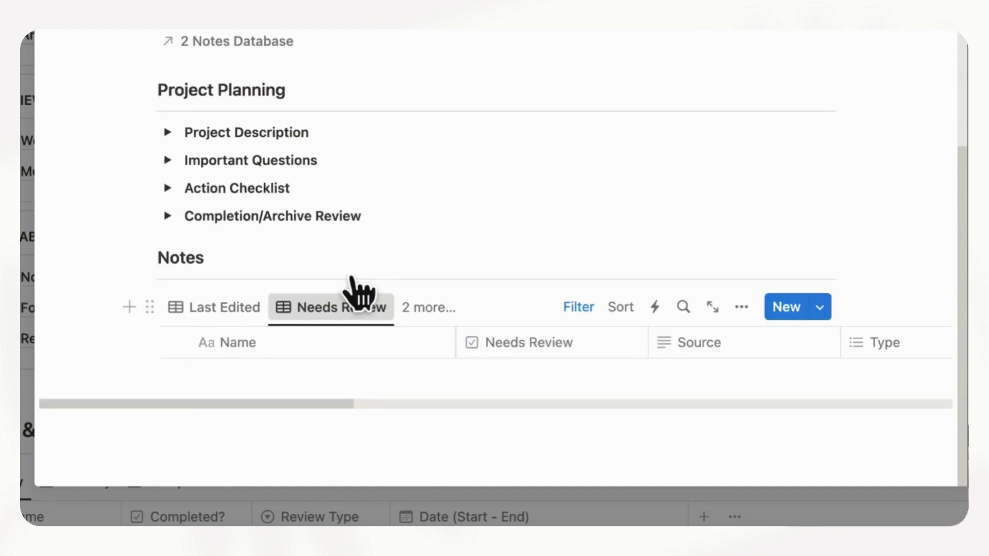
pyautogui.click(438, 265)
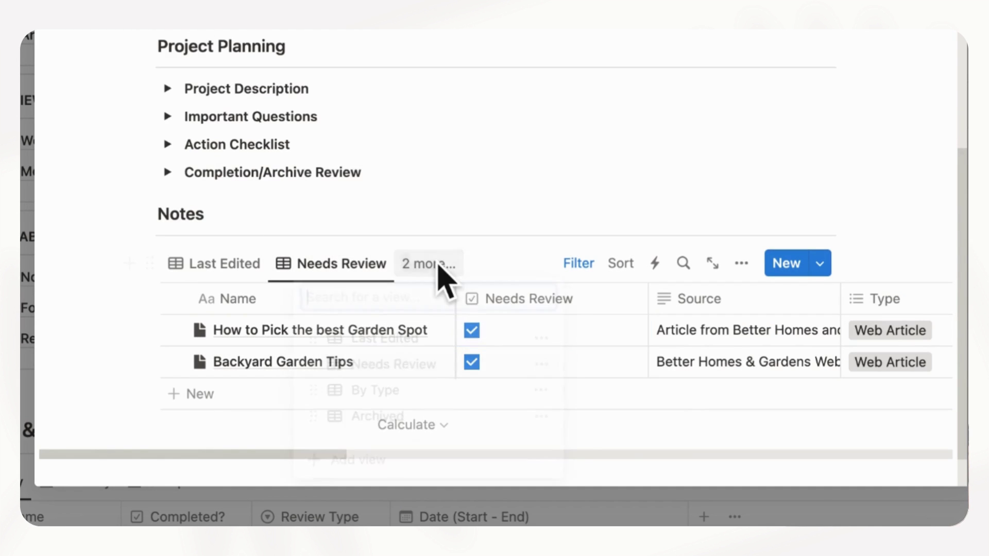
pyautogui.click(439, 405)
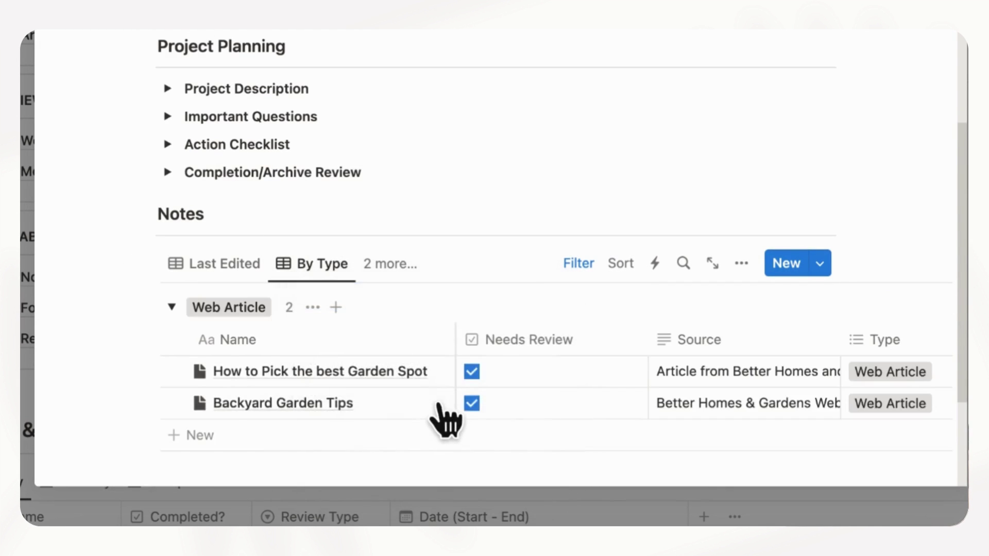
pyautogui.click(390, 266)
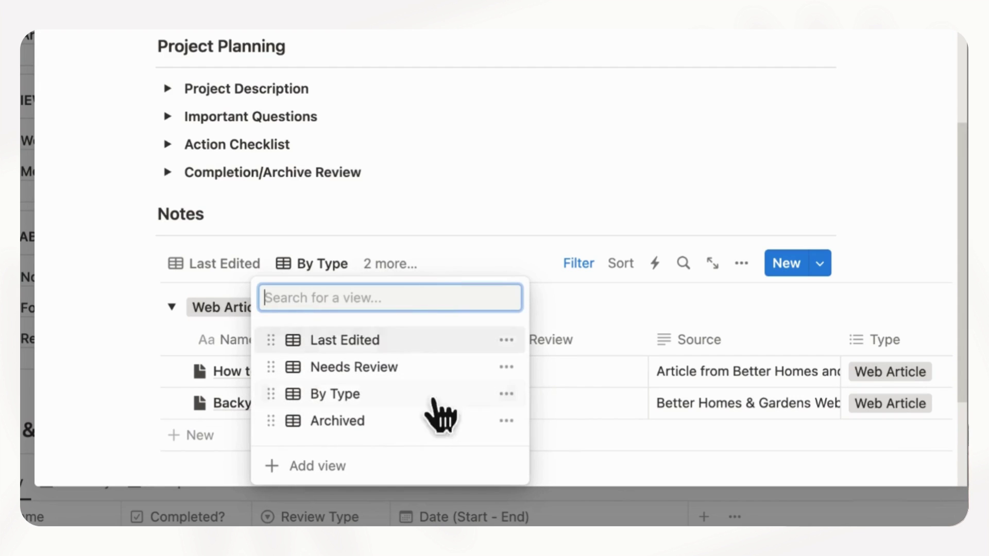
pyautogui.click(410, 425)
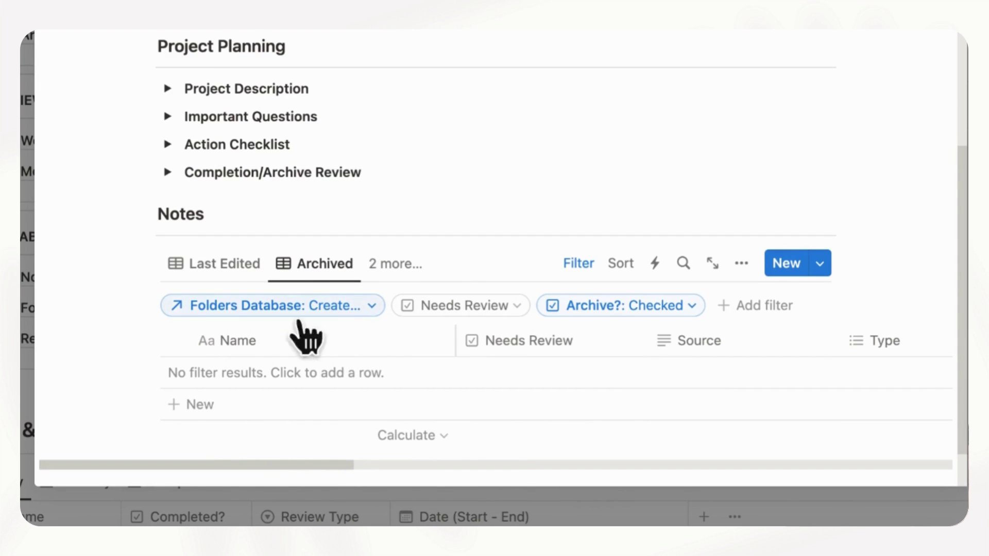
# Step: Return the Notes table to the Last Edited view and scroll across its columns
pyautogui.click(256, 278)
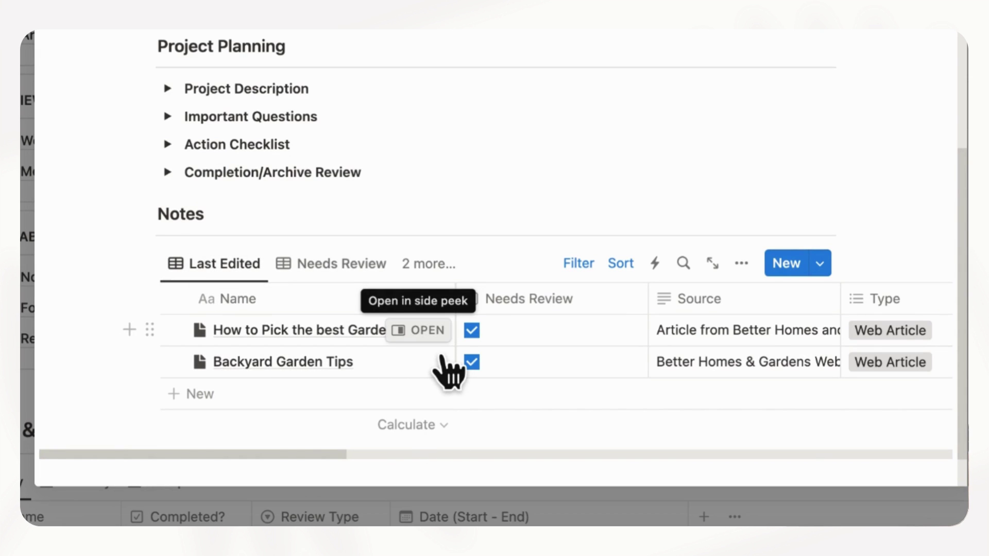
pyautogui.hscroll(15, 443, 360)
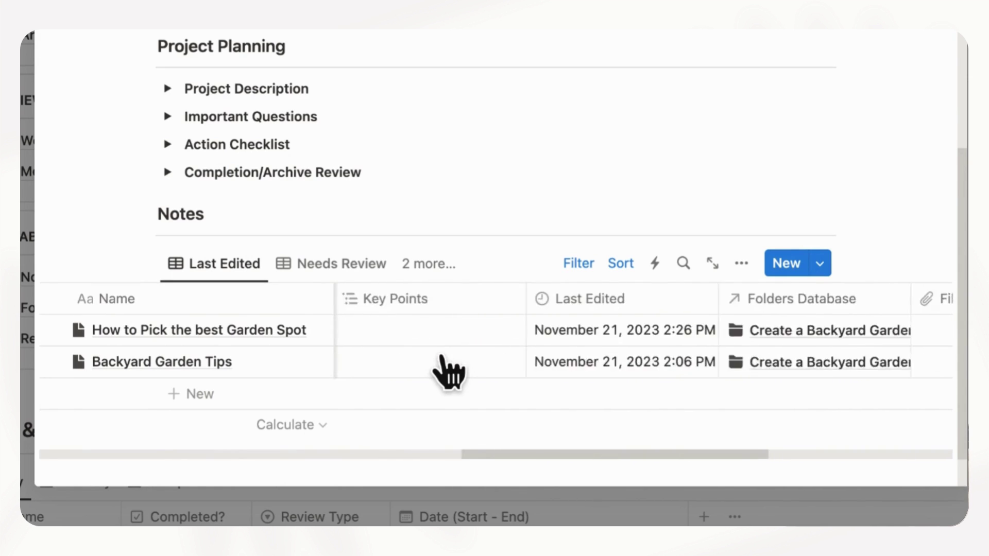
pyautogui.hscroll(5, 448, 368)
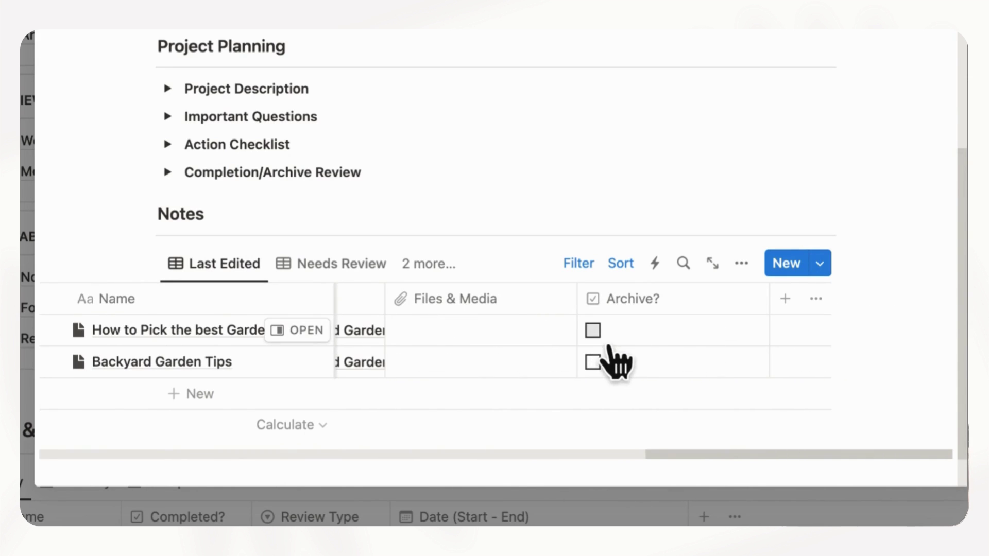
pyautogui.hscroll(-5, 364, 364)
# Step: Check the Archived view, go back to Last Edited, and close the Backyard Garden page
pyautogui.click(444, 265)
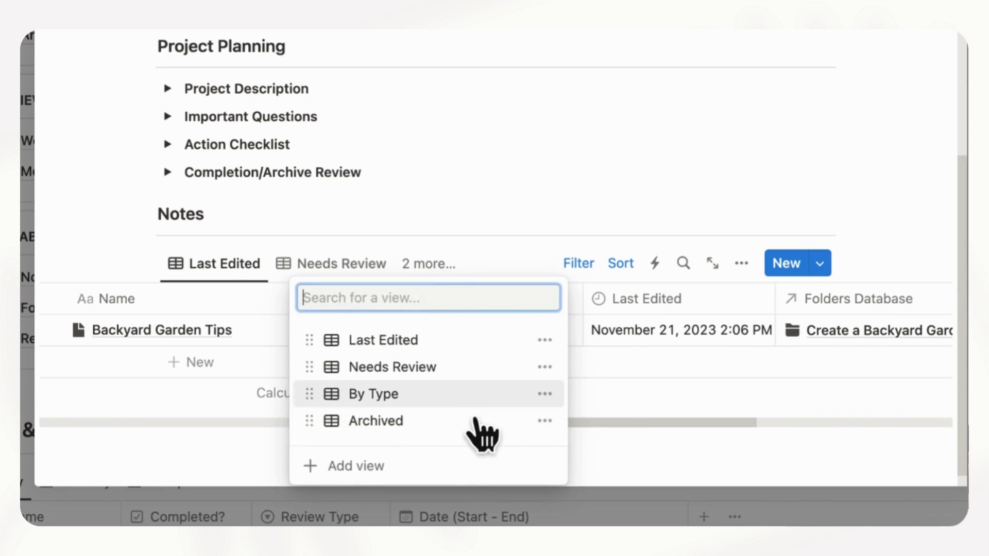
pyautogui.click(438, 425)
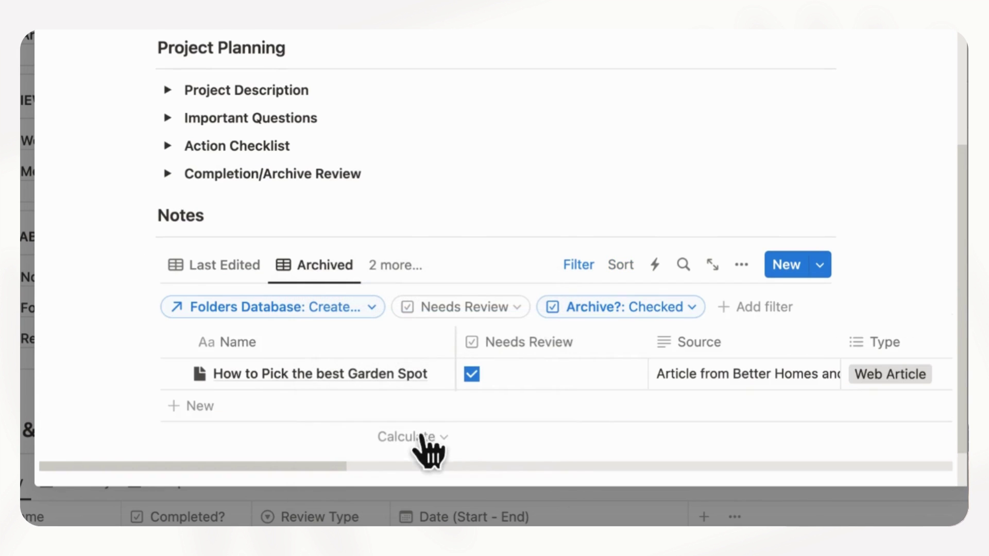
pyautogui.click(227, 271)
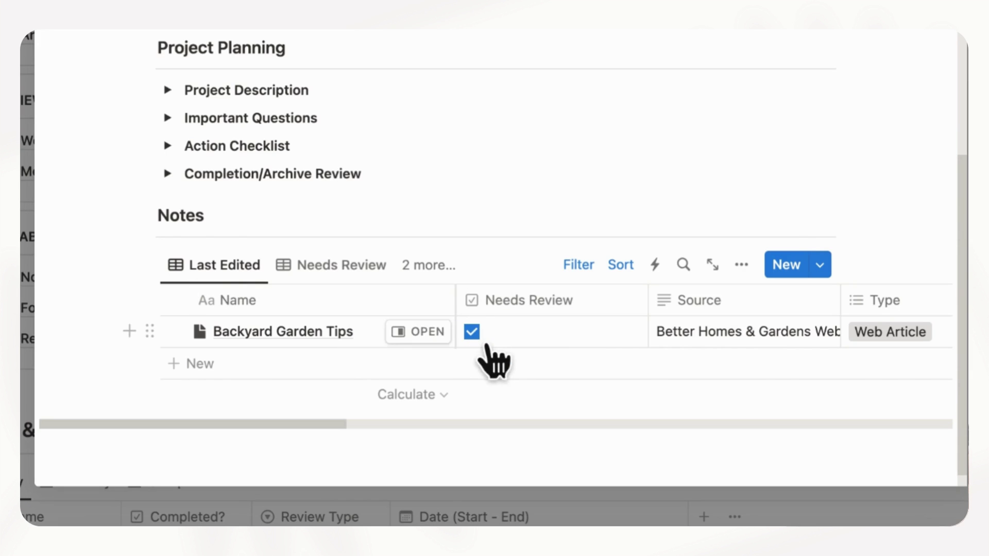
pyautogui.scroll(8, 380, 329)
pyautogui.press('Escape')
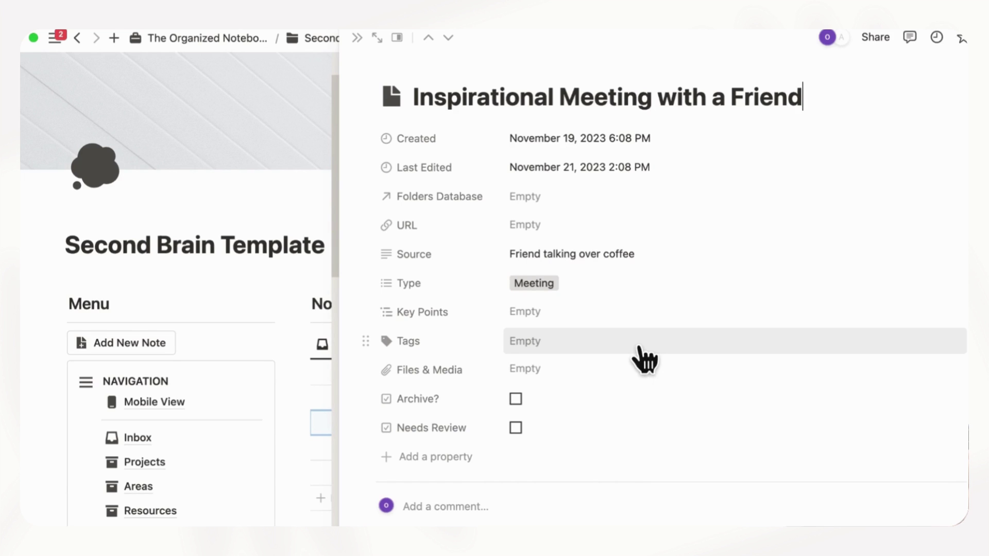
pyautogui.click(587, 206)
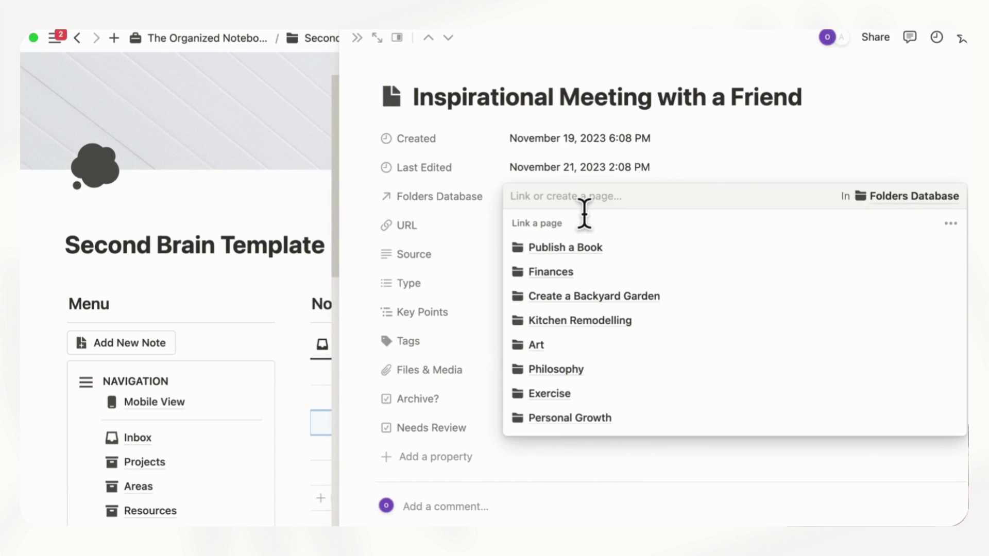
pyautogui.click(370, 50)
pyautogui.click(357, 38)
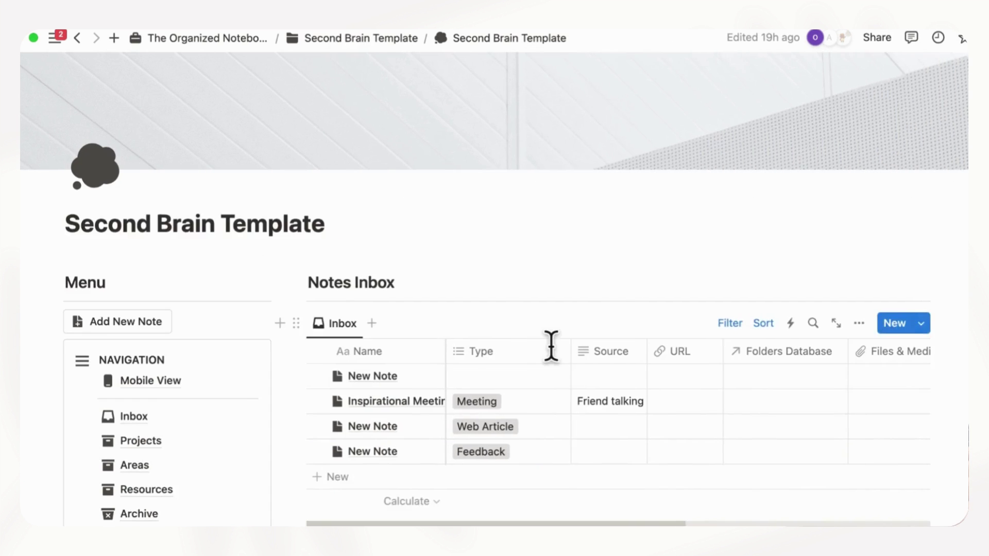
# Step: Create a new folder in the Areas gallery and title it Mental Health
pyautogui.scroll(-4, 551, 346)
pyautogui.scroll(-2, 552, 346)
pyautogui.click(415, 311)
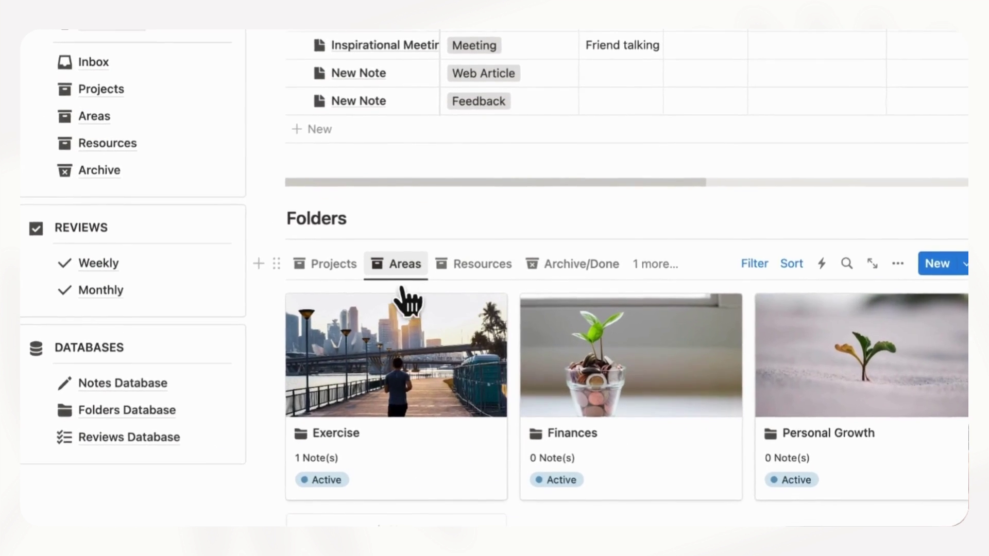
pyautogui.scroll(-3, 407, 301)
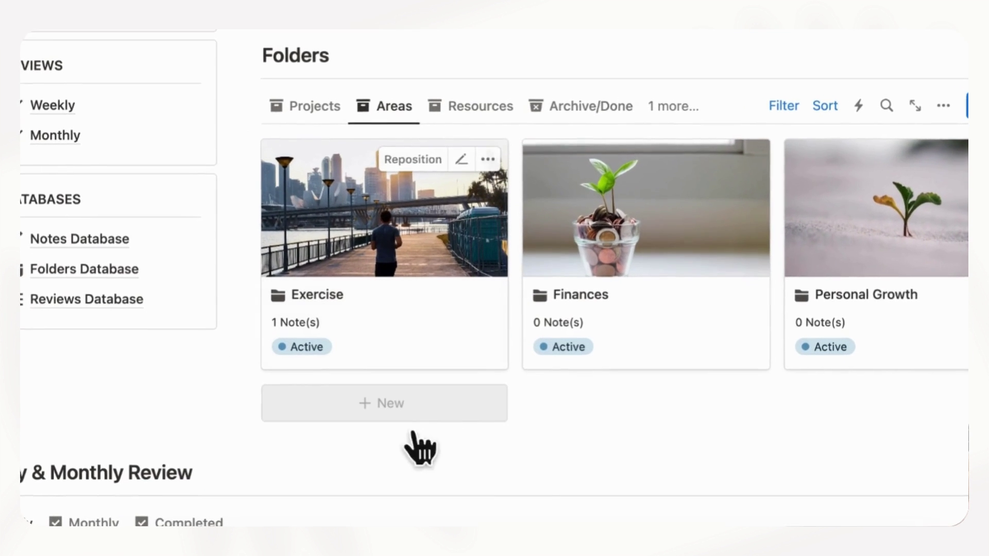
pyautogui.click(405, 415)
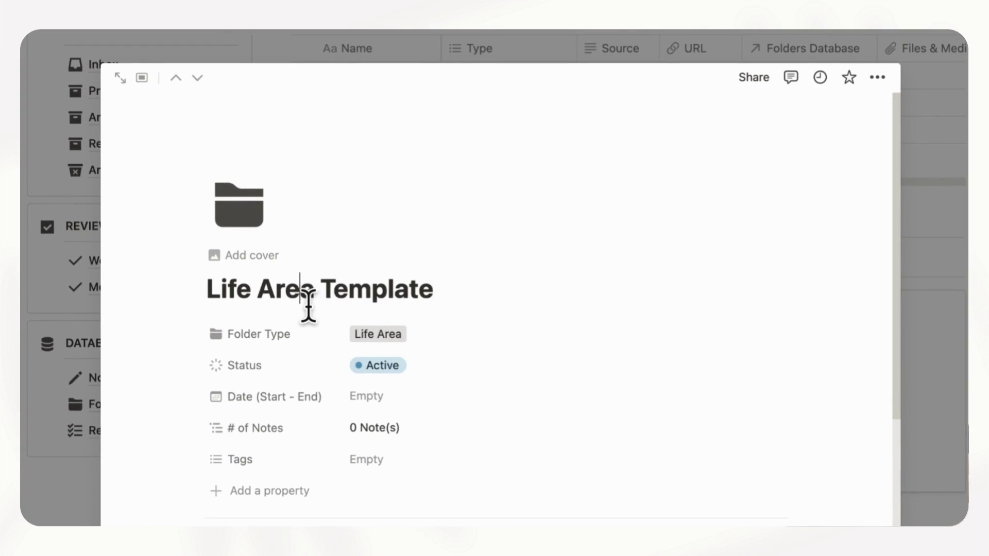
pyautogui.tripleClick(308, 306)
pyautogui.press('BackSpace')
pyautogui.write('ME')
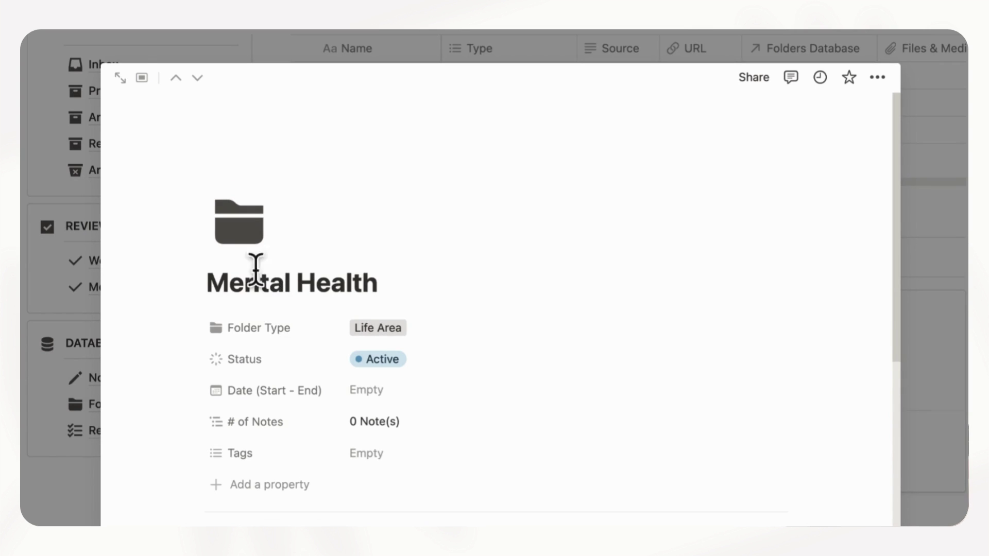
# Step: Give Mental Health a coffee-cup stock photo cover and apply the Life Area Template
pyautogui.click(678, 208)
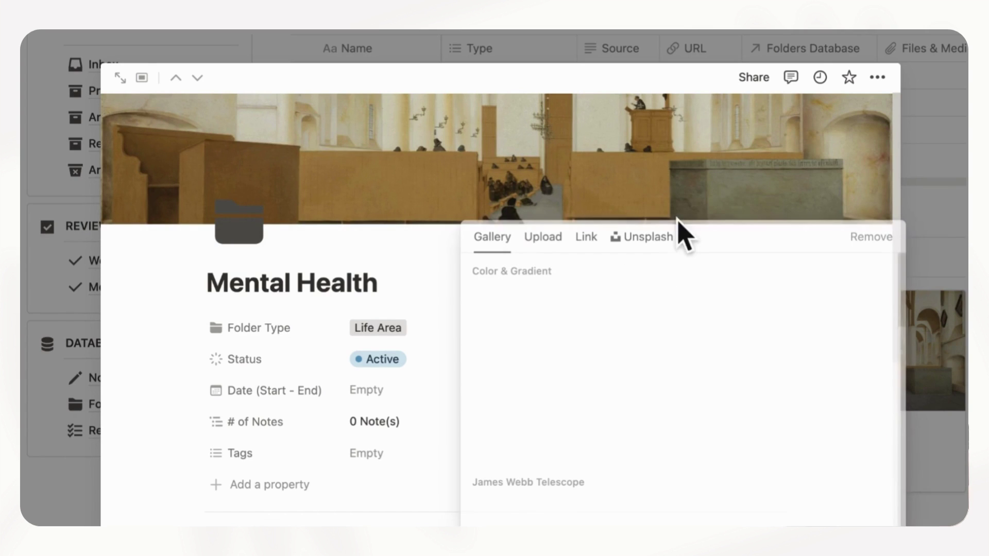
pyautogui.click(663, 251)
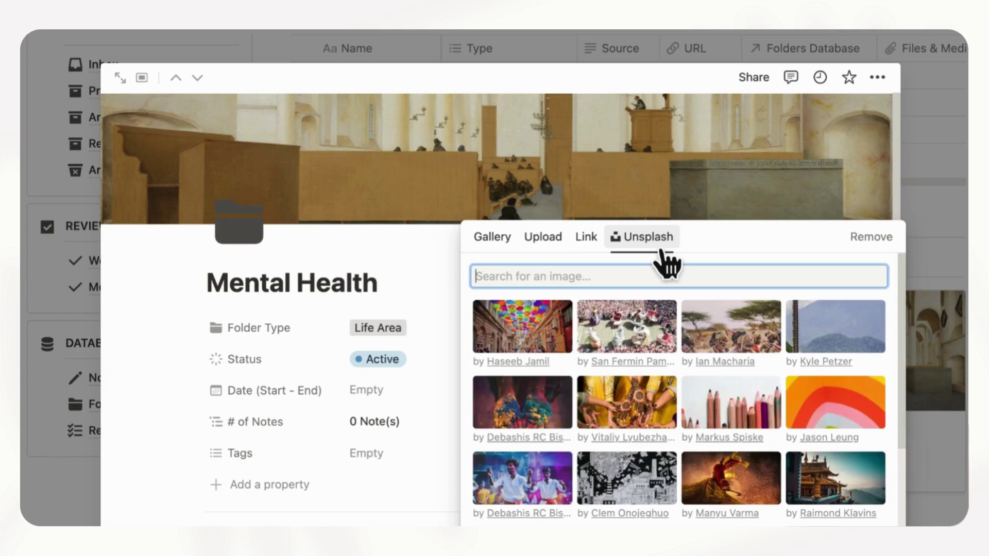
pyautogui.write('relaxing')
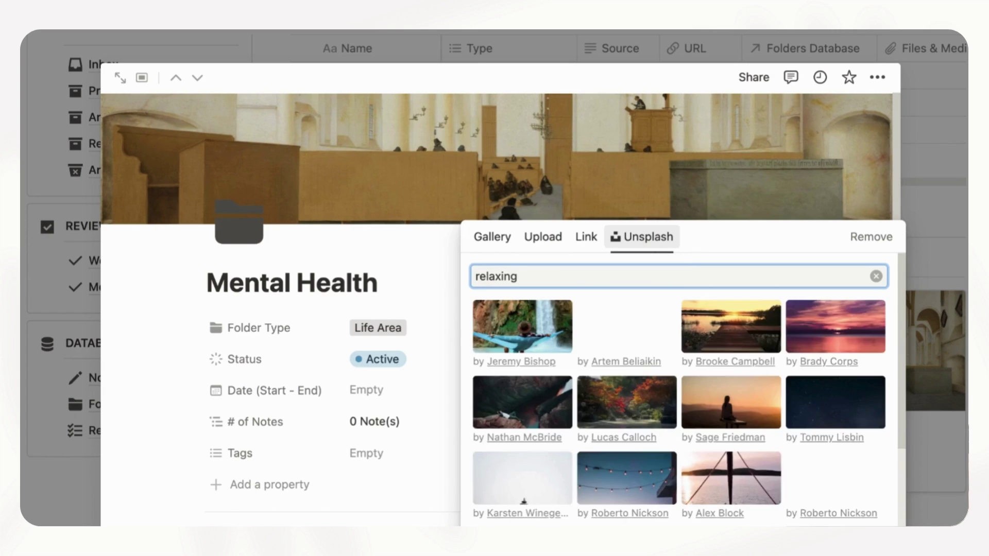
pyautogui.click(506, 318)
pyautogui.scroll(-5, 507, 329)
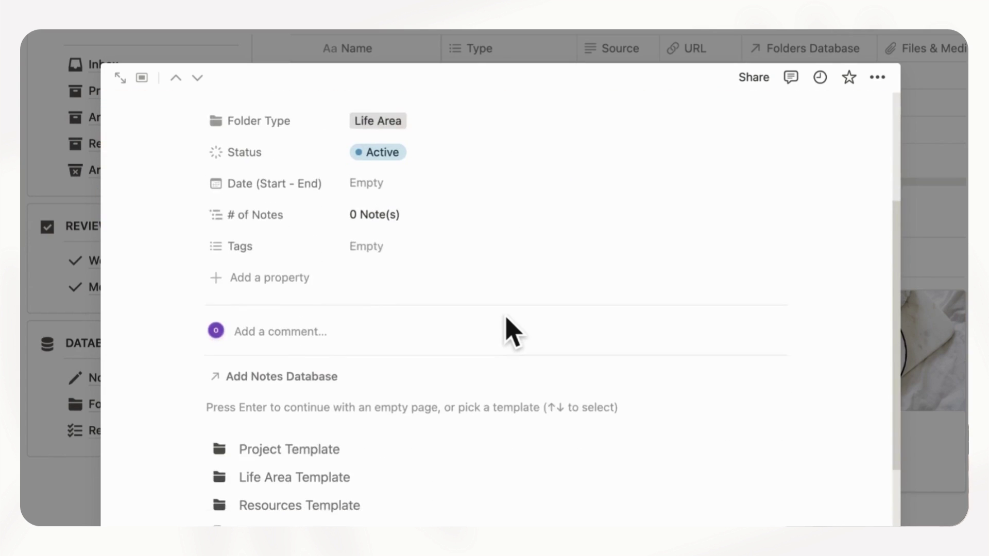
pyautogui.click(318, 460)
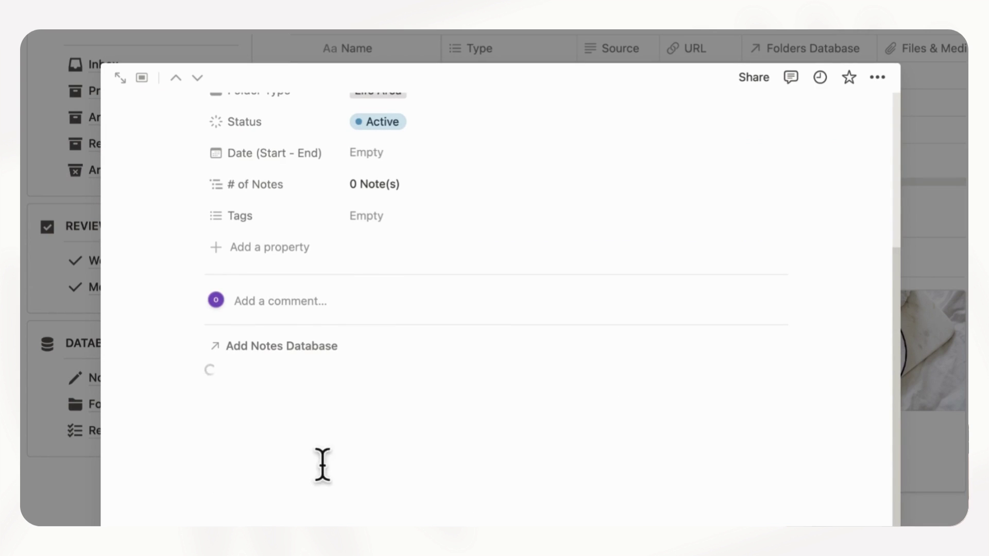
pyautogui.press('Escape')
pyautogui.scroll(5, 494, 278)
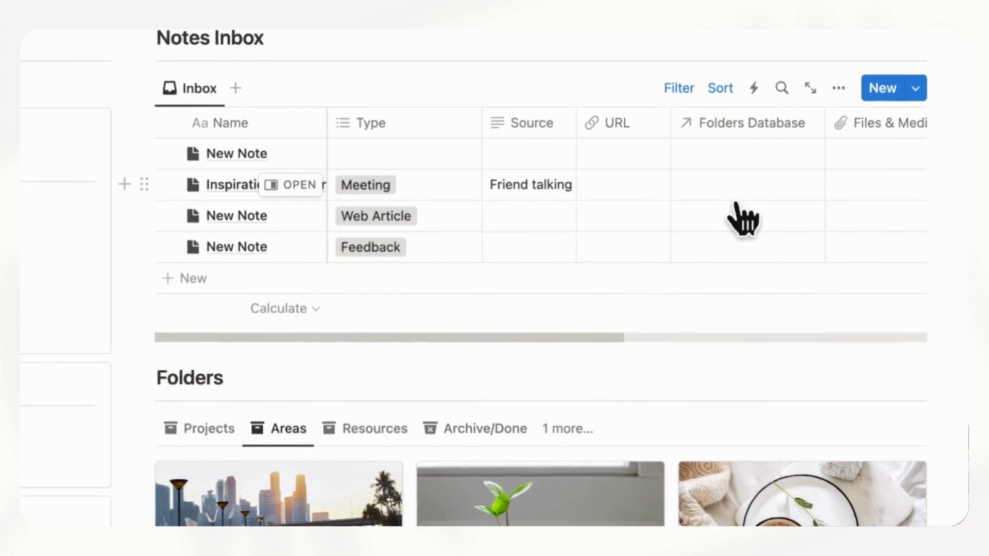
# Step: File the Inspirational Meeting with a Friend note under the Mental Health folder
pyautogui.click(794, 260)
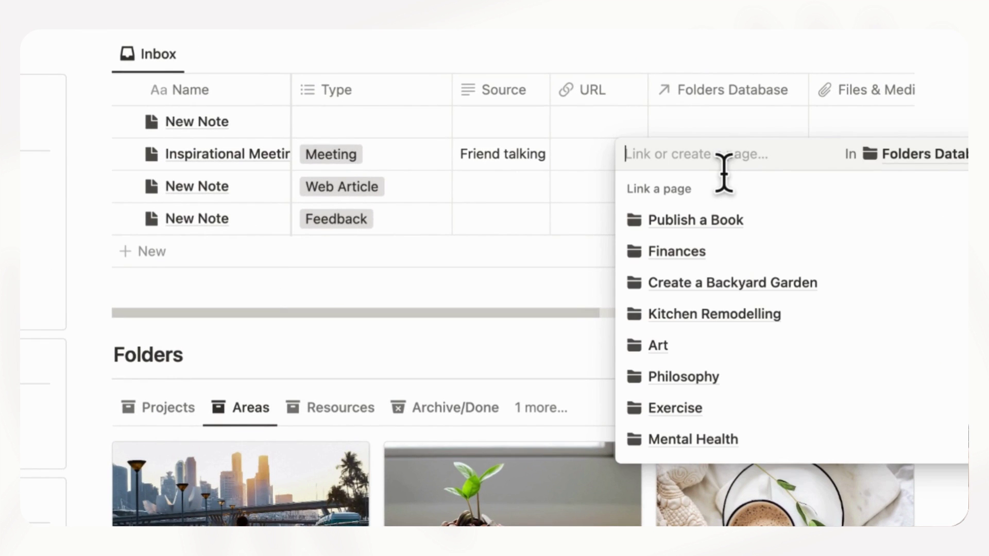
pyautogui.click(726, 454)
pyautogui.click(960, 98)
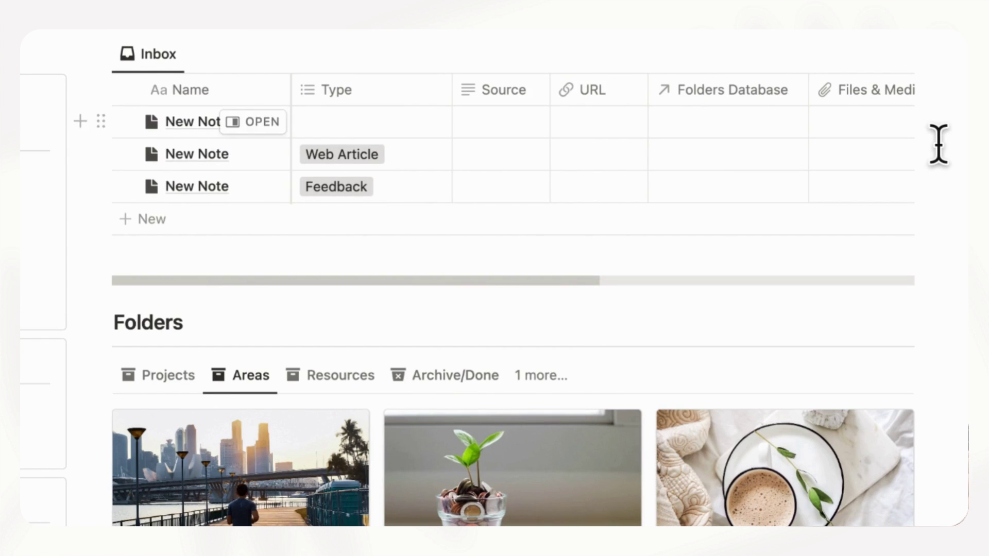
# Step: Open the Mental Health folder page to confirm its one note, then close it
pyautogui.scroll(-5, 938, 144)
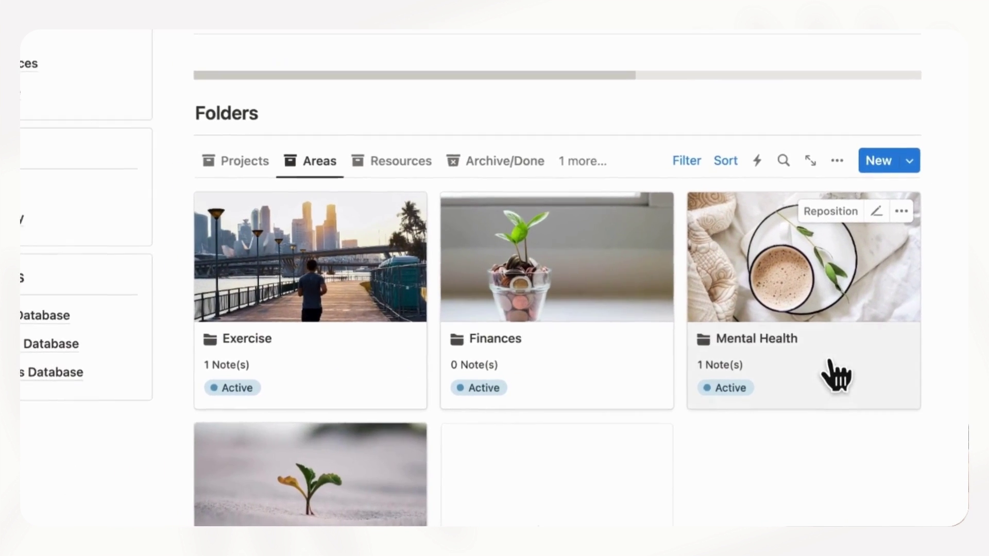
pyautogui.click(830, 363)
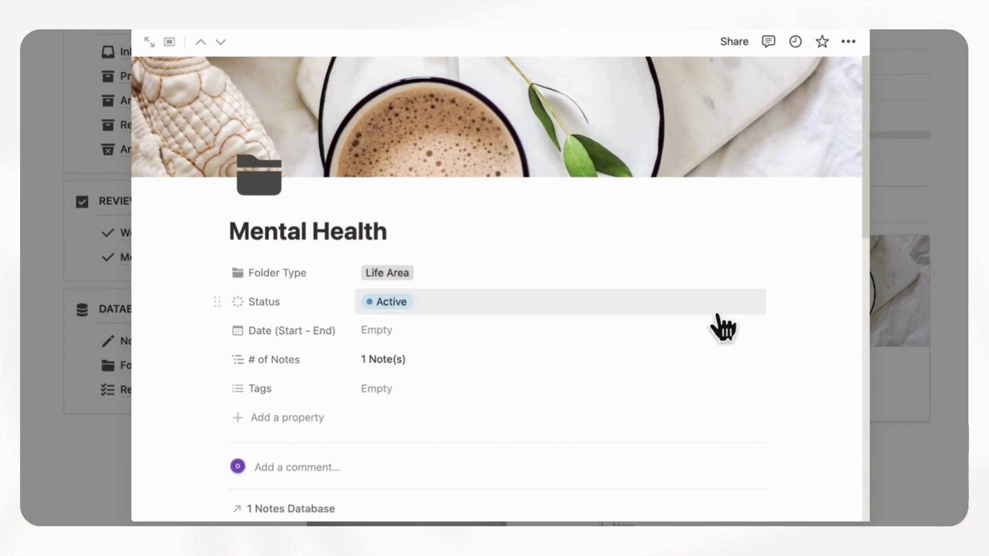
pyautogui.scroll(-6, 724, 327)
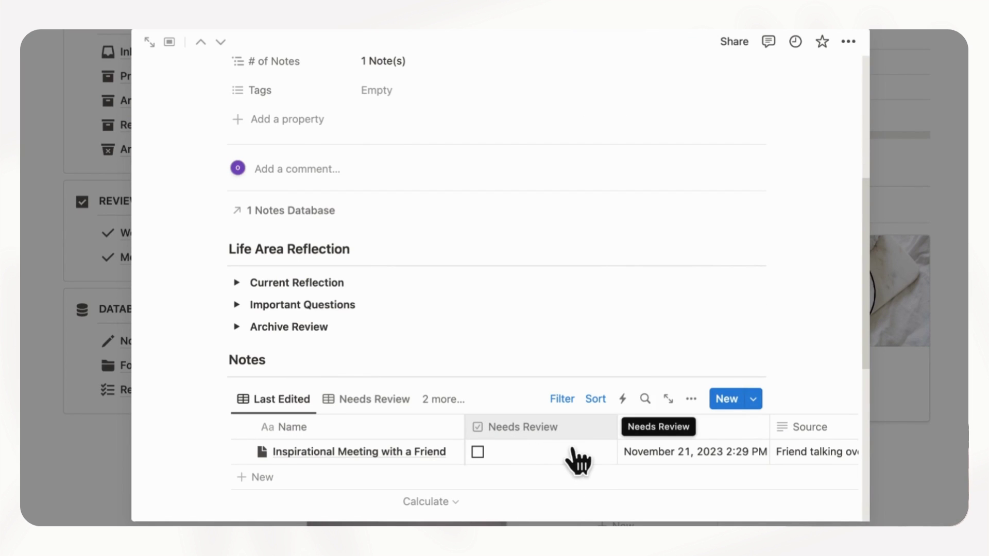
pyautogui.click(955, 230)
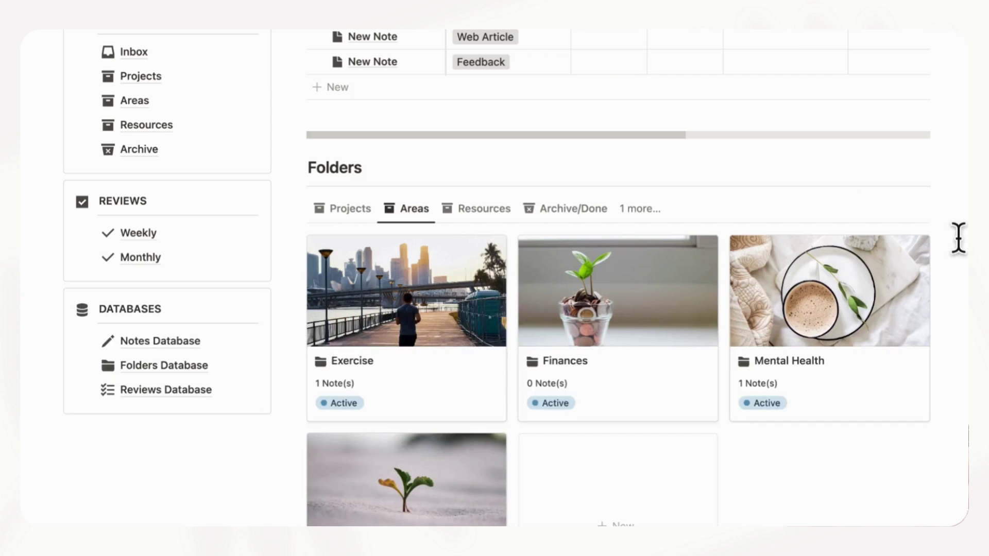
# Step: Show the Resources folders, then return the gallery to Projects
pyautogui.click(483, 222)
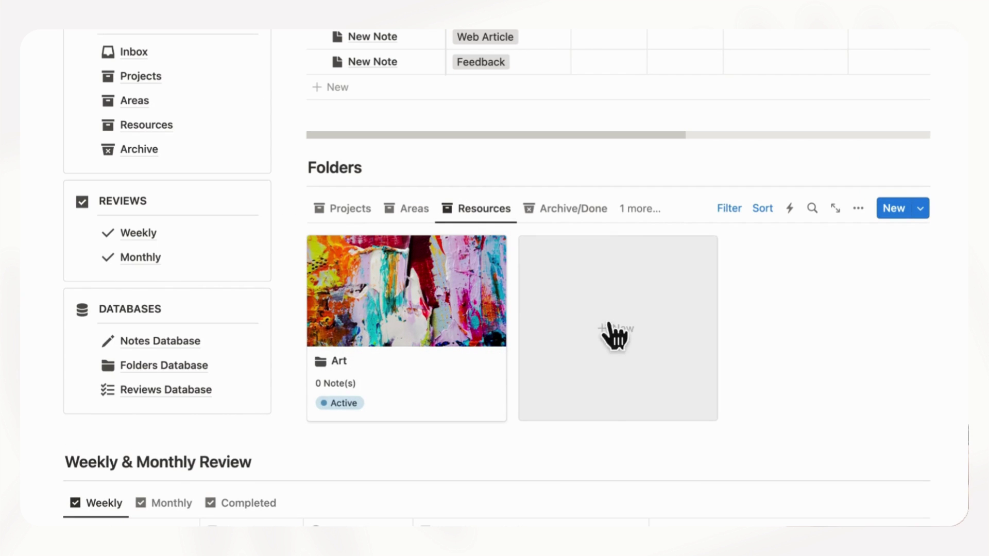
pyautogui.click(358, 213)
pyautogui.moveTo(429, 334)
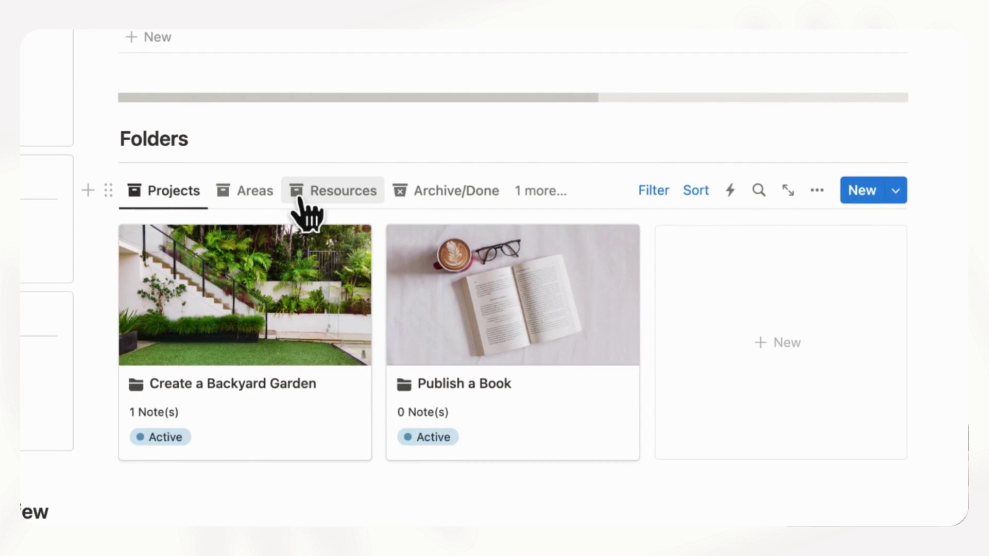
pyautogui.scroll(-2, 308, 214)
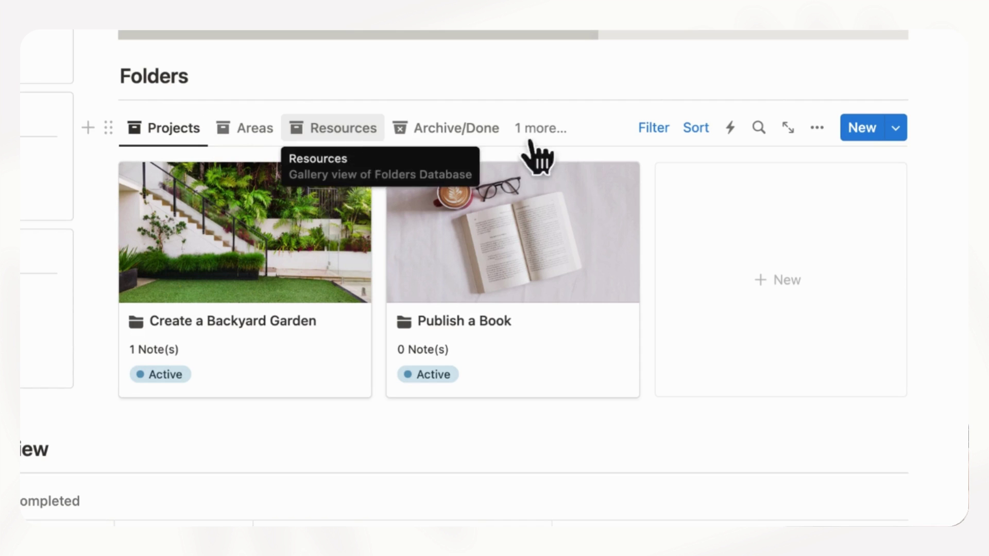
# Step: Browse the folder templates across the Areas, Resources and Projects tabs, ending on Projects
pyautogui.click(907, 134)
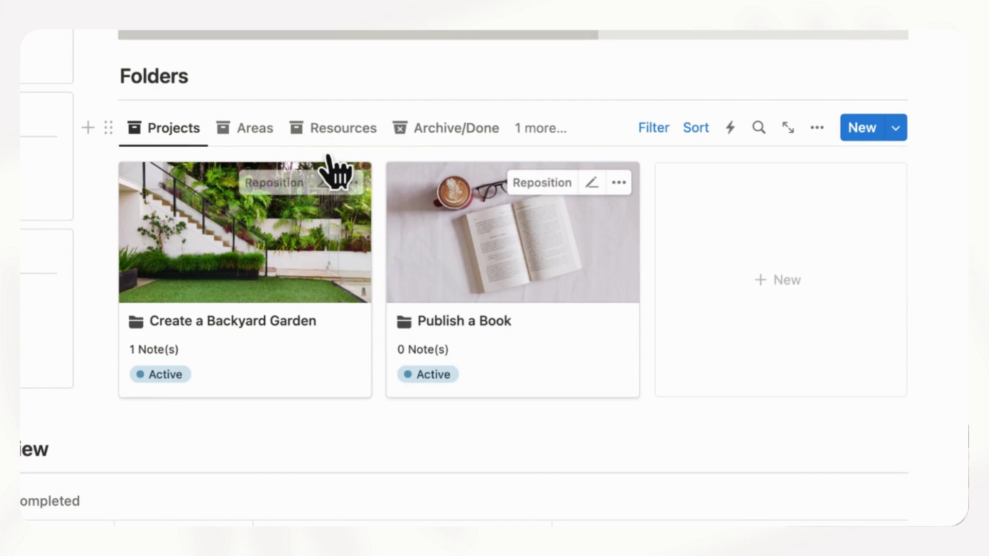
pyautogui.click(278, 138)
pyautogui.click(359, 138)
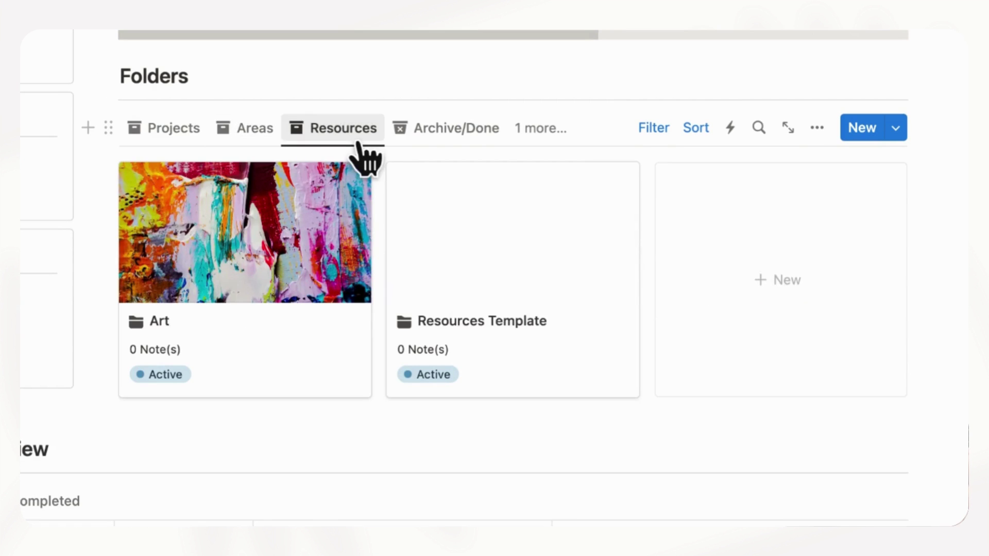
pyautogui.click(178, 138)
pyautogui.click(343, 138)
pyautogui.click(187, 138)
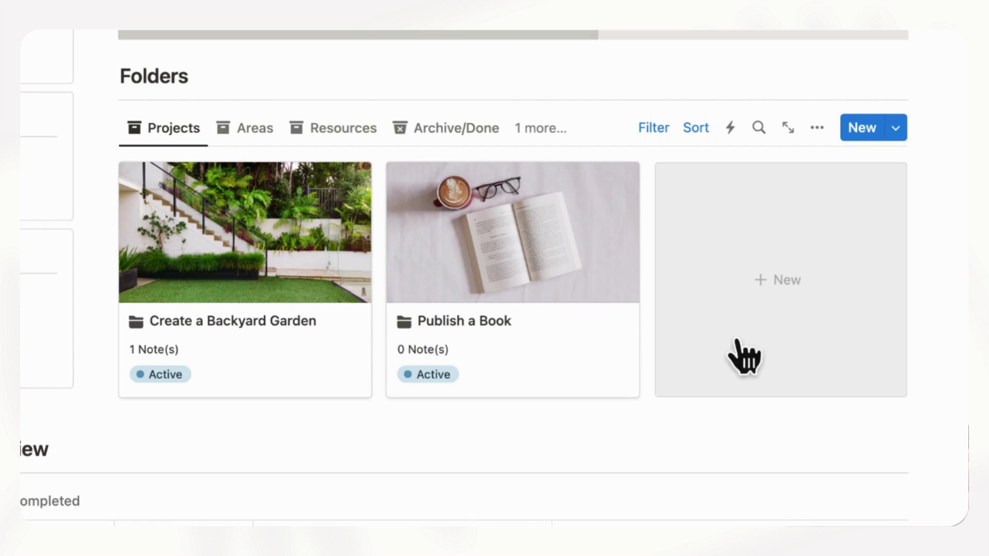
# Step: Create a new Project Template folder in the Projects gallery
pyautogui.click(813, 301)
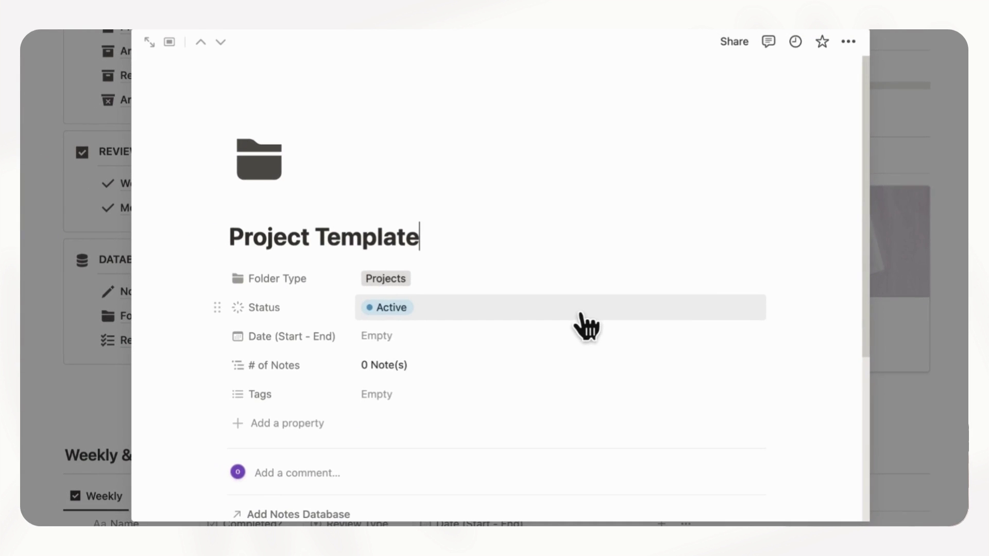
pyautogui.scroll(-3, 591, 335)
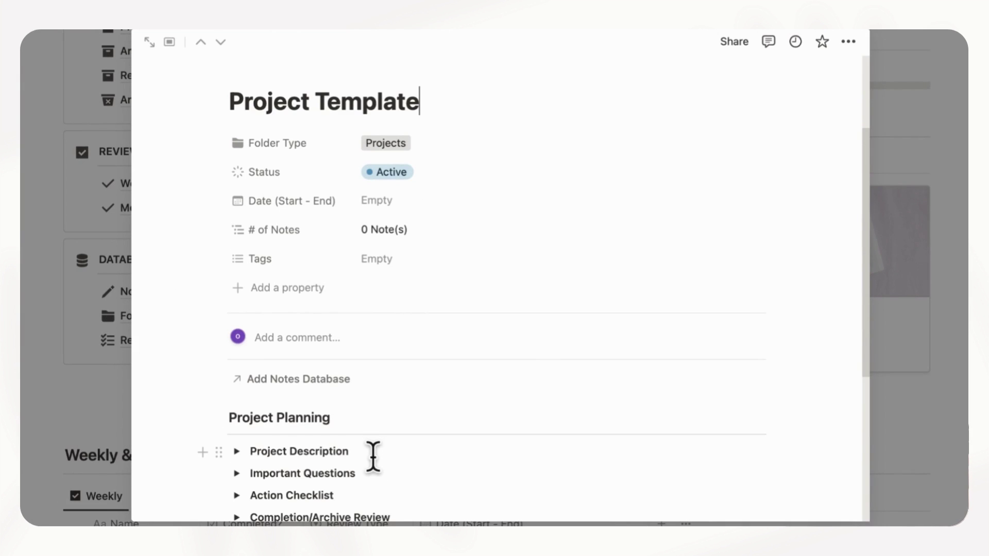
pyautogui.scroll(-3, 373, 456)
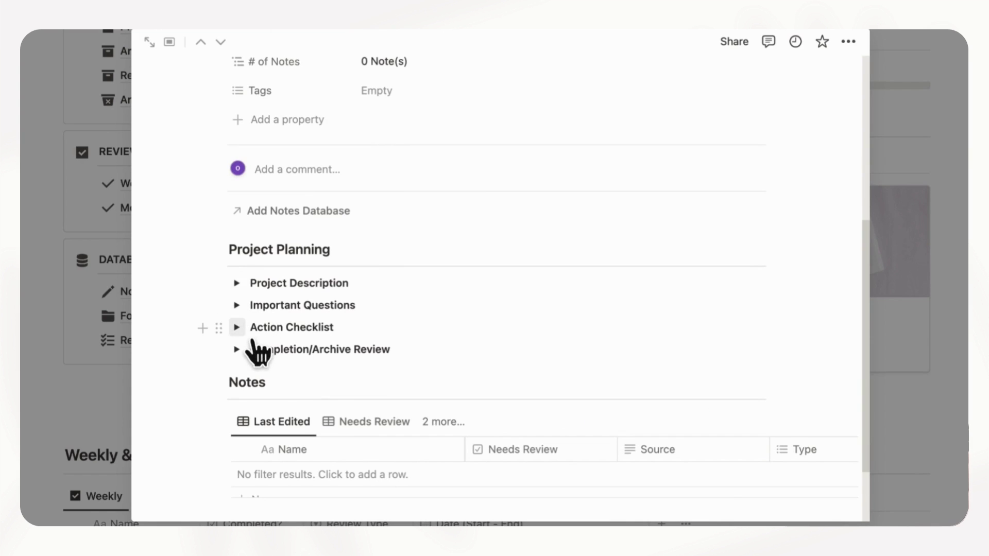
# Step: Expand the Completion/Archive Review, Action Checklist, Important Questions and Project Description toggles, review, and close
pyautogui.click(236, 350)
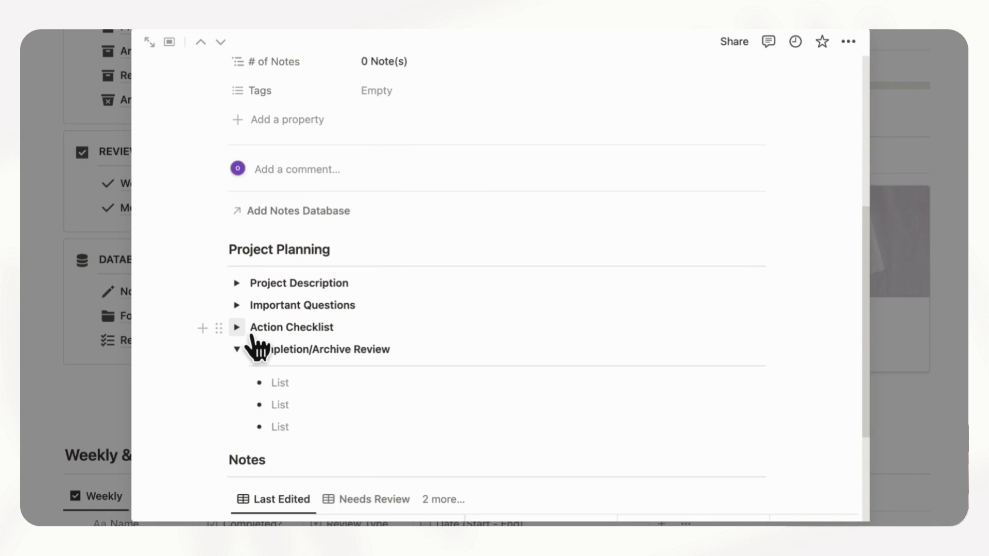
pyautogui.click(237, 328)
pyautogui.click(237, 305)
pyautogui.click(237, 283)
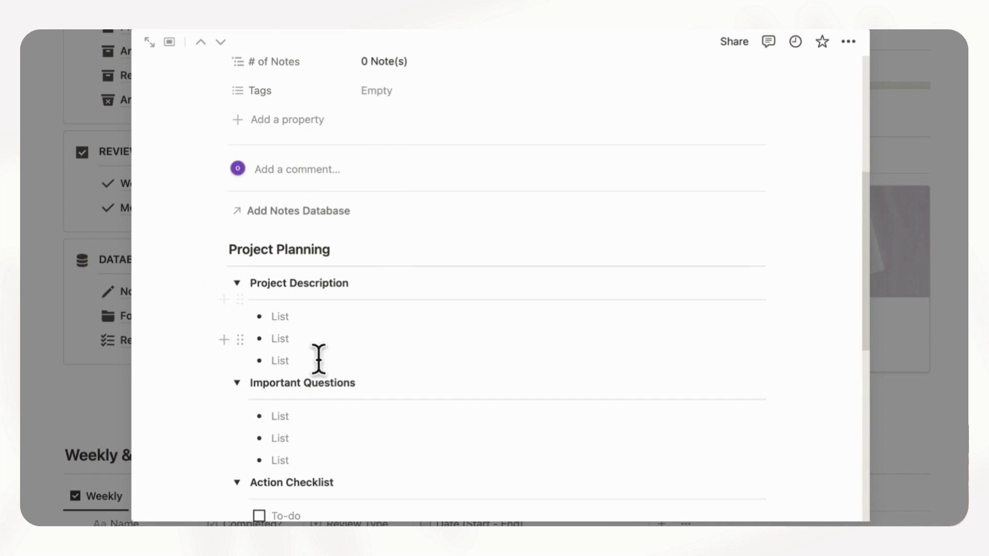
pyautogui.scroll(-5, 318, 360)
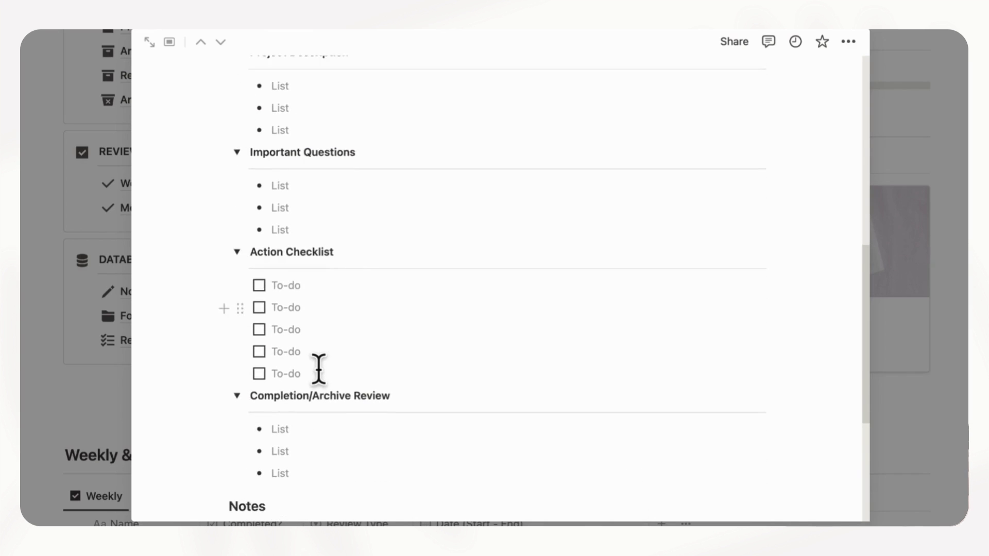
pyautogui.scroll(-1, 319, 369)
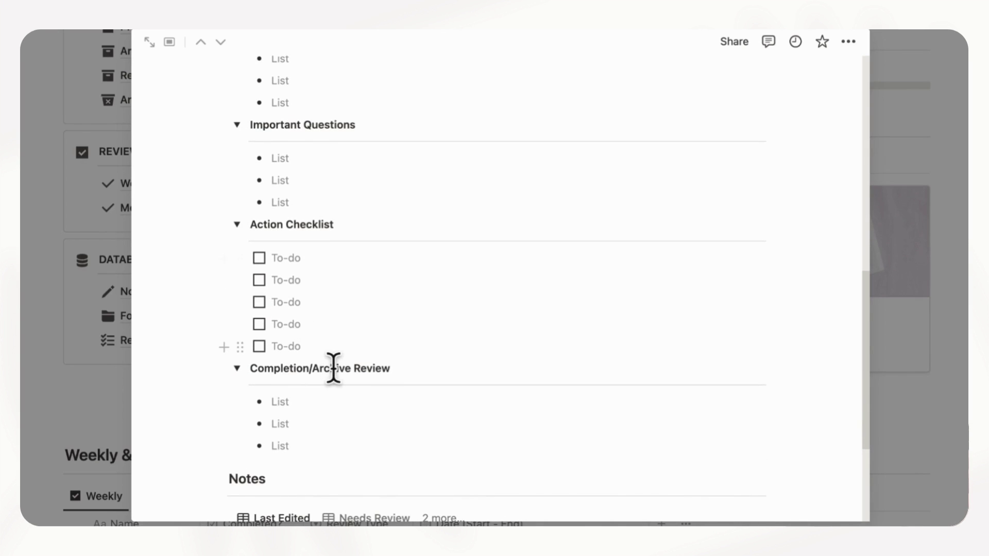
pyautogui.scroll(-2, 334, 367)
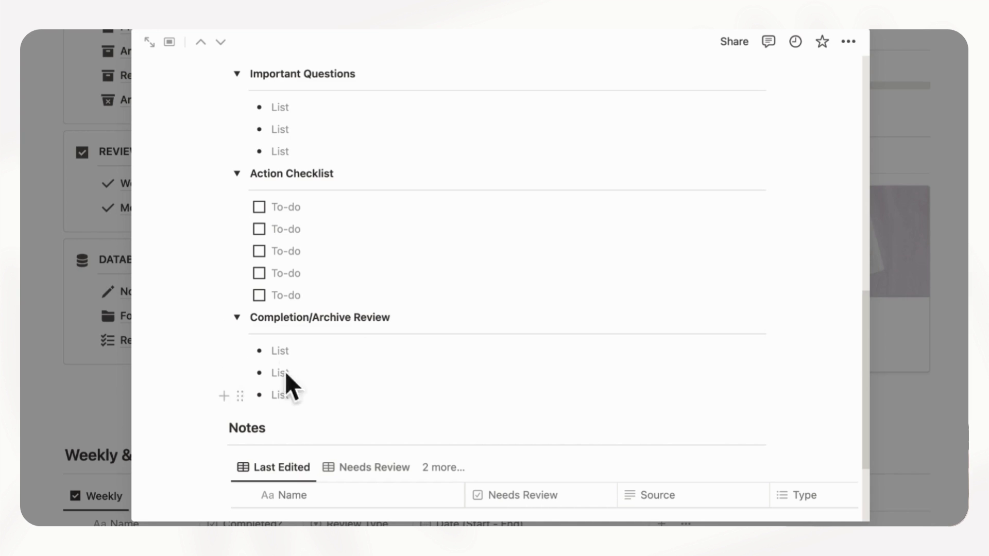
pyautogui.scroll(10, 359, 417)
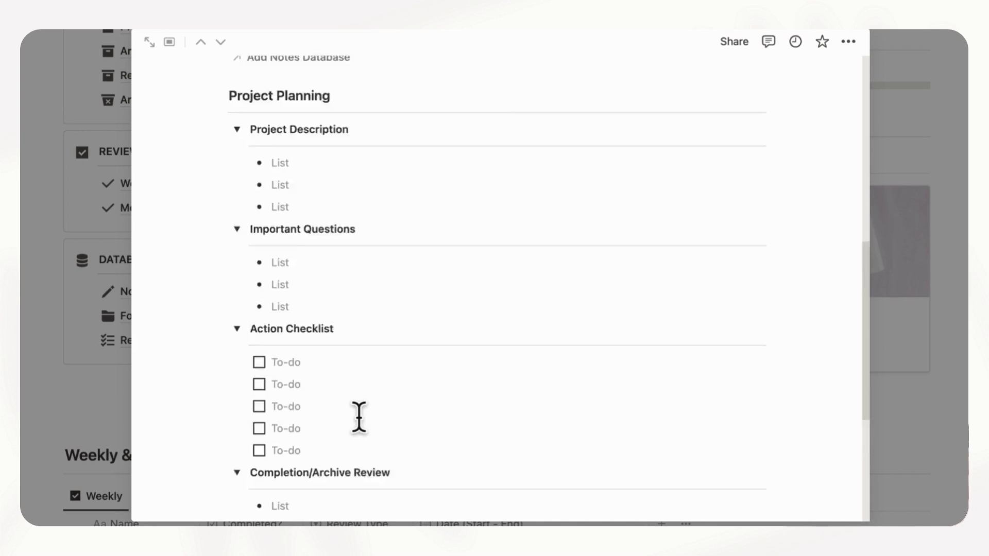
pyautogui.press('Escape')
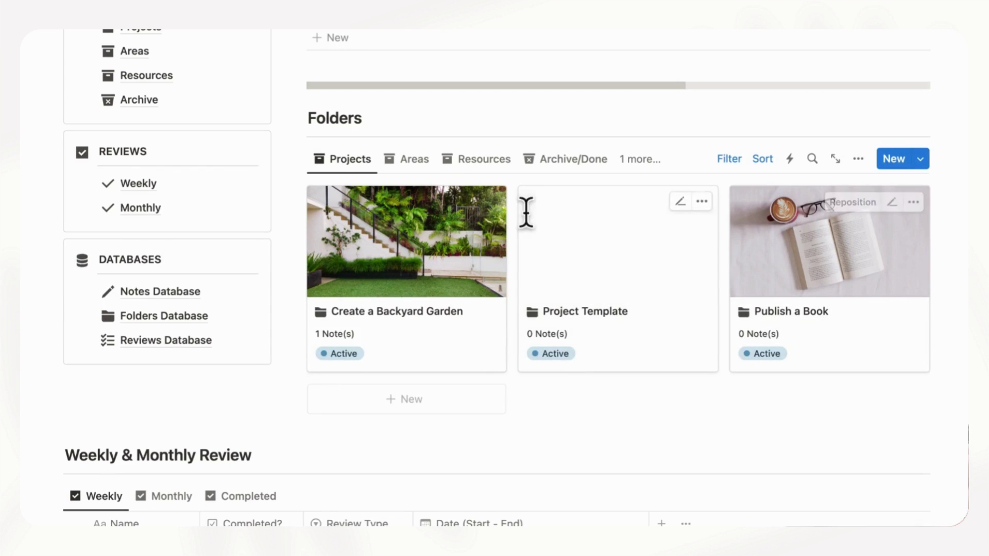
# Step: Open Mental Health from the Areas gallery and expand its Current Reflection and Important Questions sections
pyautogui.click(414, 159)
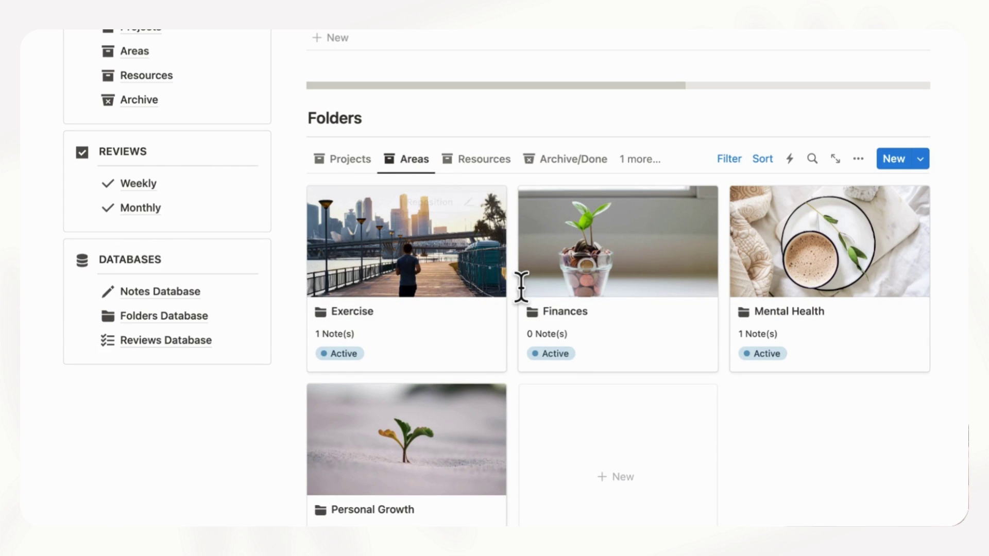
pyautogui.click(870, 359)
pyautogui.scroll(-2, 626, 314)
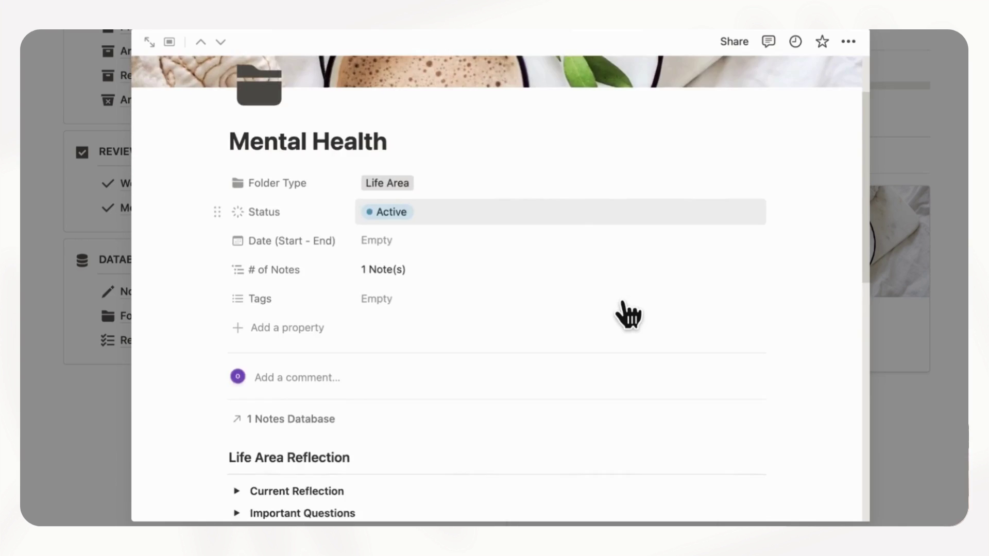
pyautogui.scroll(-3, 626, 314)
pyautogui.click(237, 346)
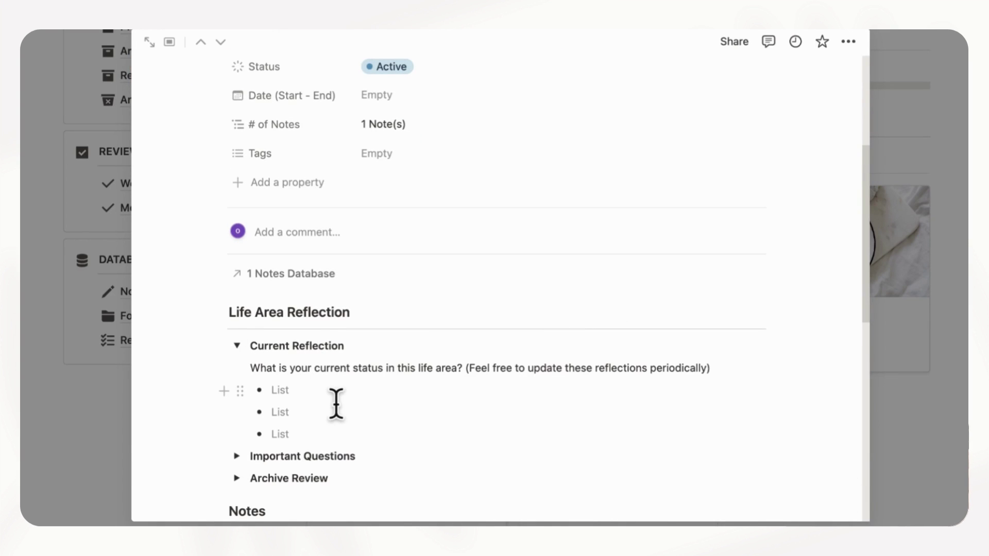
pyautogui.click(237, 456)
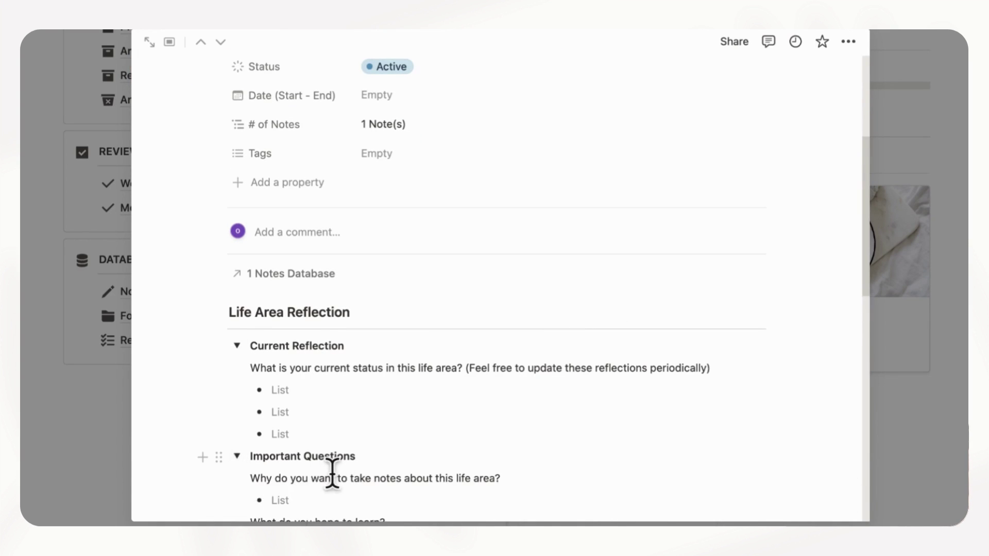
# Step: Collapse the Important Questions and Current Reflection sections and close the Mental Health page
pyautogui.scroll(-2, 330, 474)
pyautogui.scroll(-1, 273, 479)
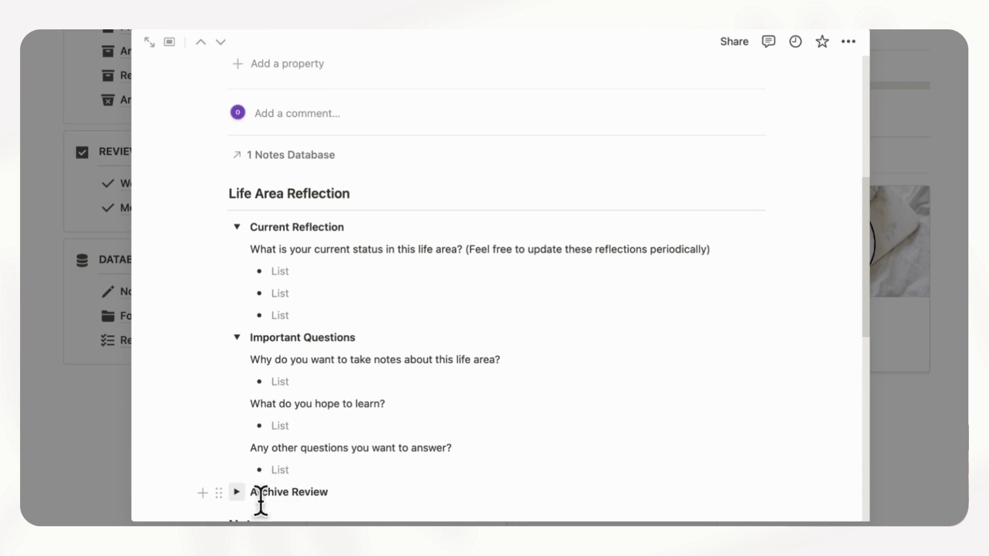
pyautogui.click(237, 337)
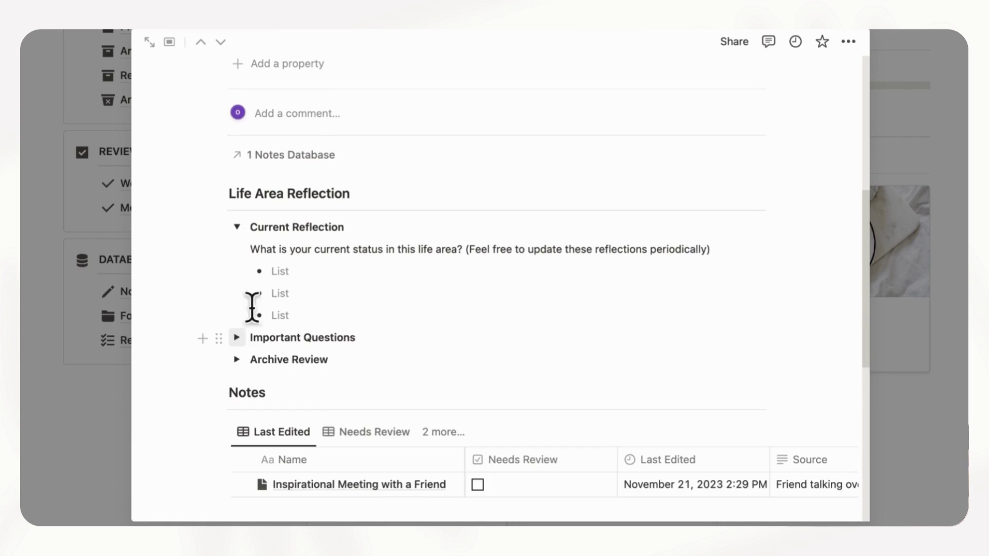
pyautogui.click(237, 227)
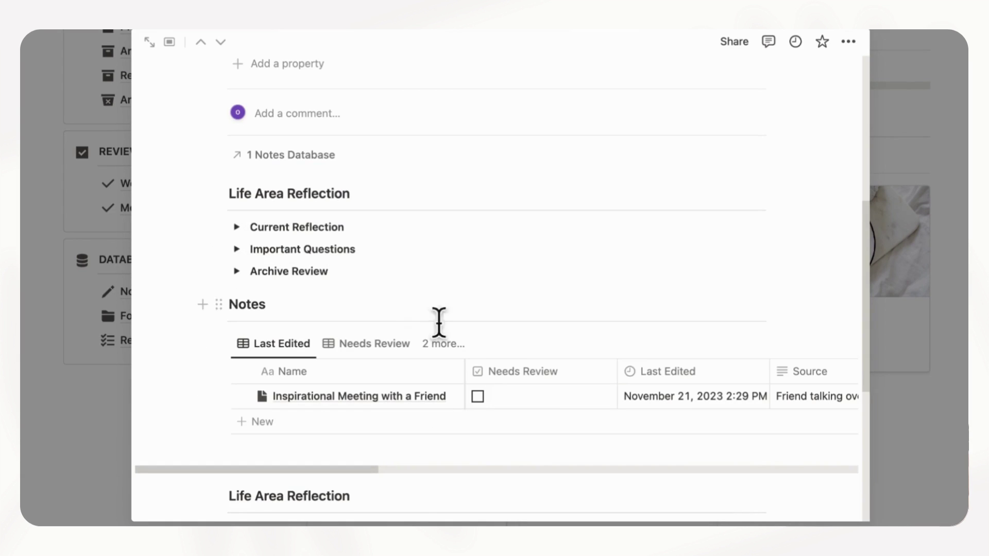
pyautogui.scroll(2, 561, 415)
pyautogui.click(950, 364)
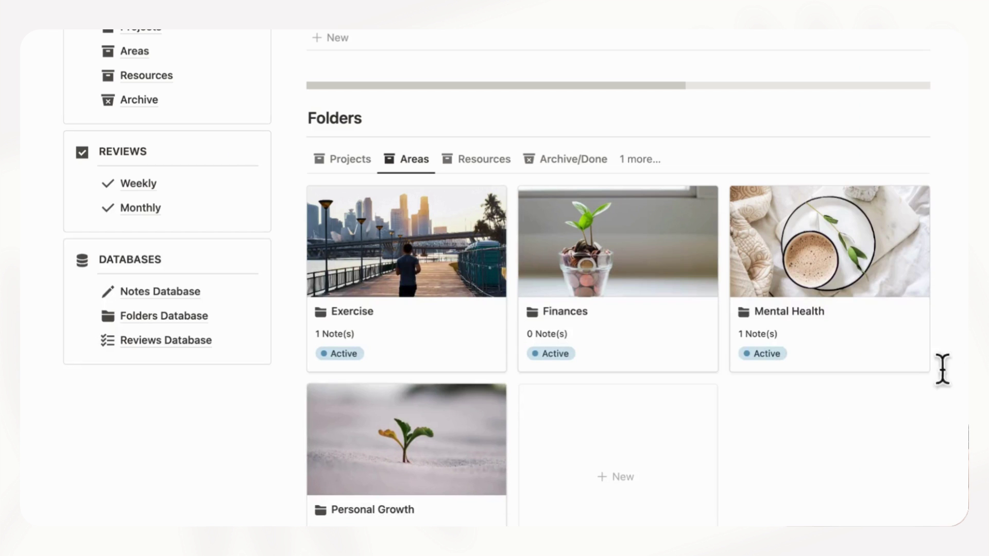
# Step: Show the Resources folders, review the Art page, and close it
pyautogui.click(492, 164)
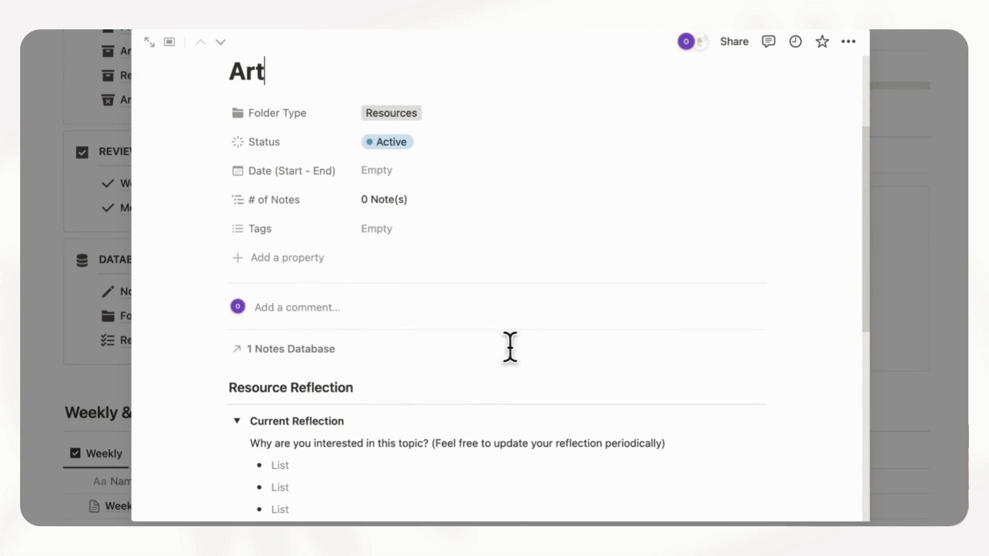
pyautogui.scroll(-5, 324, 409)
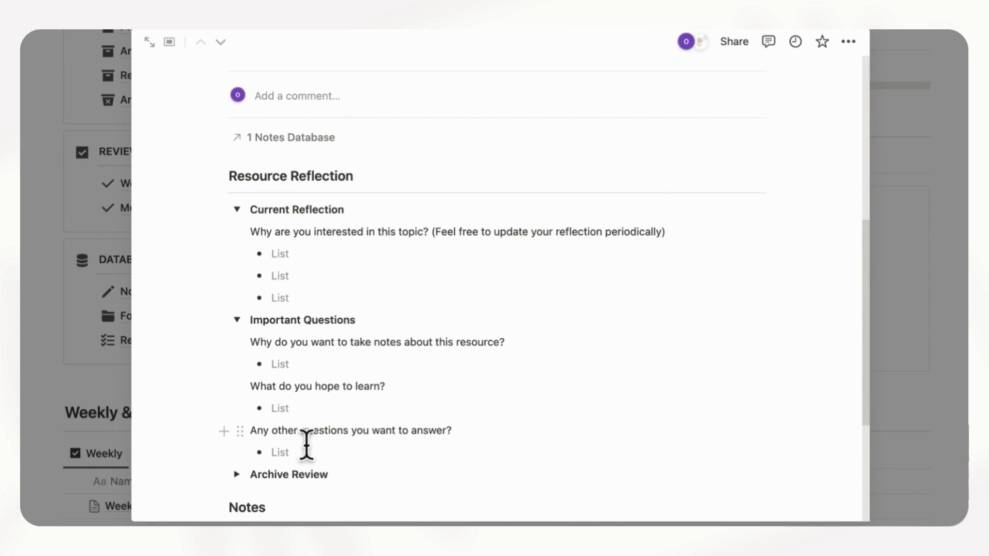
pyautogui.click(951, 324)
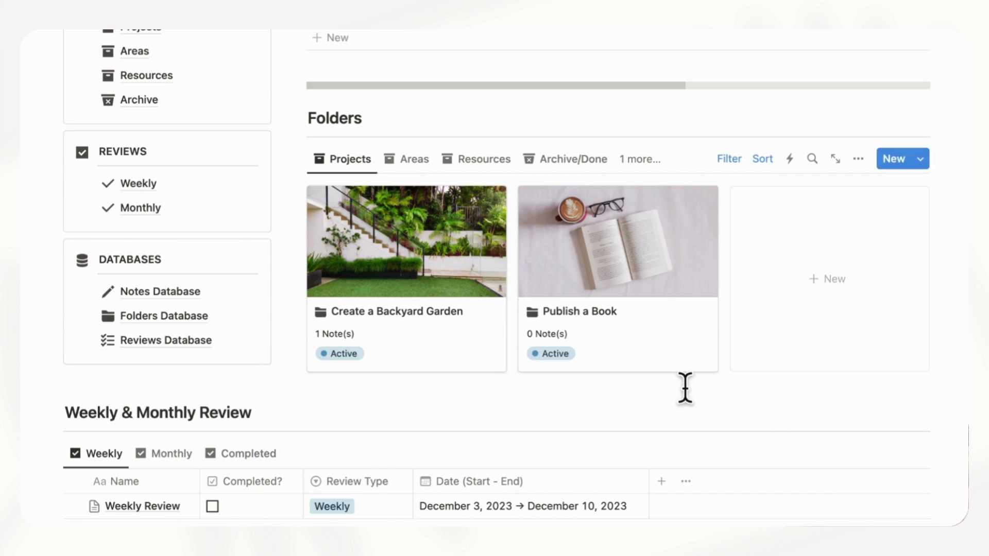
# Step: Set Create a Backyard Garden's Status to Completed and view the Archive/Done folders
pyautogui.click(470, 355)
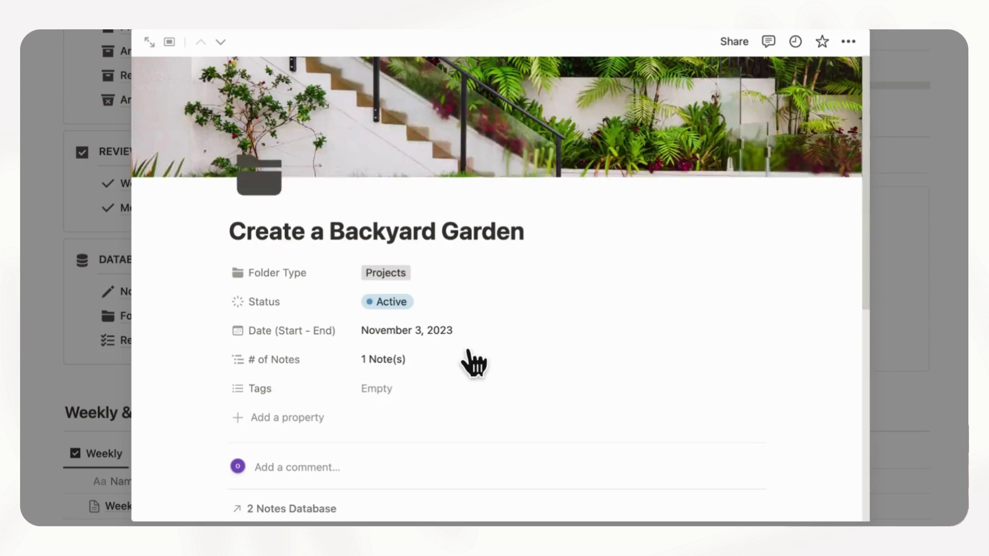
pyautogui.scroll(-1, 470, 355)
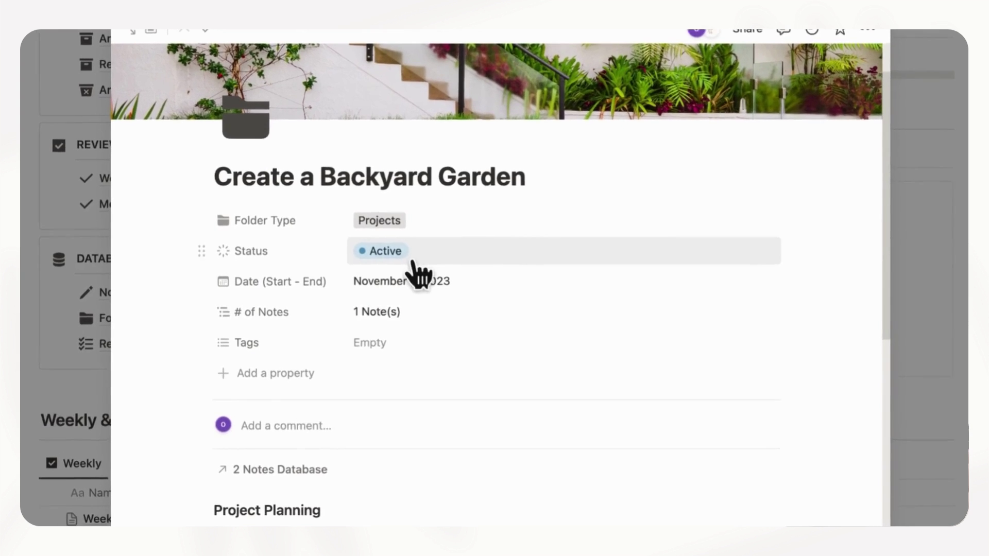
pyautogui.click(415, 257)
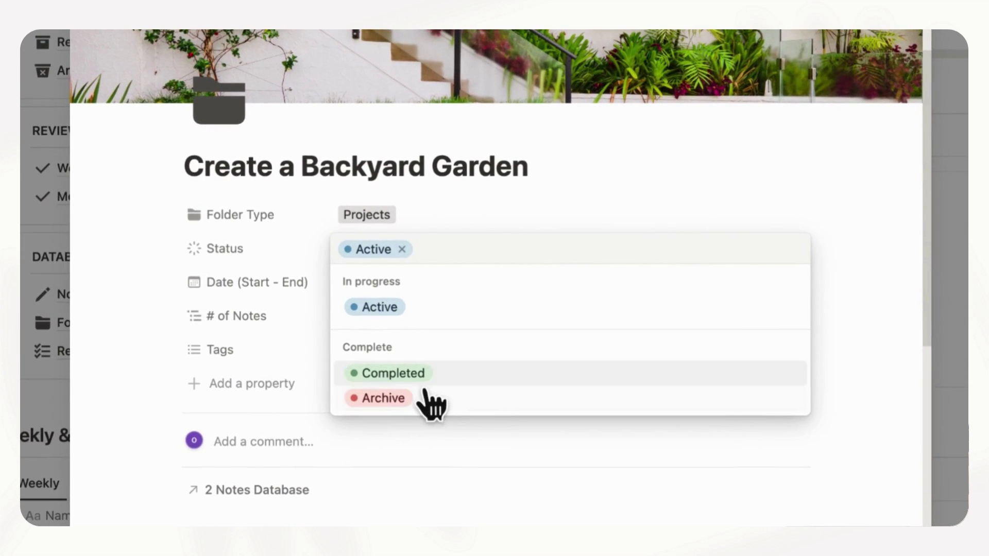
pyautogui.click(443, 384)
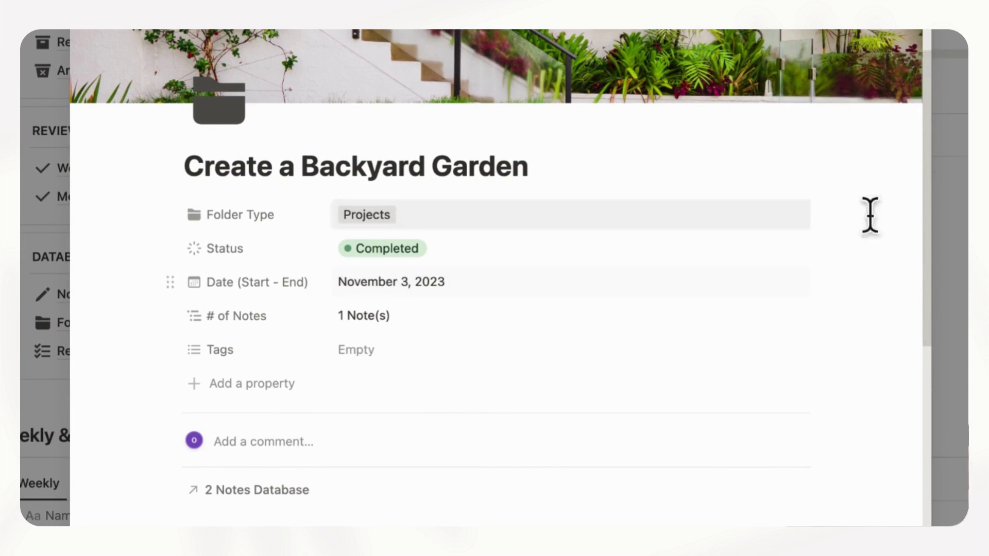
pyautogui.press('Escape')
pyautogui.click(604, 155)
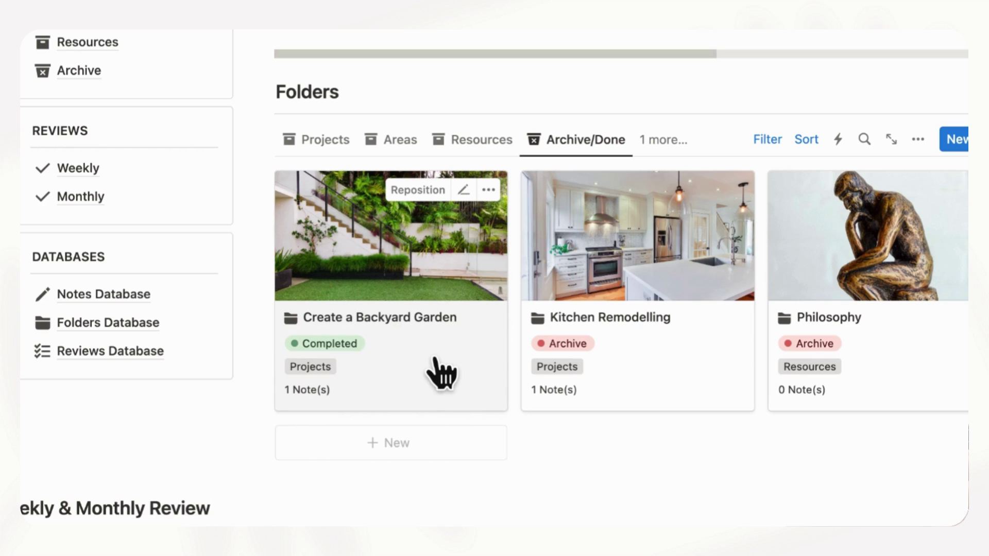
# Step: Change Create a Backyard Garden's status from Completed back to Active, then show the Projects folders
pyautogui.click(364, 345)
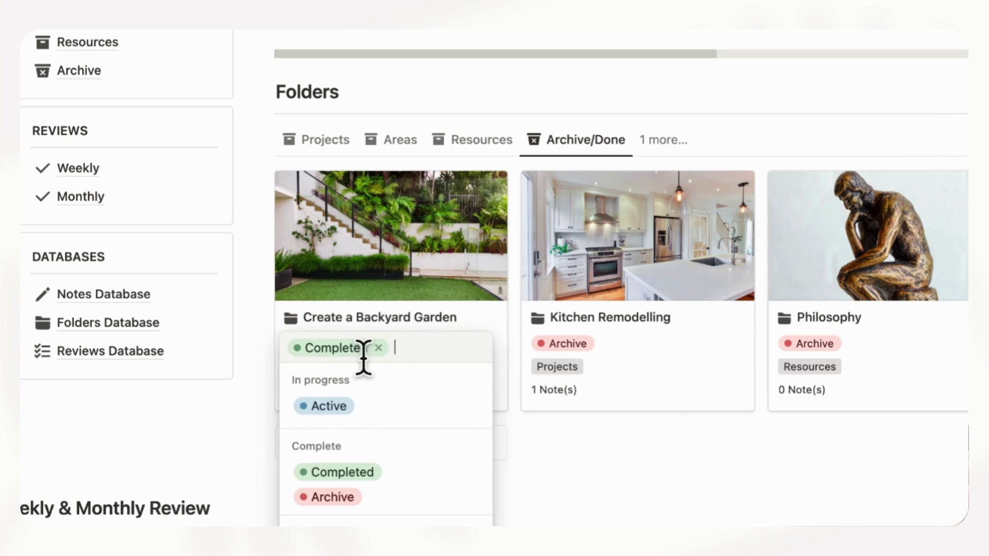
pyautogui.press('BackSpace')
pyautogui.click(345, 407)
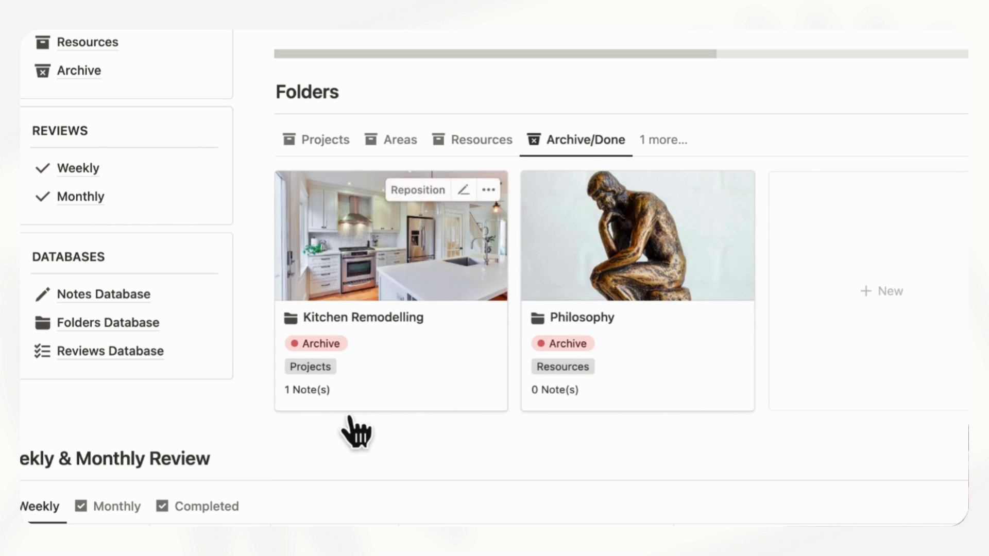
pyautogui.click(334, 153)
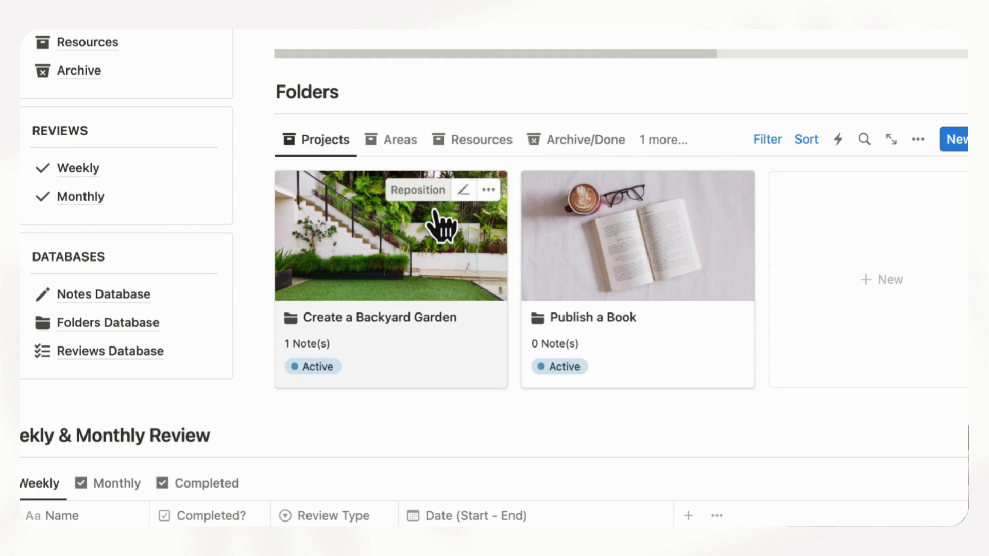
# Step: Open the Weekly Review entry in side peek and browse its checklist, Reflect questions and Notes Inbox
pyautogui.scroll(-5, 448, 242)
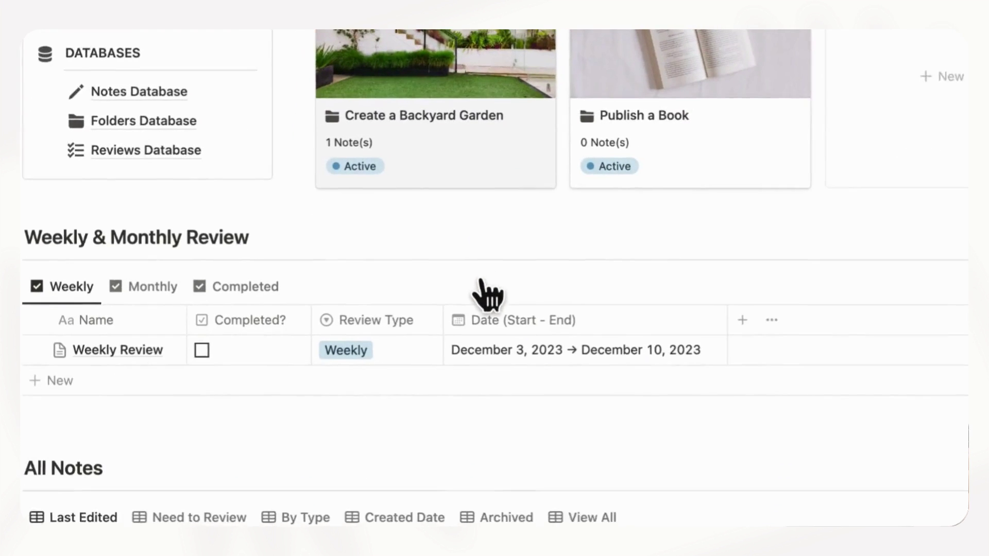
pyautogui.scroll(-3, 515, 329)
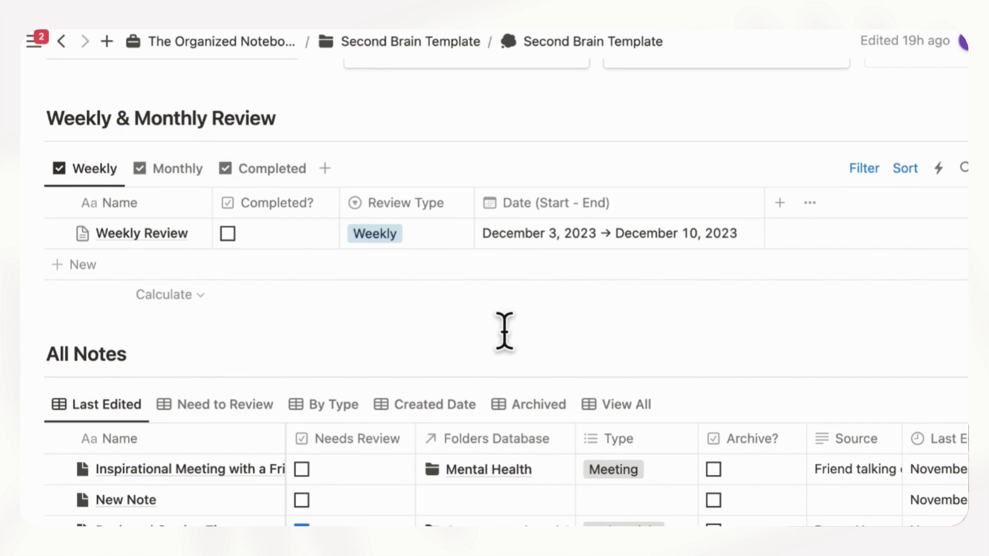
pyautogui.click(200, 236)
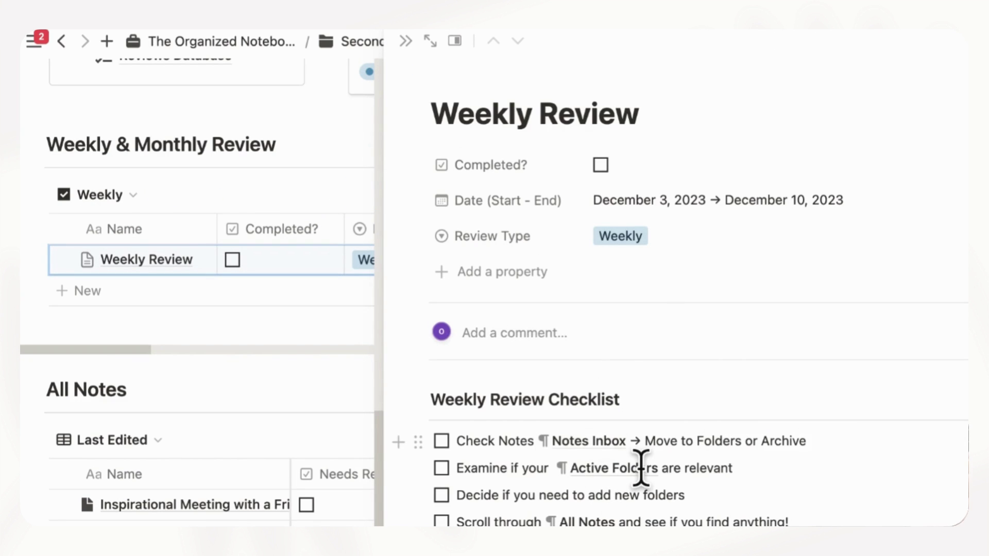
pyautogui.scroll(-2, 641, 467)
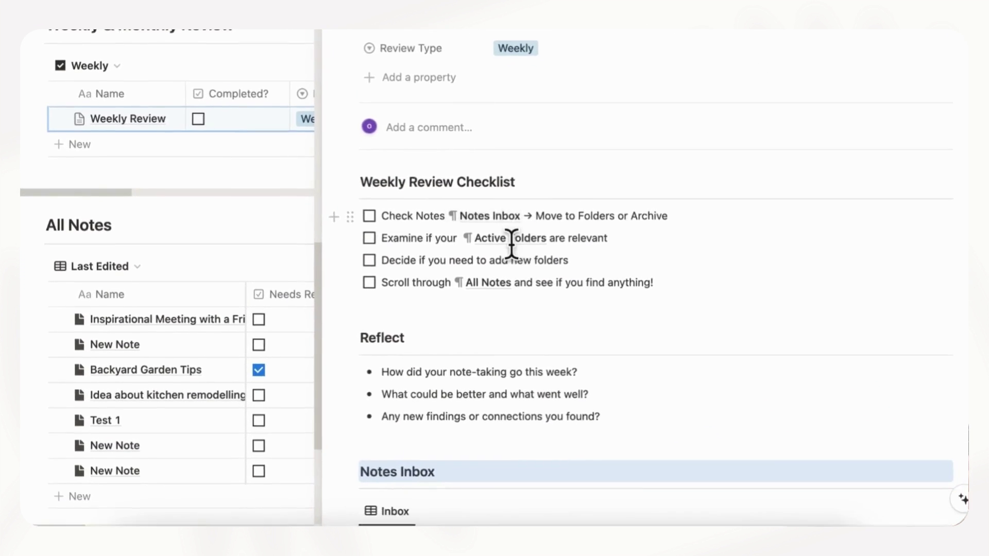
pyautogui.scroll(-5, 509, 241)
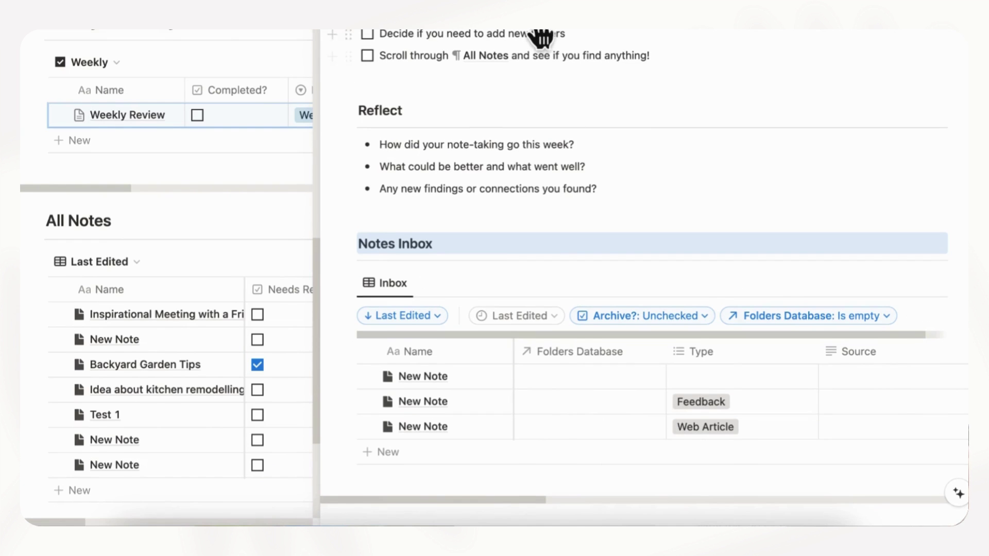
# Step: Jump to the Weekly Review's Active Folders section and browse the folder galleries
pyautogui.click(529, 114)
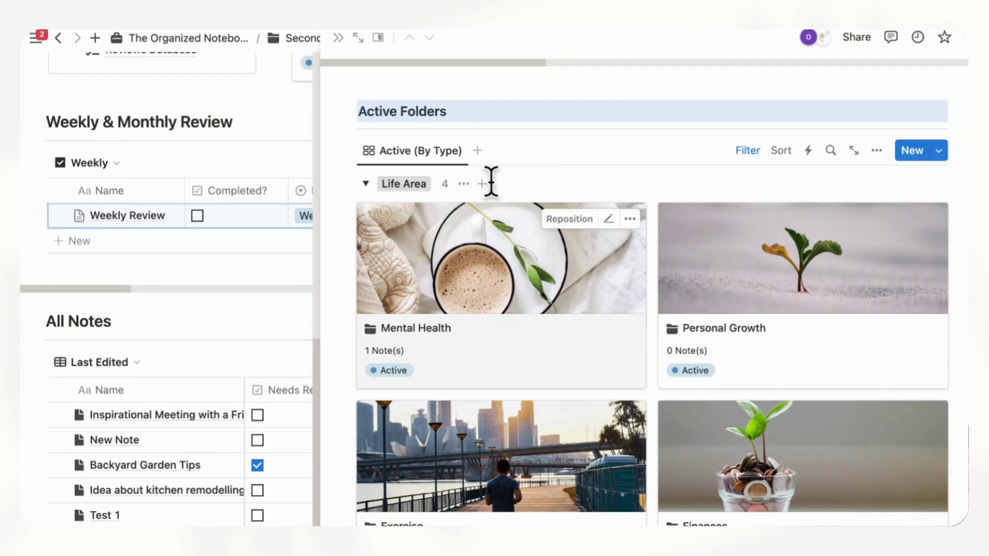
pyautogui.scroll(-1, 636, 365)
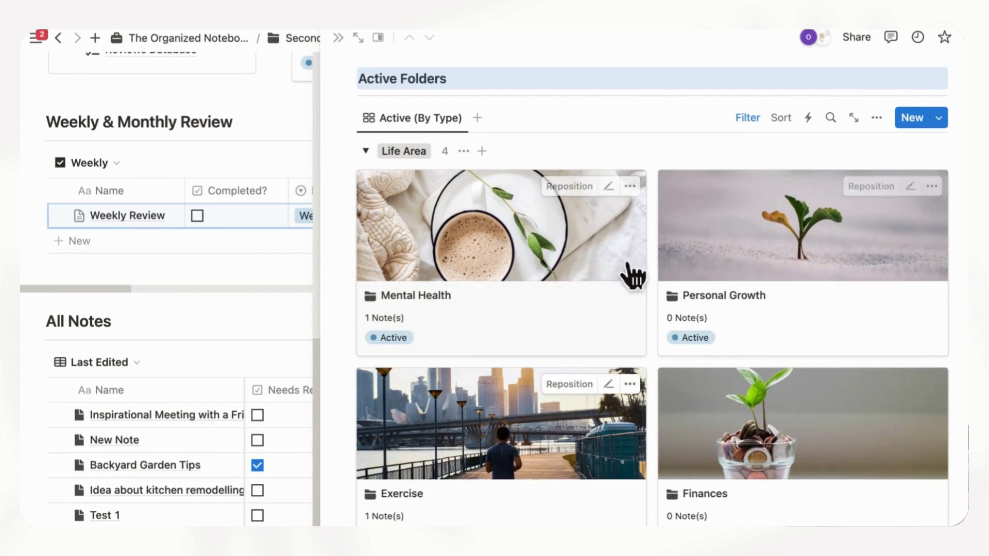
pyautogui.scroll(-5, 606, 418)
pyautogui.scroll(-6, 605, 419)
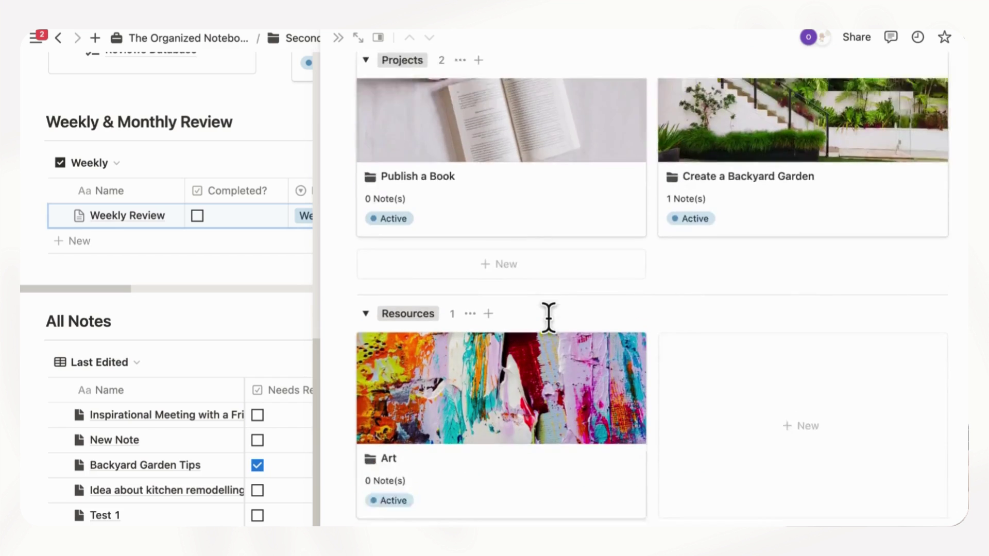
pyautogui.scroll(3, 586, 344)
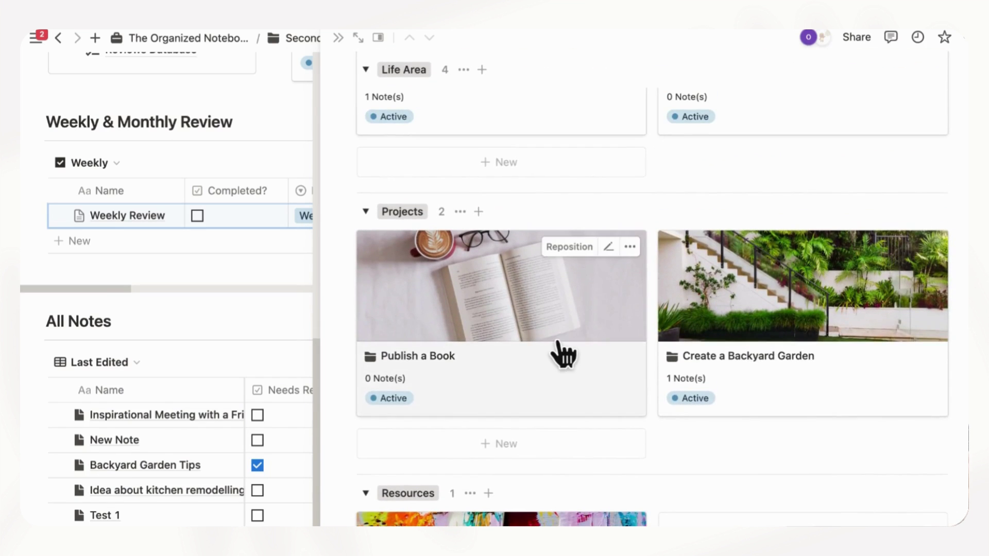
pyautogui.scroll(5, 566, 354)
pyautogui.scroll(3, 613, 326)
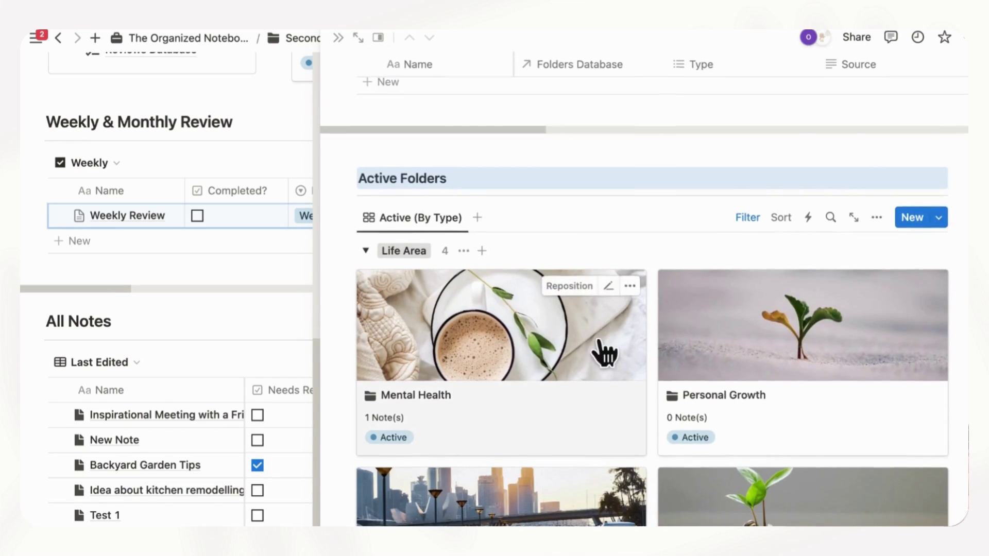
pyautogui.scroll(5, 604, 350)
pyautogui.scroll(4, 597, 348)
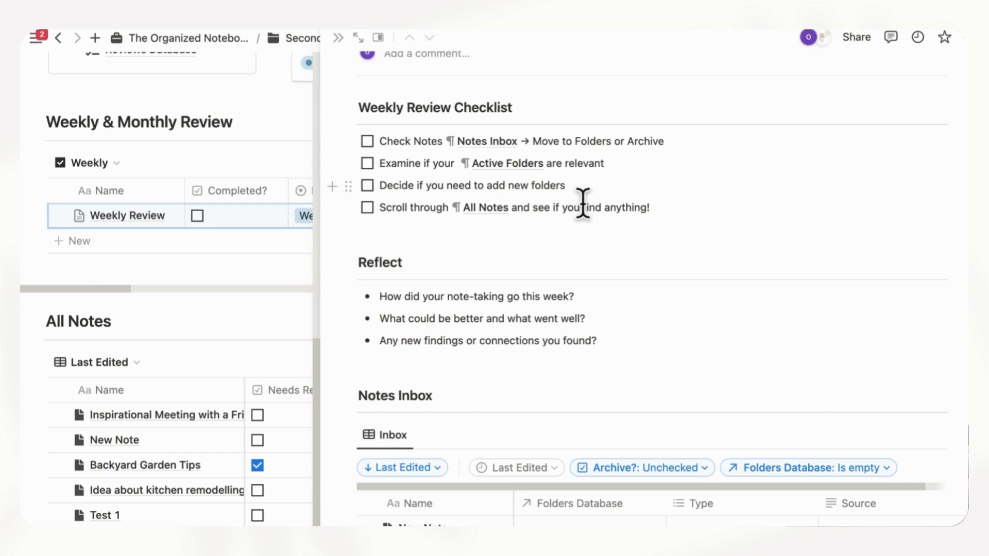
# Step: Jump to the review's All Notes section, scan its columns, and return to the top
pyautogui.click(496, 212)
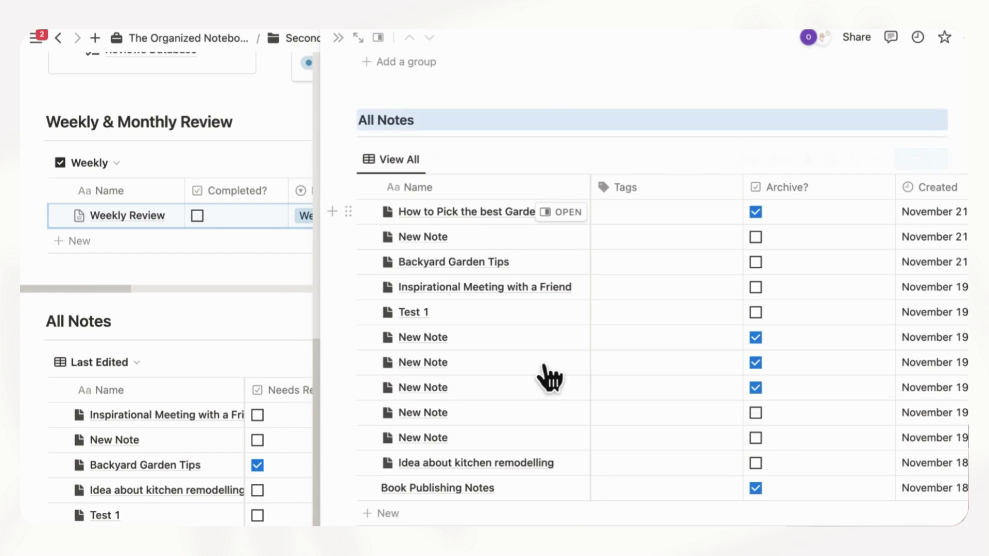
pyautogui.hscroll(2, 641, 368)
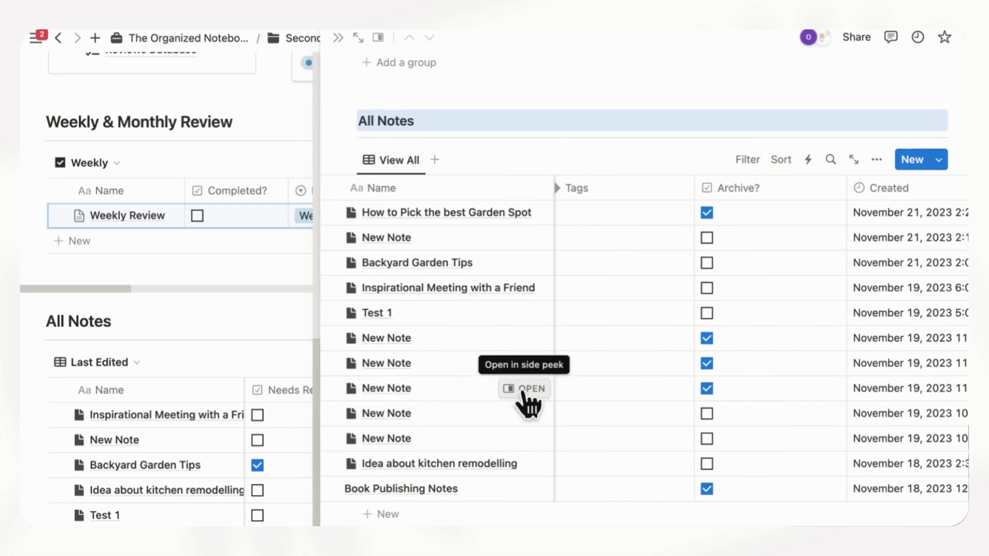
pyautogui.scroll(3, 530, 403)
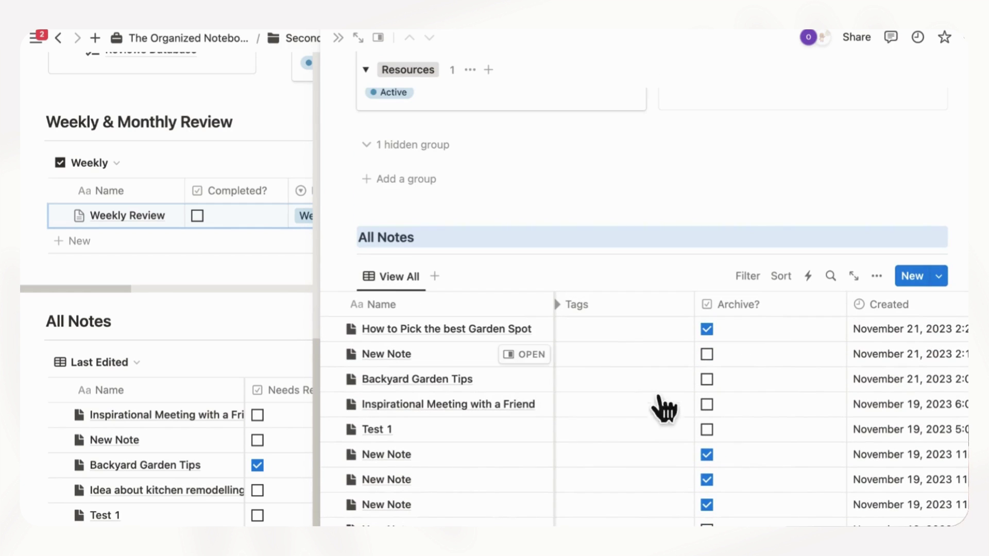
pyautogui.scroll(2, 631, 440)
pyautogui.scroll(6, 631, 441)
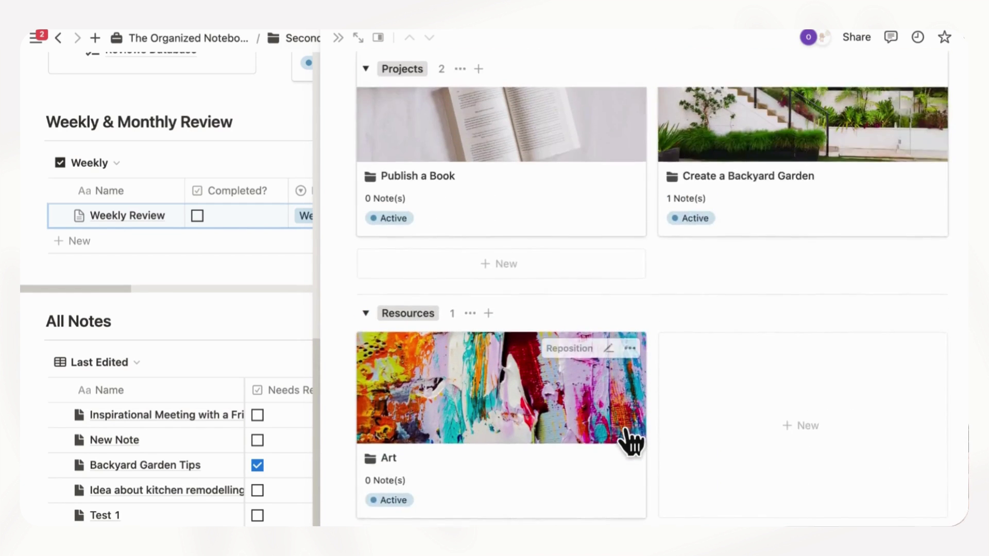
pyautogui.scroll(8, 619, 397)
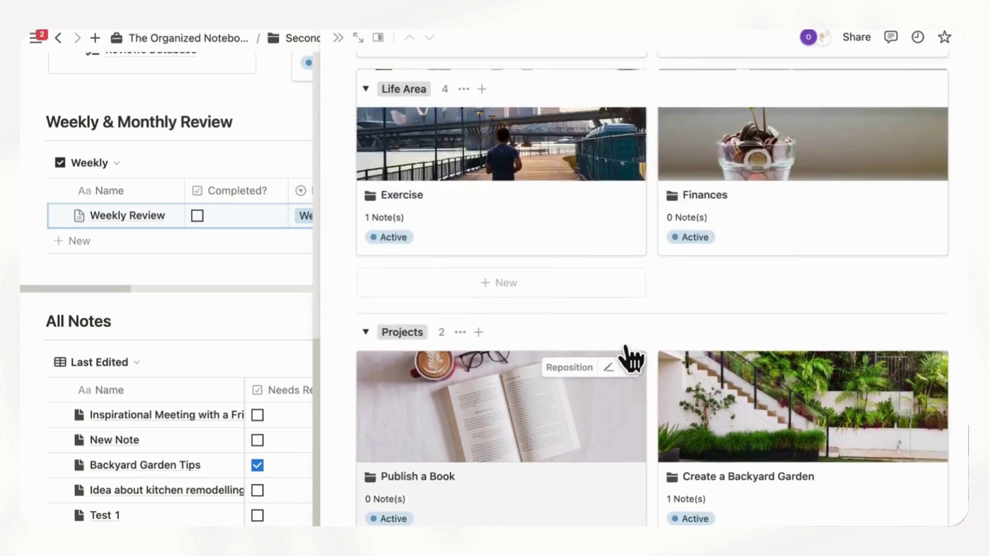
pyautogui.scroll(7, 631, 329)
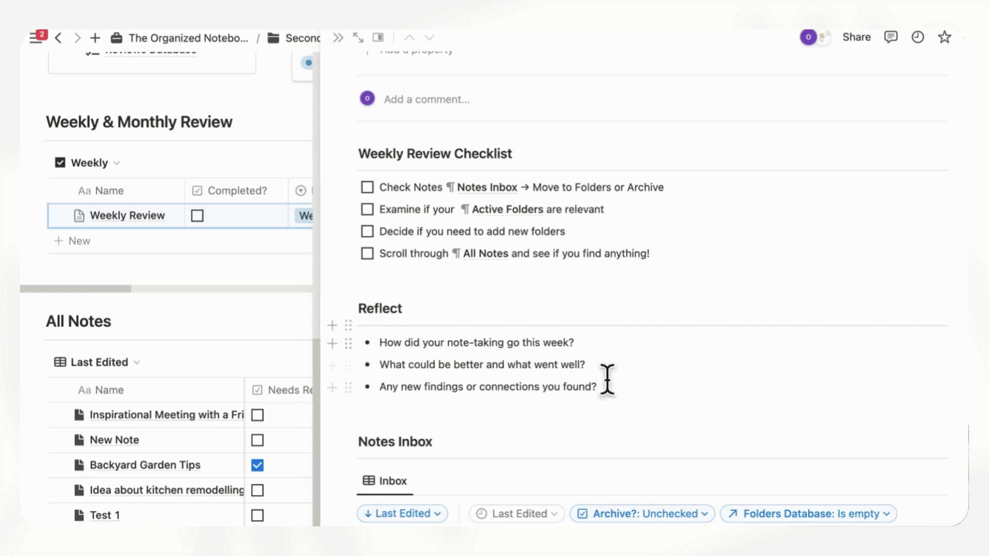
pyautogui.scroll(3, 508, 403)
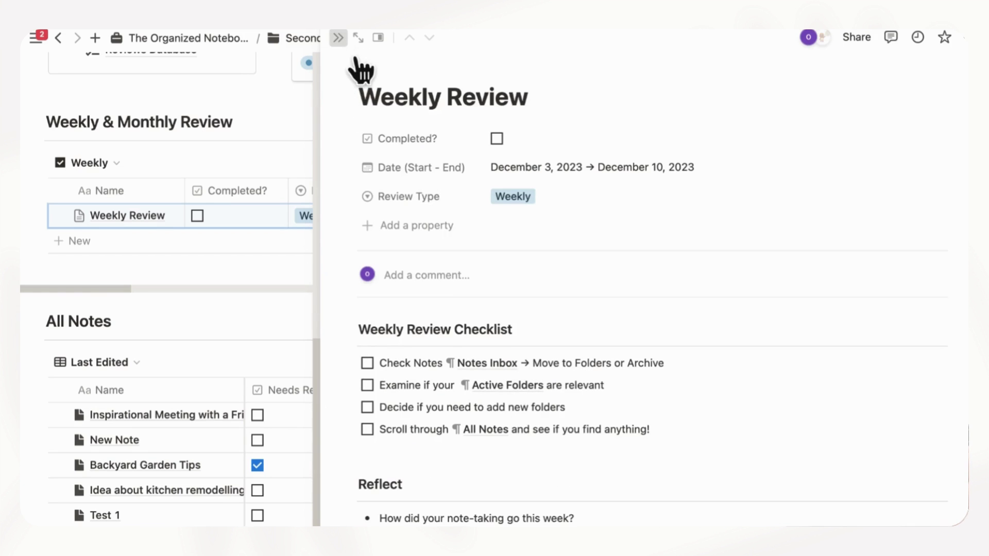
# Step: Close the Weekly Review and open the Monthly Review entry from the Monthly view in side peek
pyautogui.click(116, 166)
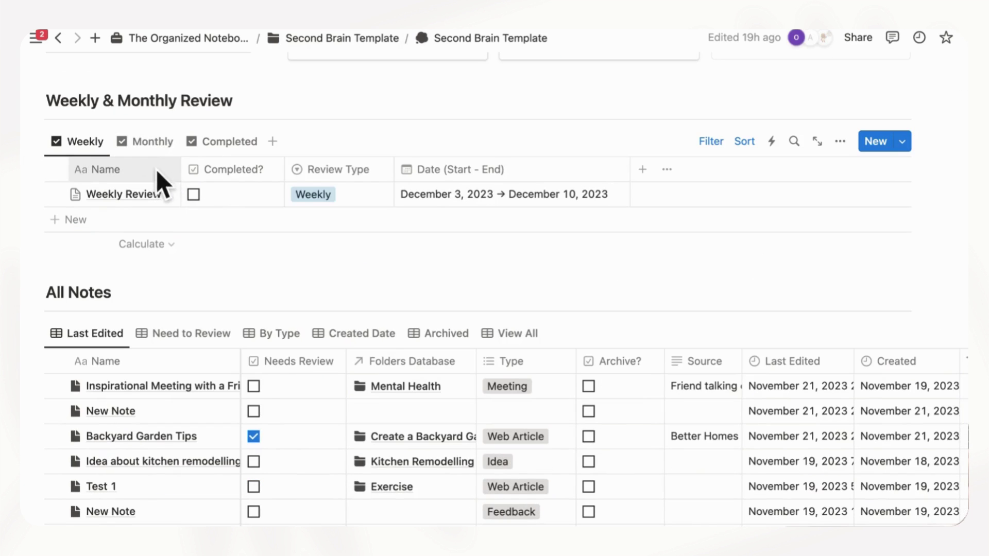
pyautogui.click(166, 150)
pyautogui.moveTo(167, 207)
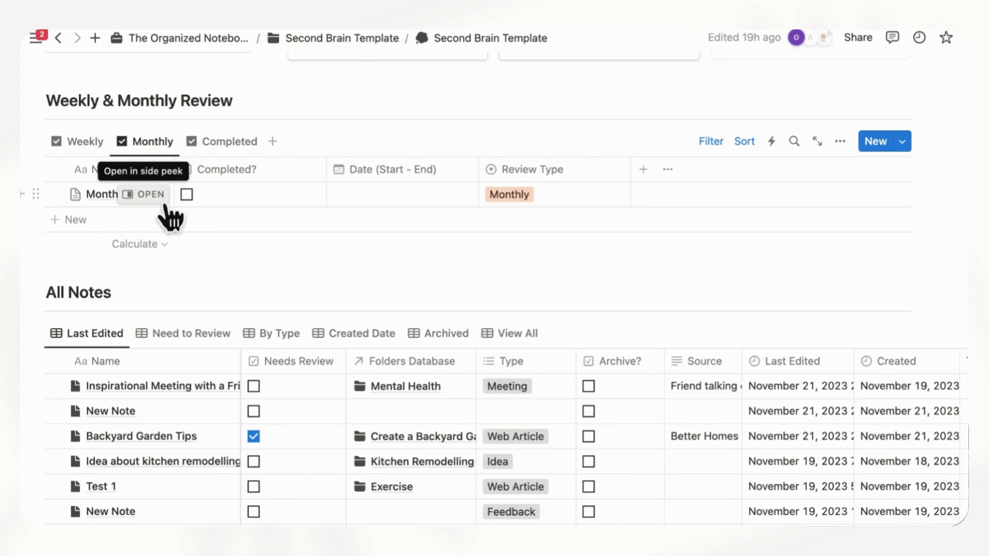
pyautogui.click(165, 202)
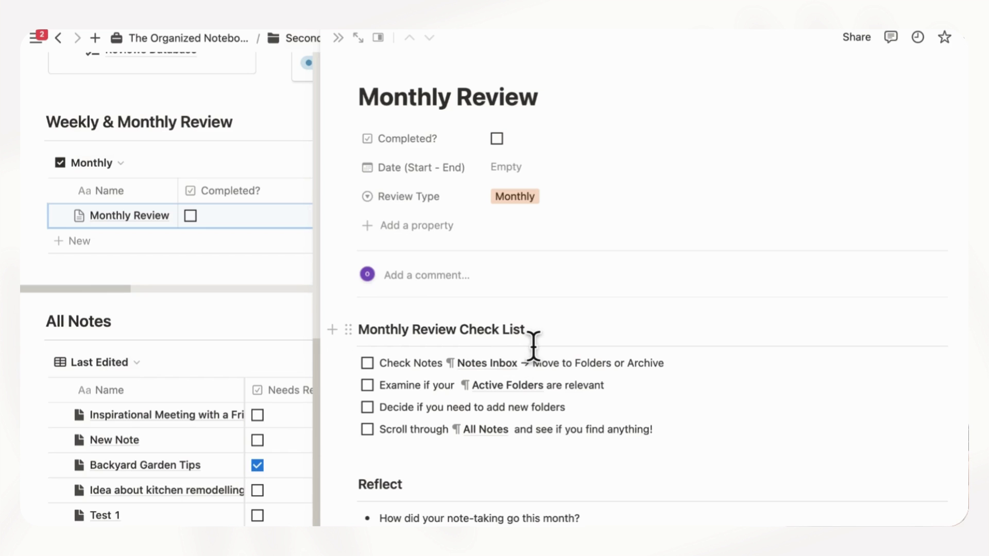
pyautogui.scroll(-5, 534, 345)
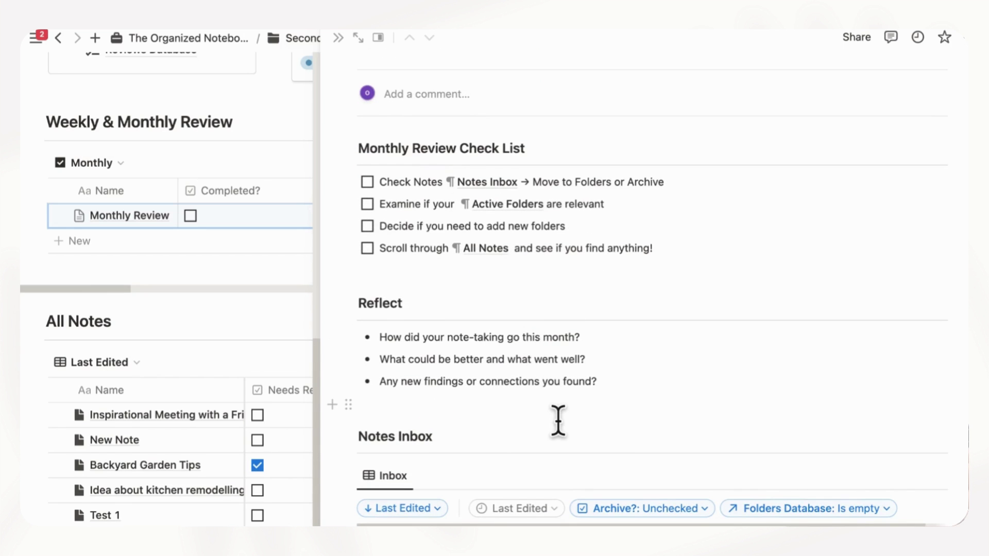
pyautogui.scroll(5, 558, 420)
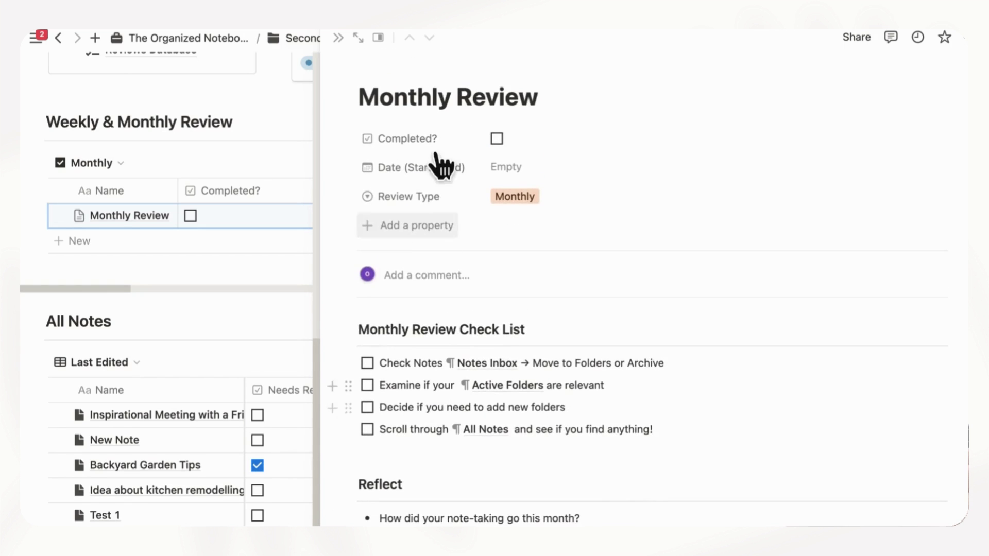
# Step: Close the Monthly Review, then switch the review table to Weekly and back to Monthly
pyautogui.click(347, 45)
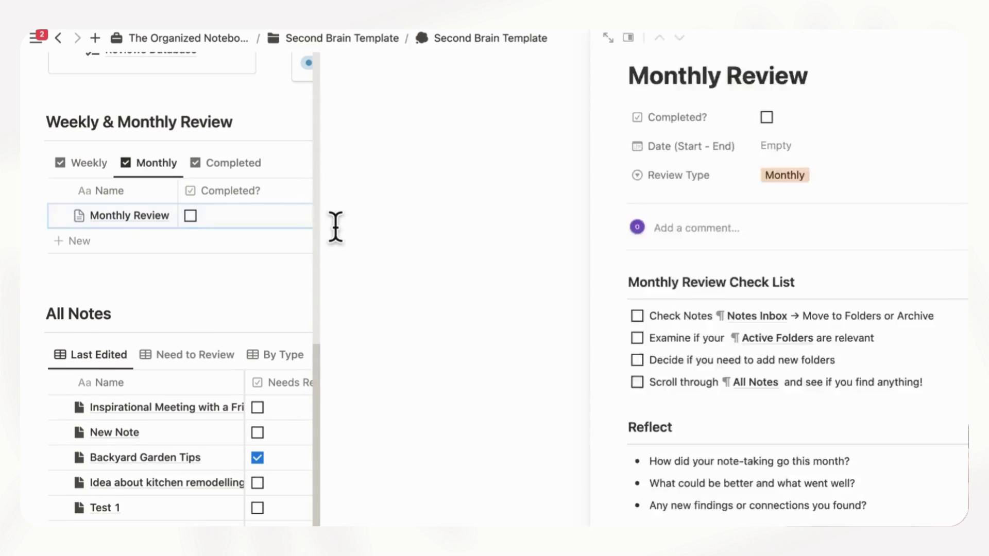
pyautogui.scroll(-1, 340, 232)
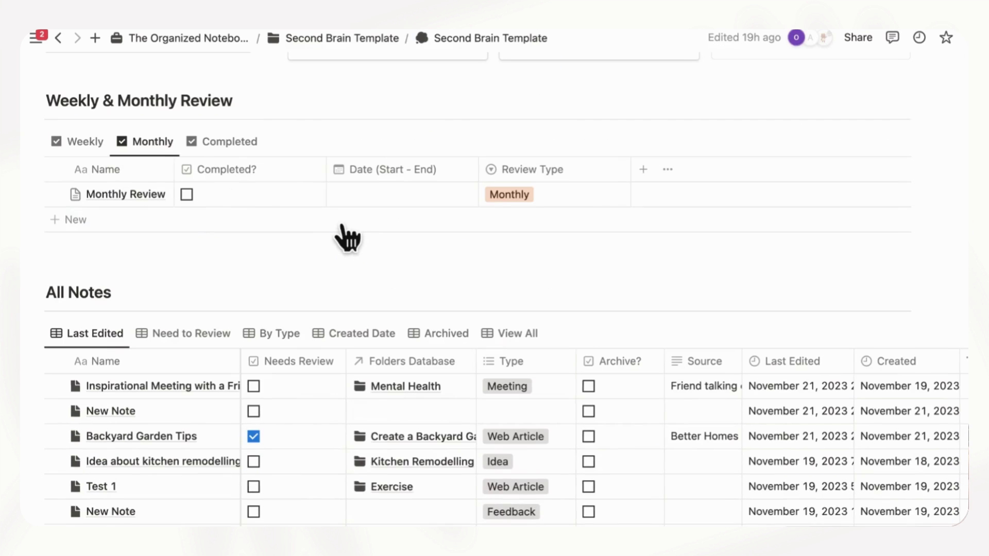
pyautogui.click(104, 151)
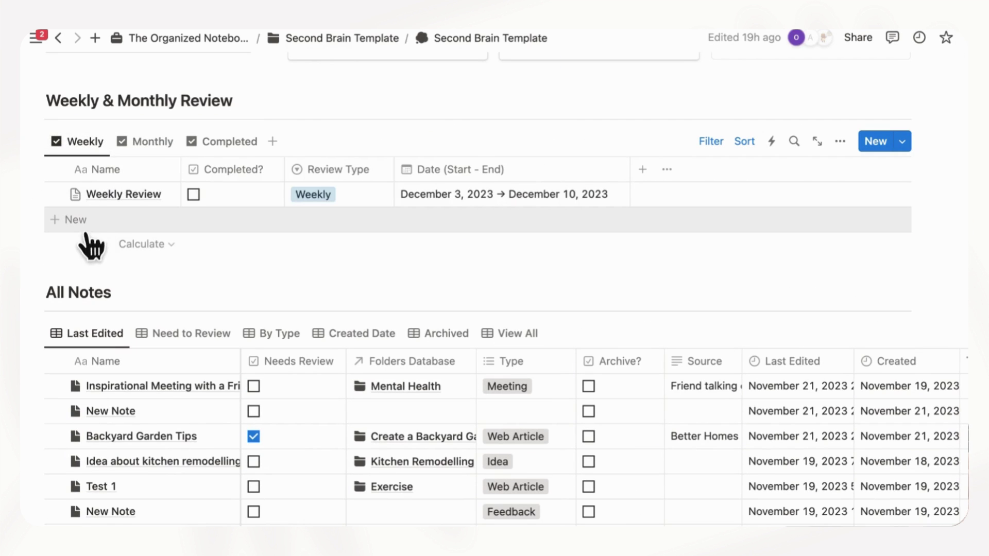
pyautogui.click(151, 144)
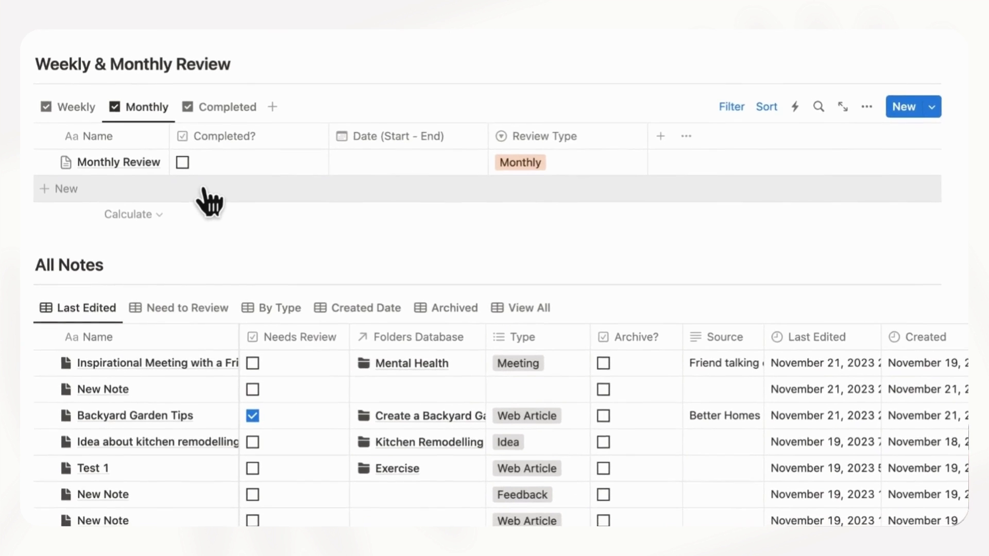
# Step: Cycle All Notes through Needs Review, By Type, Created Date, Archived and View All, ending on Last Edited
pyautogui.scroll(-5, 206, 173)
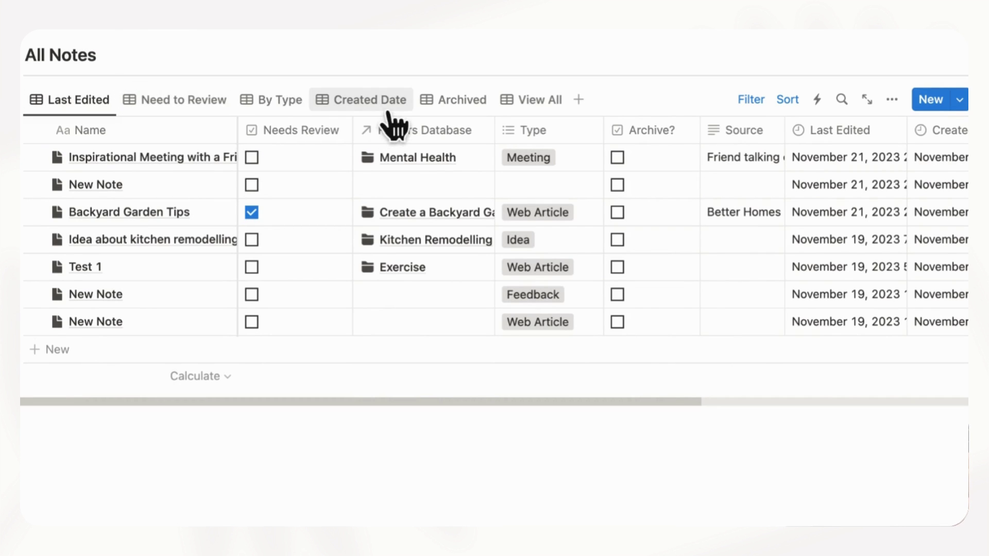
pyautogui.click(198, 105)
pyautogui.scroll(-1, 260, 297)
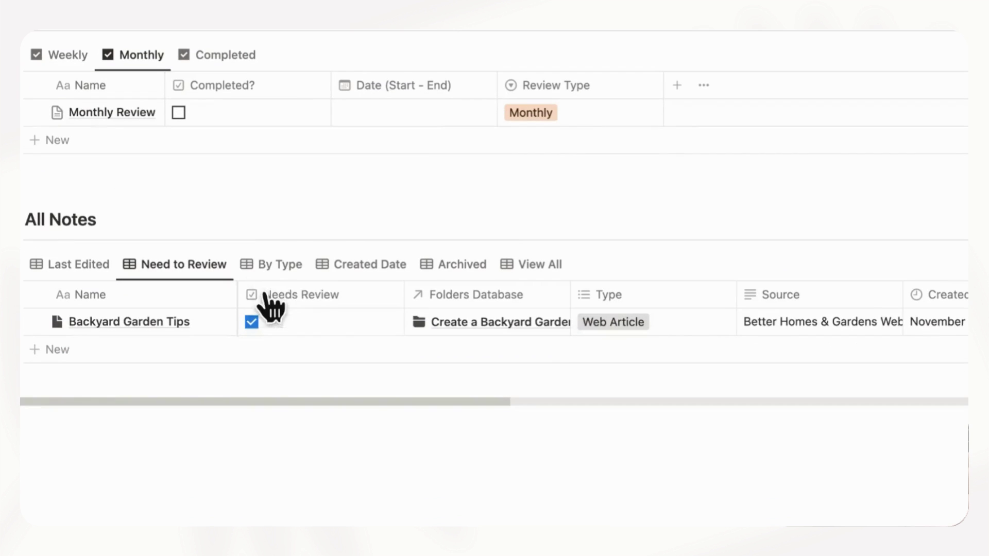
pyautogui.click(296, 286)
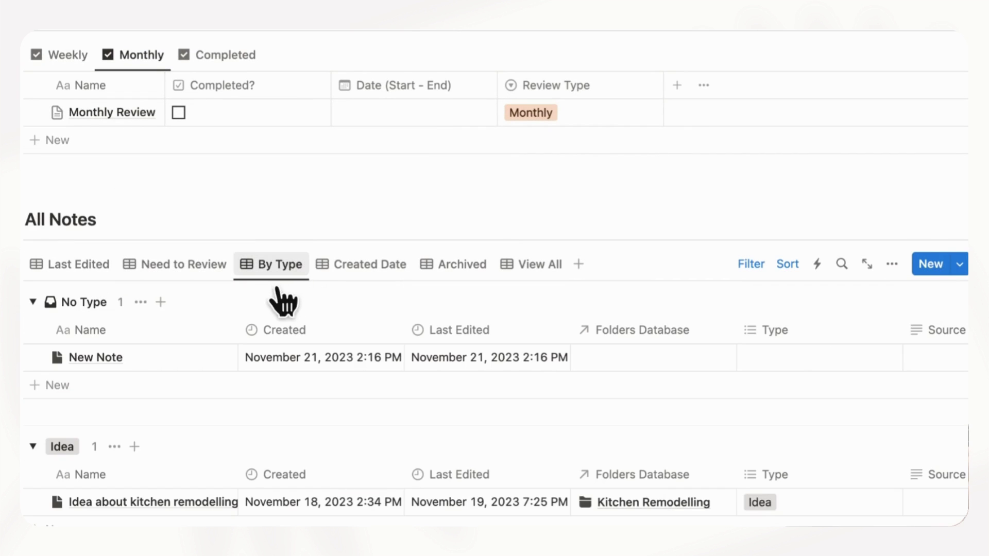
pyautogui.click(397, 289)
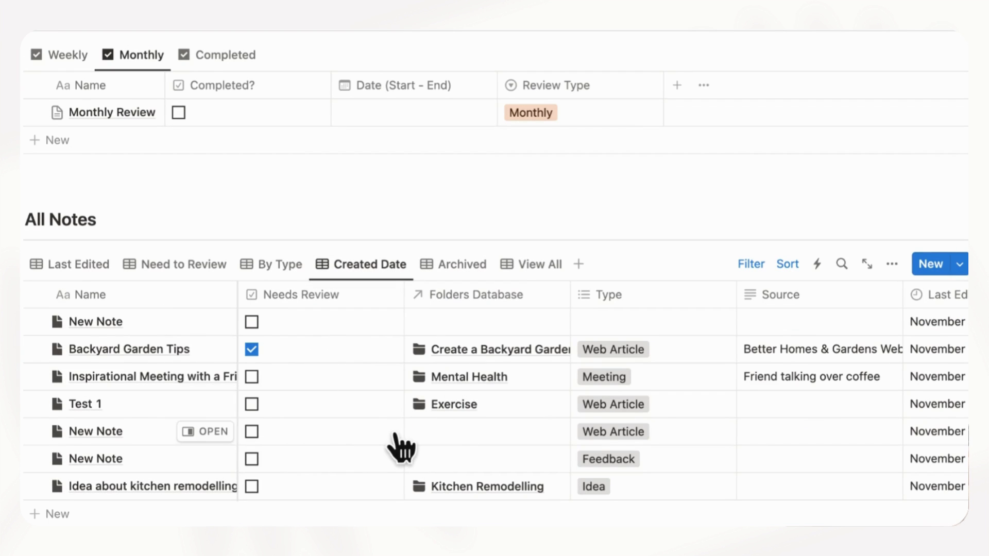
pyautogui.click(482, 270)
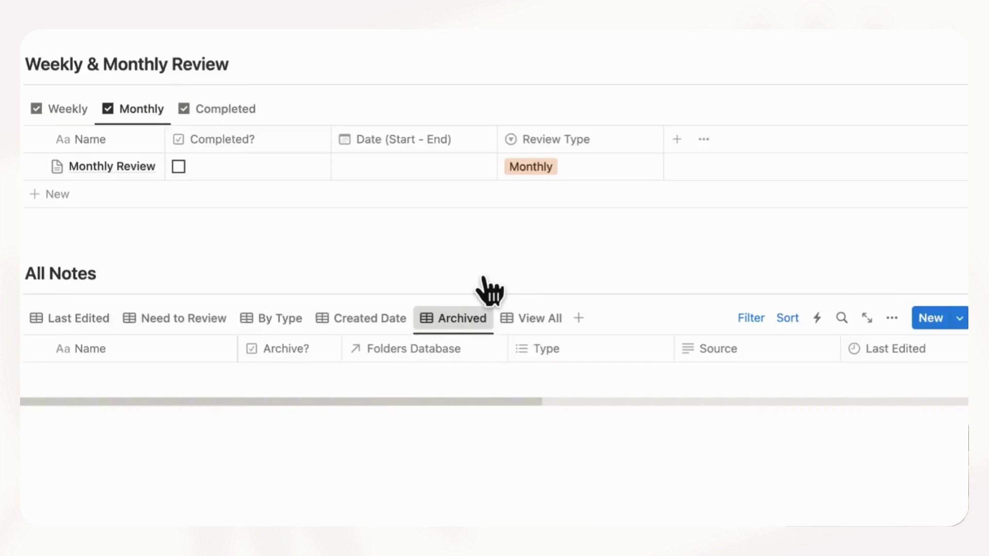
pyautogui.click(538, 274)
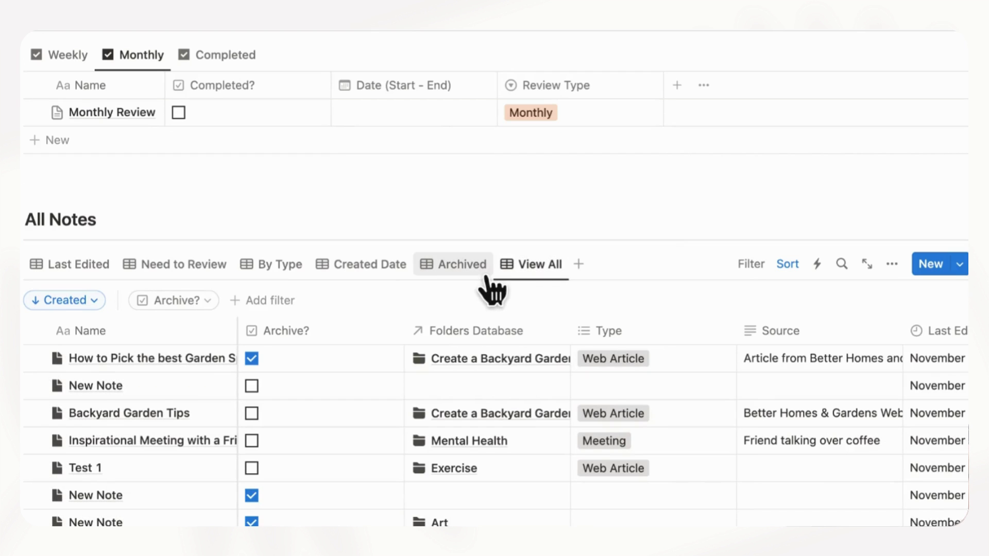
pyautogui.click(103, 272)
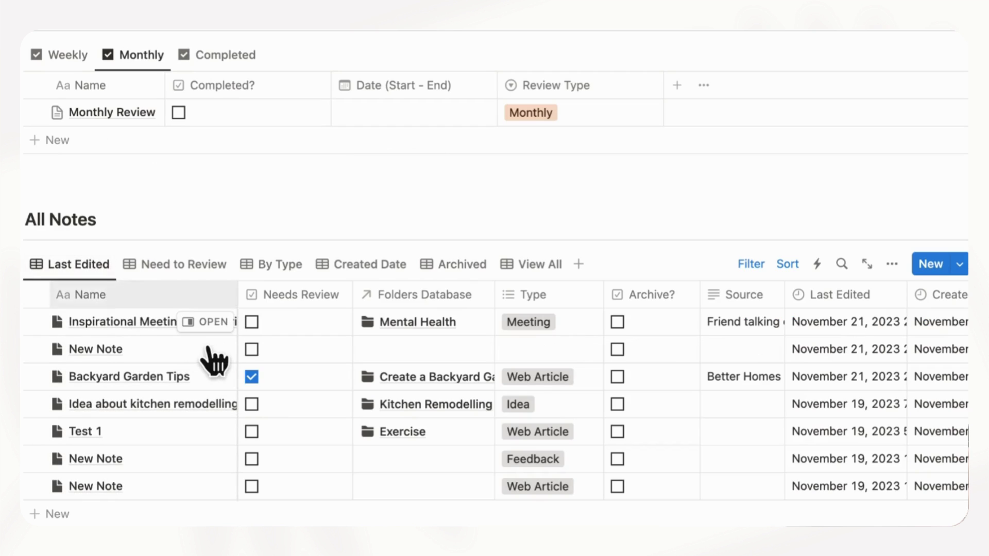
pyautogui.scroll(6, 216, 361)
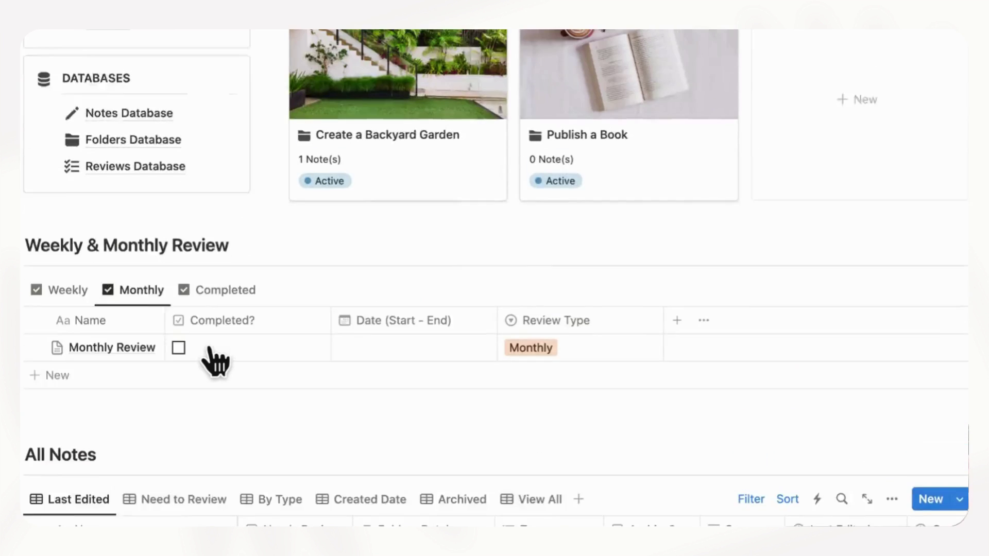
pyautogui.scroll(8, 203, 355)
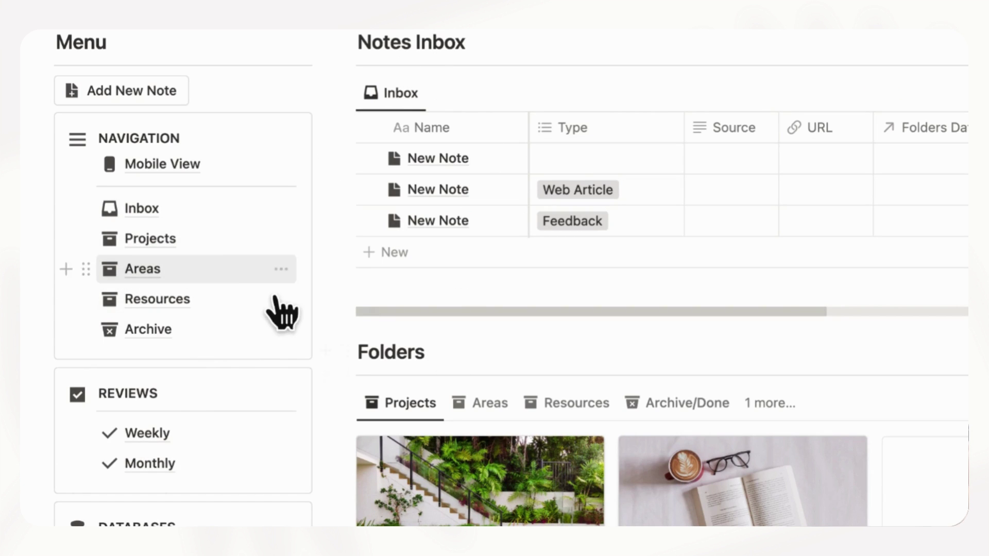
pyautogui.moveTo(205, 264)
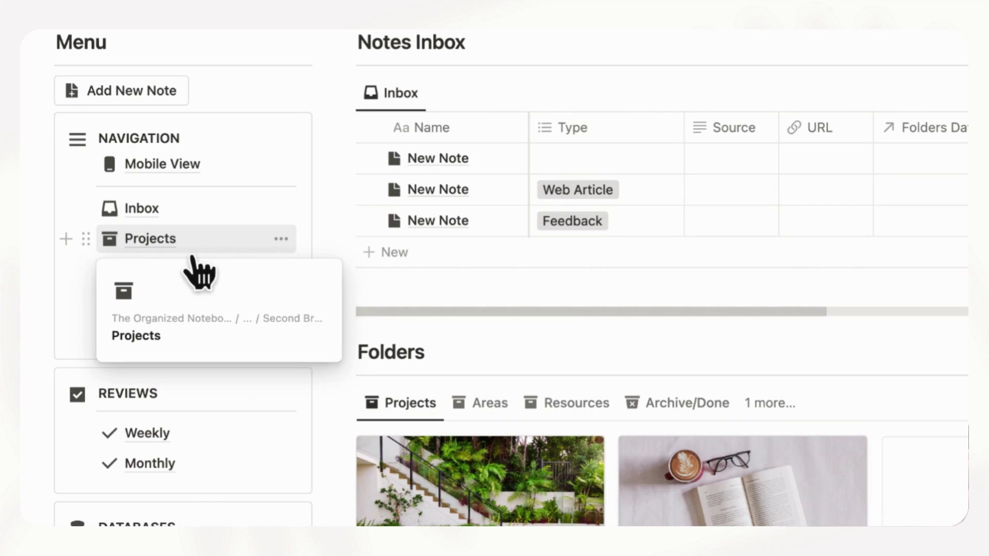
pyautogui.click(185, 254)
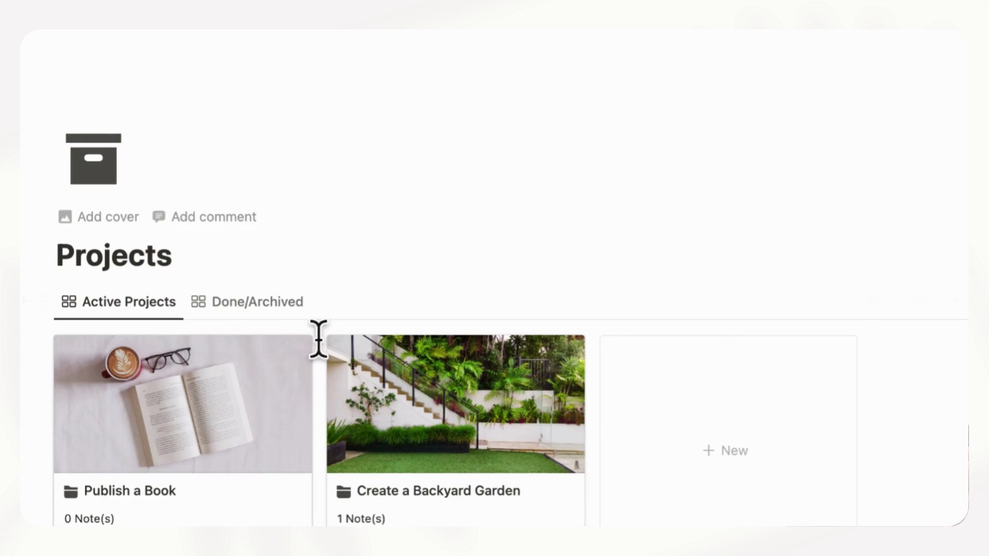
pyautogui.click(99, 45)
pyautogui.scroll(-2, 309, 330)
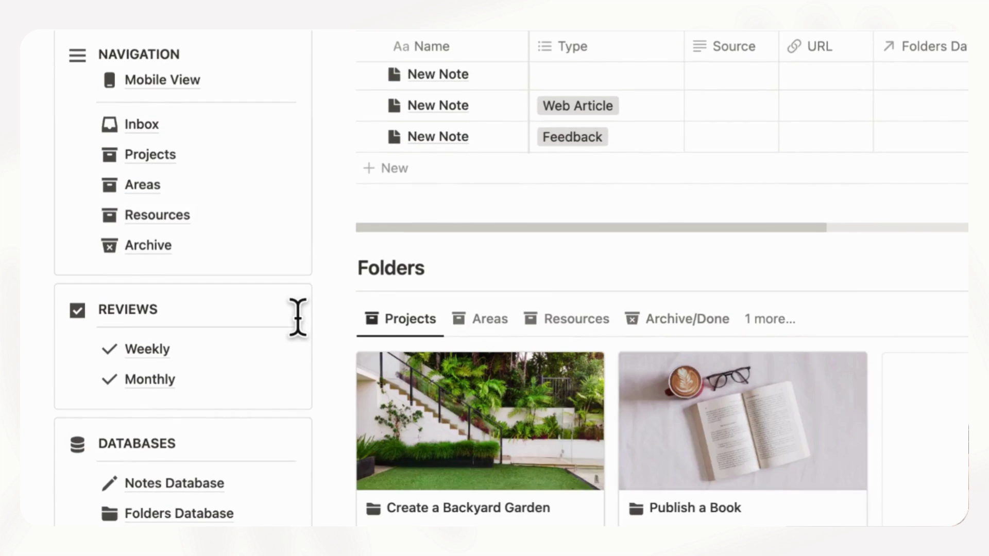
pyautogui.scroll(-2, 196, 355)
pyautogui.scroll(-2, 153, 367)
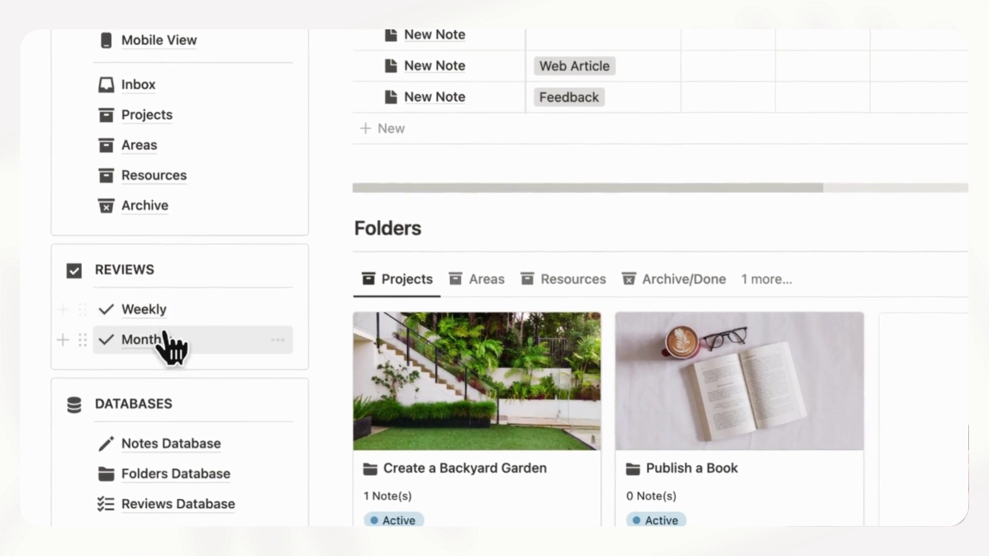
pyautogui.scroll(-1, 162, 332)
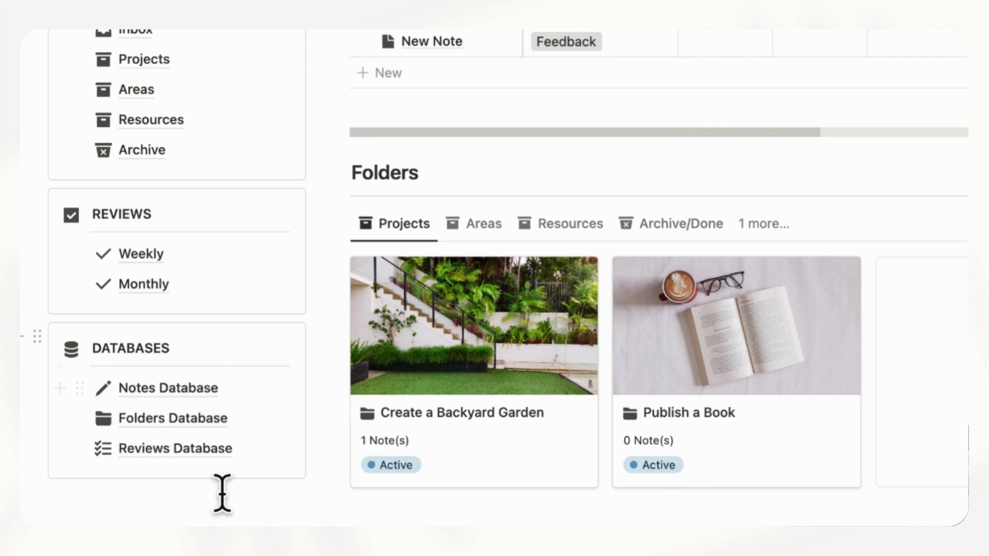
pyautogui.scroll(2, 221, 490)
pyautogui.scroll(7, 235, 507)
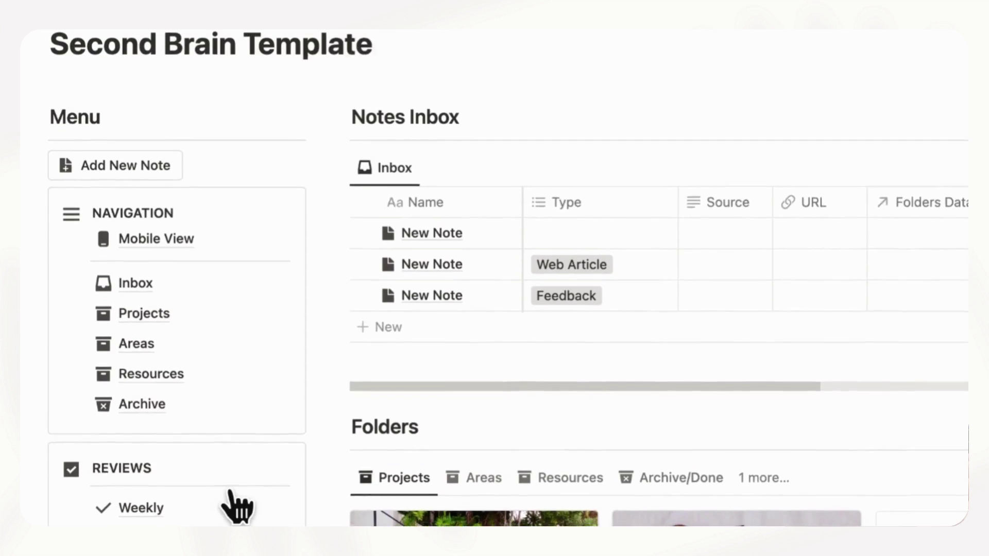
# Step: Open the Mobile View page, jump to its Resources section, and close the Art folder preview
pyautogui.scroll(2, 222, 494)
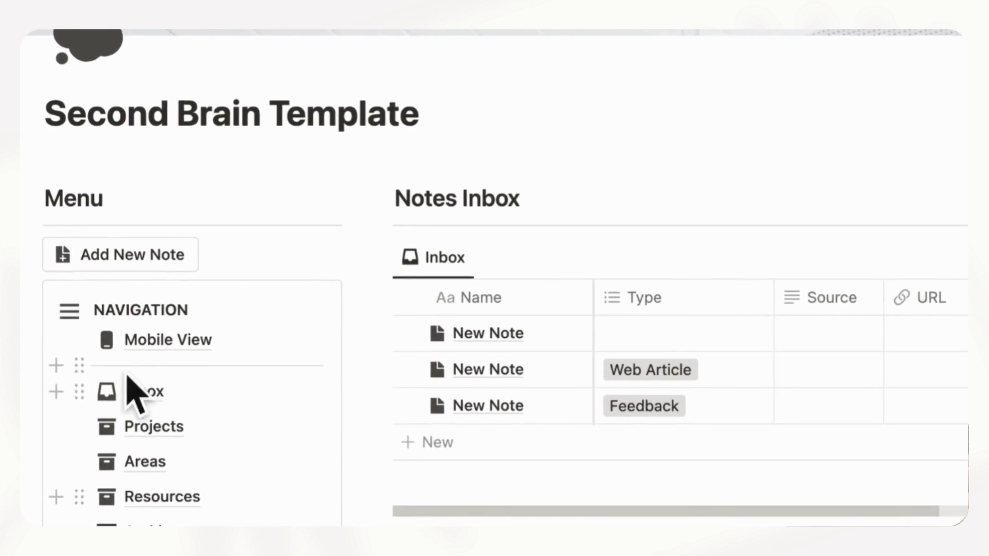
pyautogui.moveTo(179, 378)
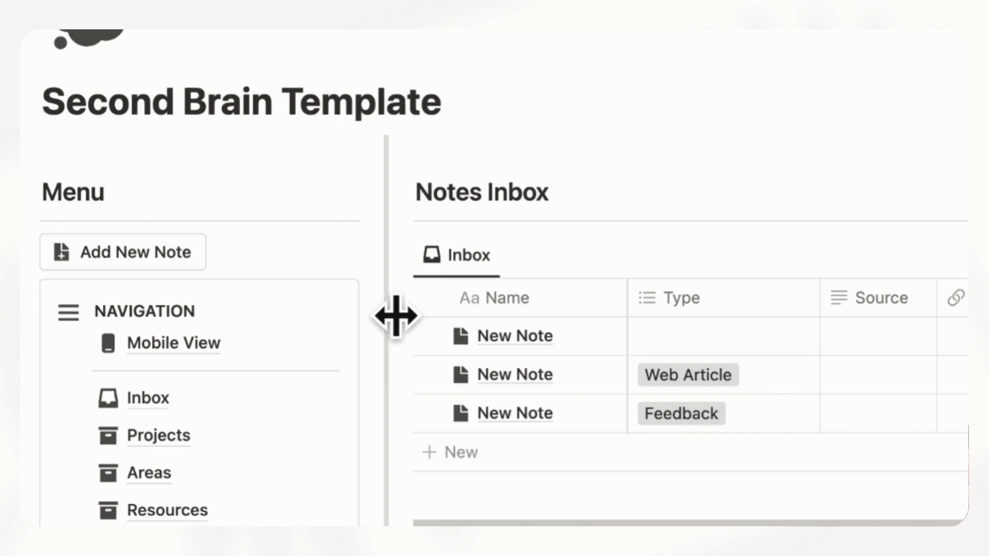
pyautogui.click(177, 354)
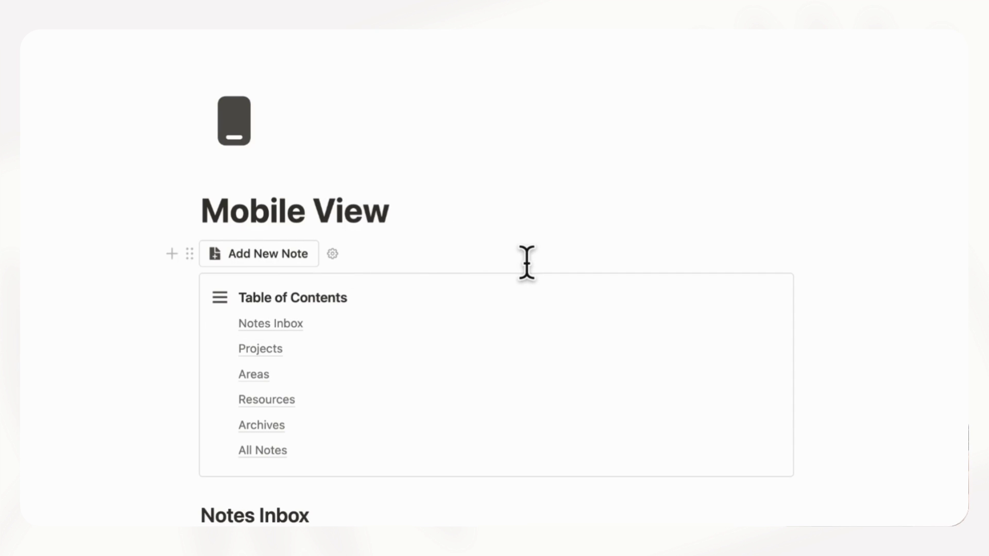
pyautogui.scroll(-2, 527, 263)
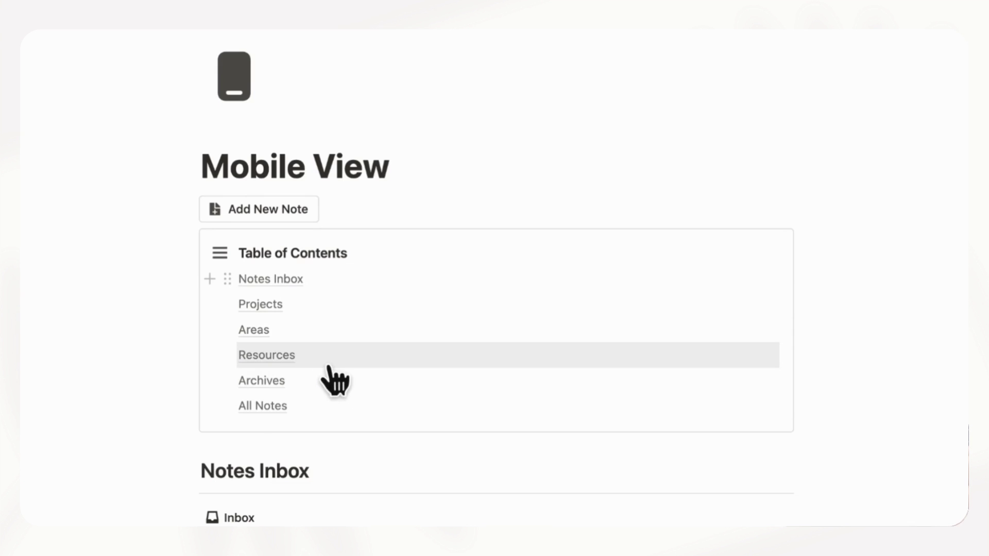
pyautogui.click(284, 364)
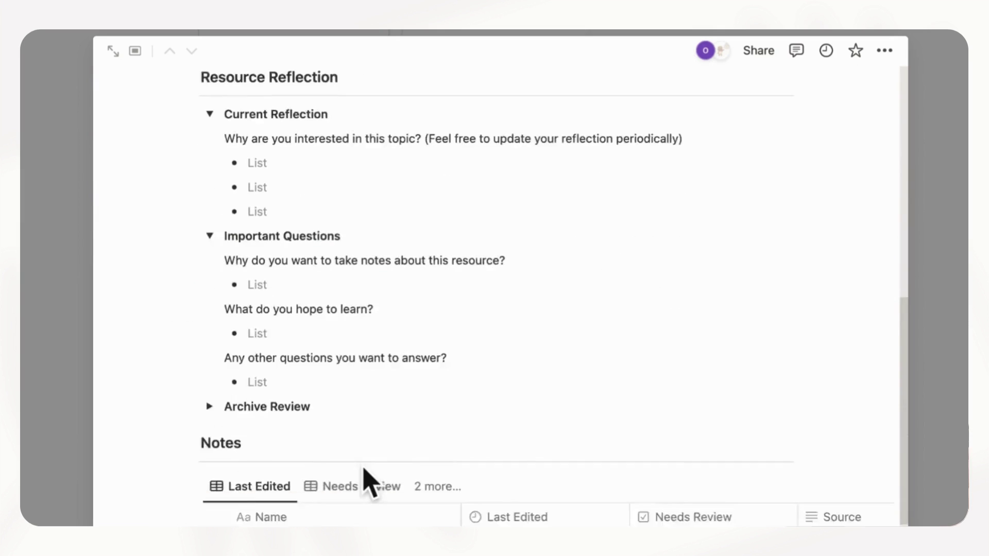
pyautogui.click(962, 322)
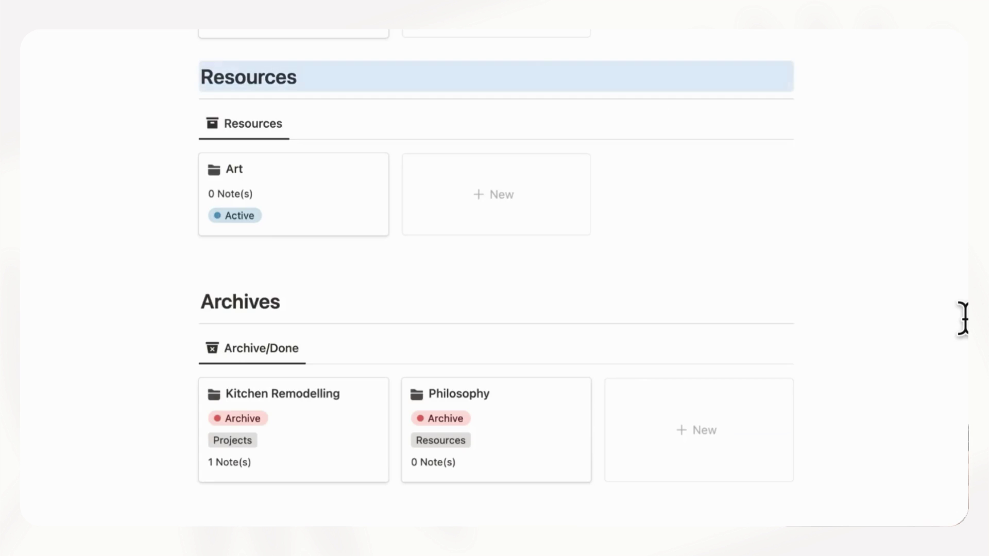
pyautogui.scroll(10, 962, 320)
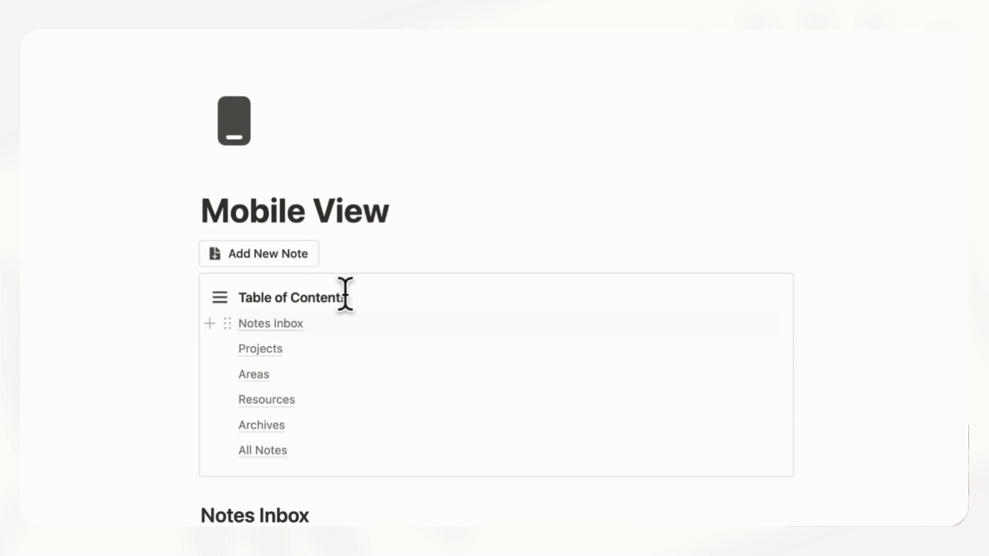
# Step: Scroll through every Mobile View section down to All Notes and back up
pyautogui.scroll(-2, 349, 293)
pyautogui.scroll(1, 355, 298)
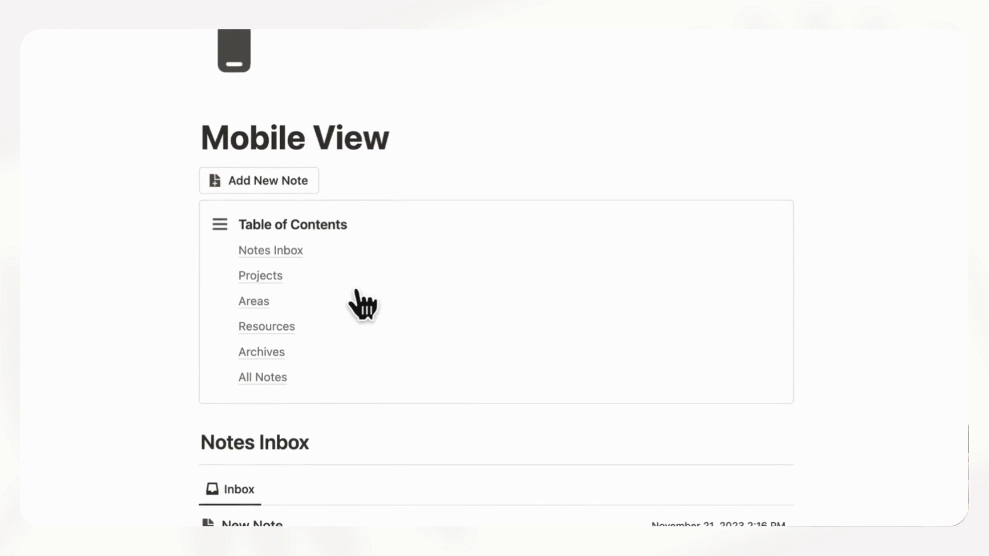
pyautogui.scroll(-10, 362, 305)
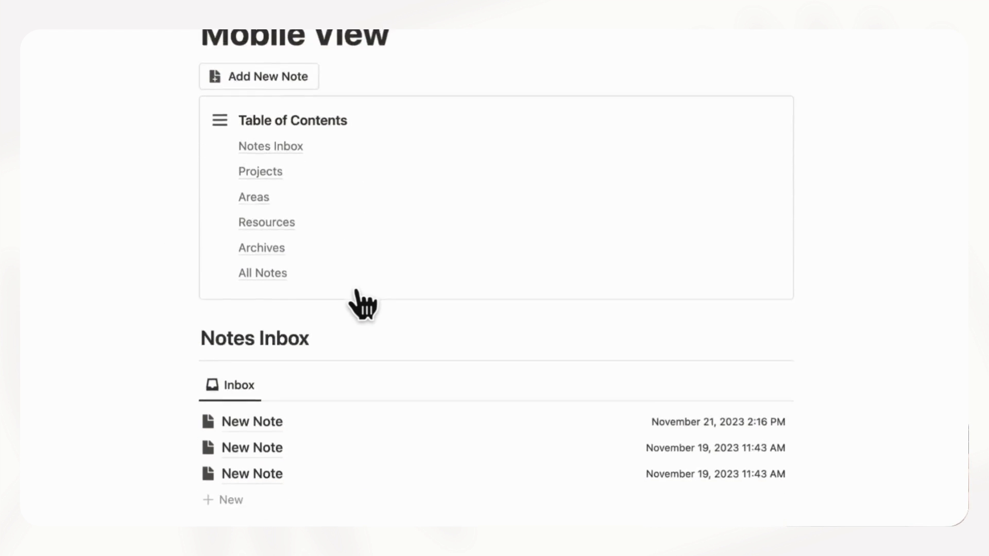
pyautogui.scroll(-13, 349, 292)
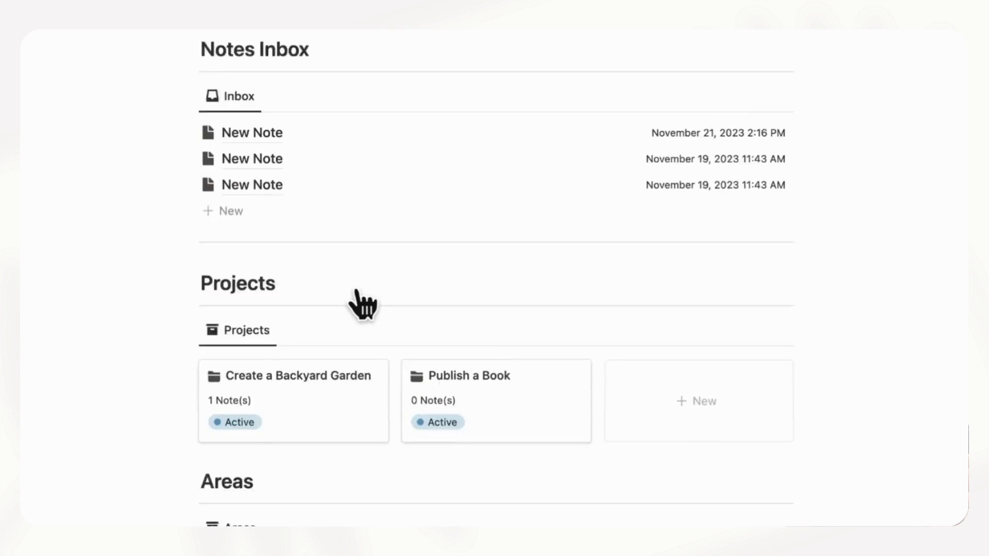
pyautogui.scroll(-17, 349, 293)
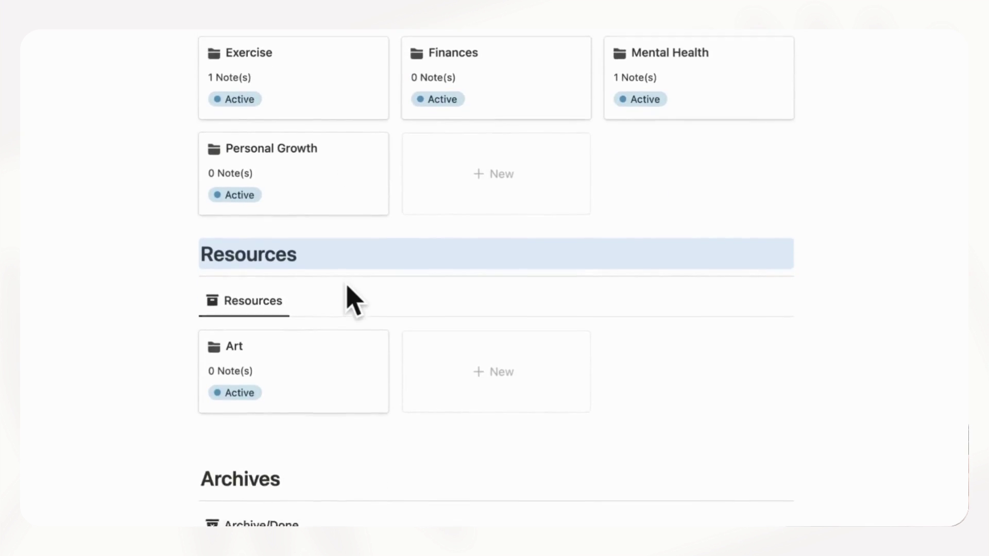
pyautogui.scroll(-12, 349, 293)
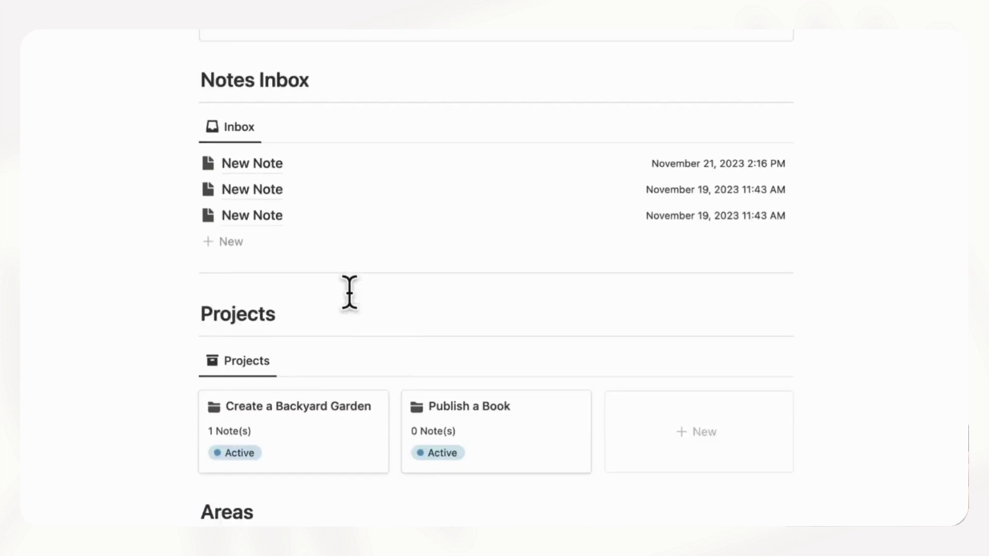
pyautogui.scroll(17, 349, 293)
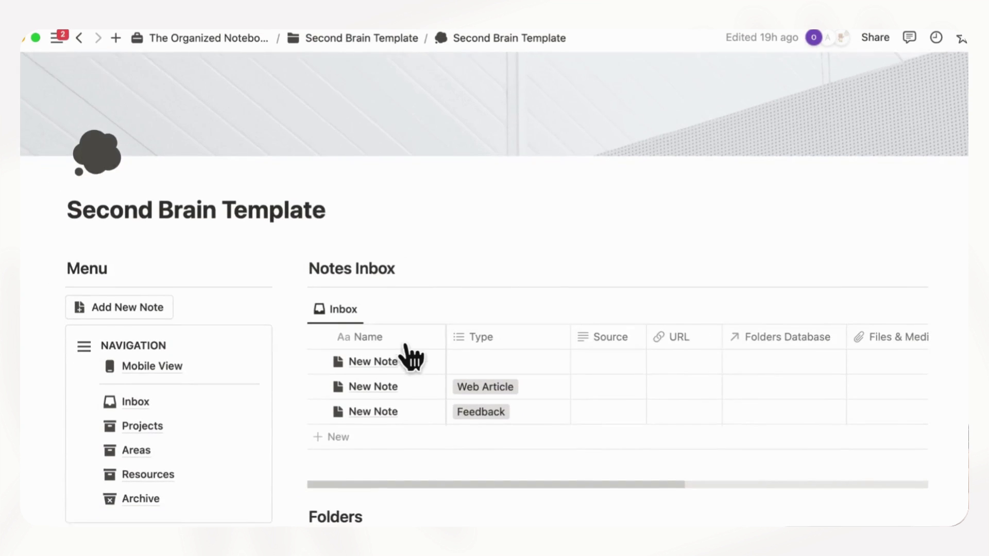
pyautogui.scroll(-1, 405, 454)
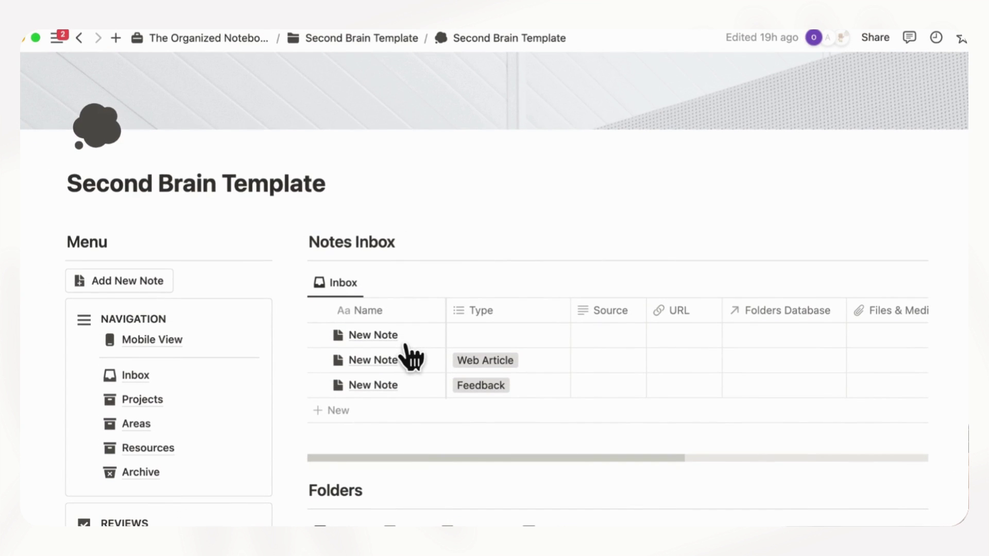